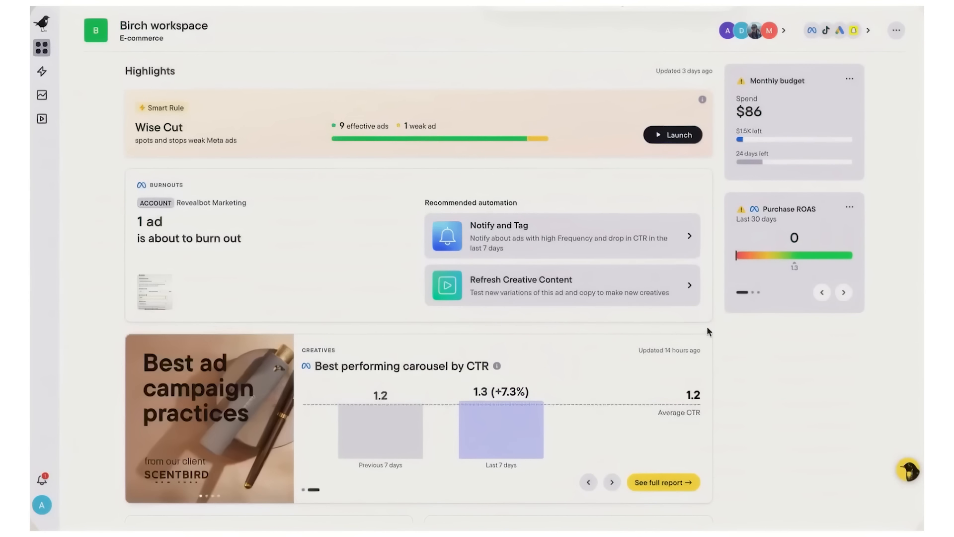
Step: Highlight the same-spend-speed message, the 27% higher daily spend note and the effective ads count
scroll(706, 332, "down", 3)
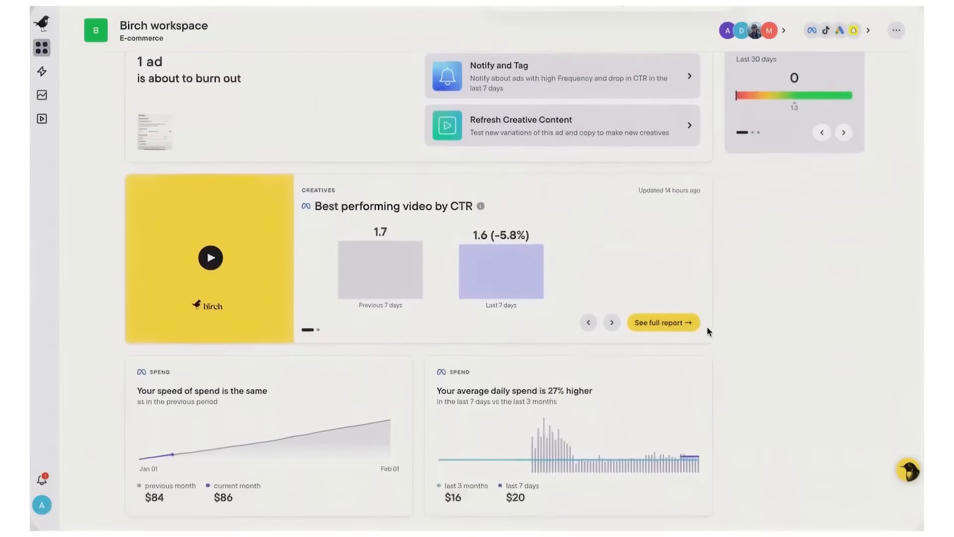
left_click_drag(215, 373, 269, 372)
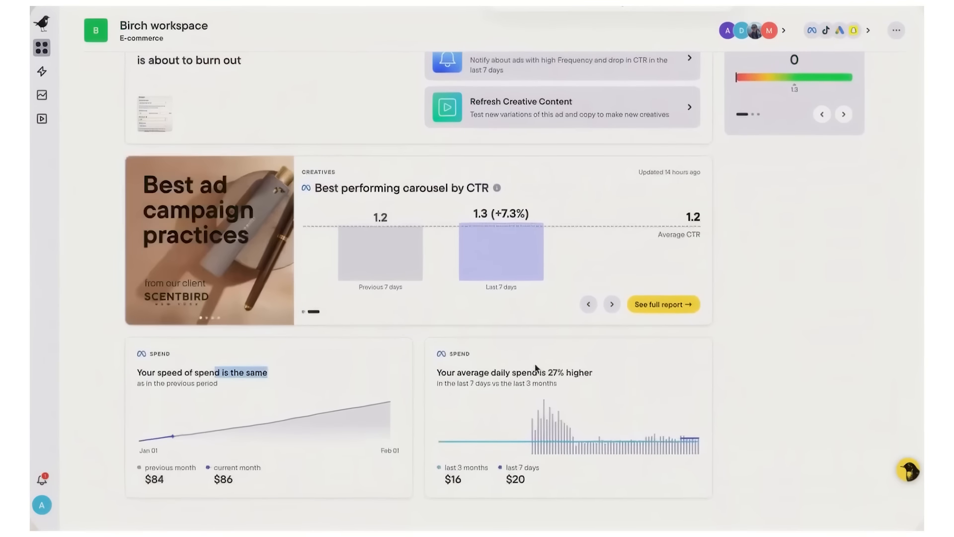
left_click_drag(548, 372, 593, 372)
scroll(746, 243, "up", 3)
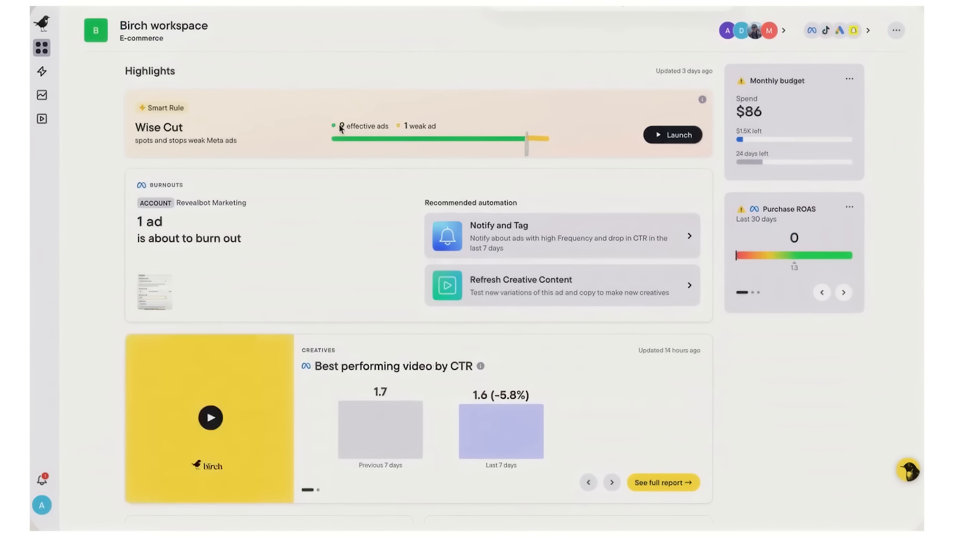
left_click_drag(340, 125, 386, 127)
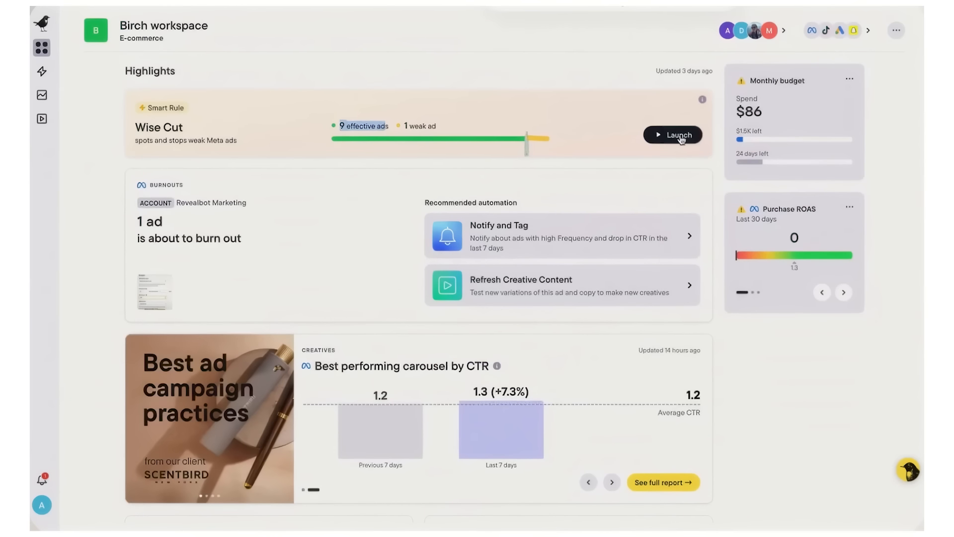
Step: Go to automation rules, check the ad platform list, and start a new rule from scratch
left_click(42, 71)
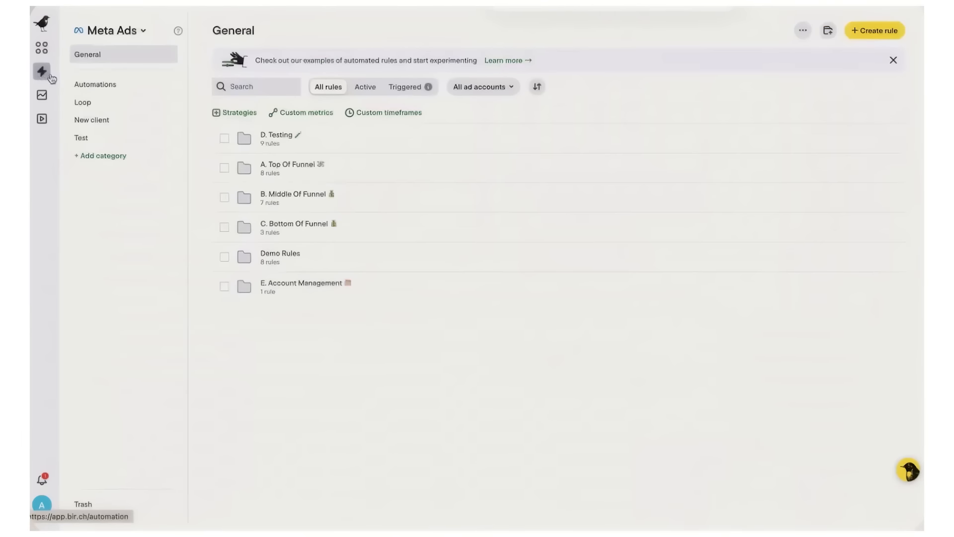
left_click(143, 30)
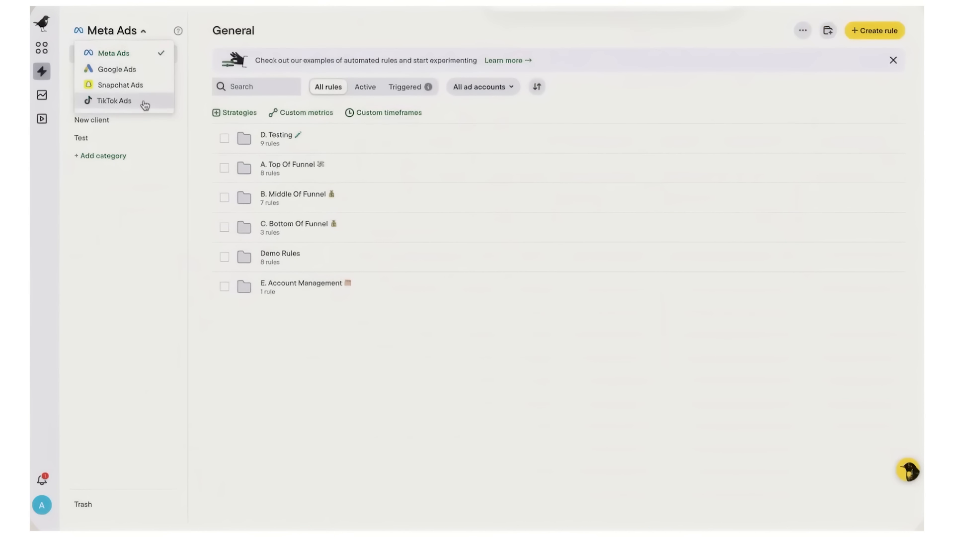
left_click(874, 31)
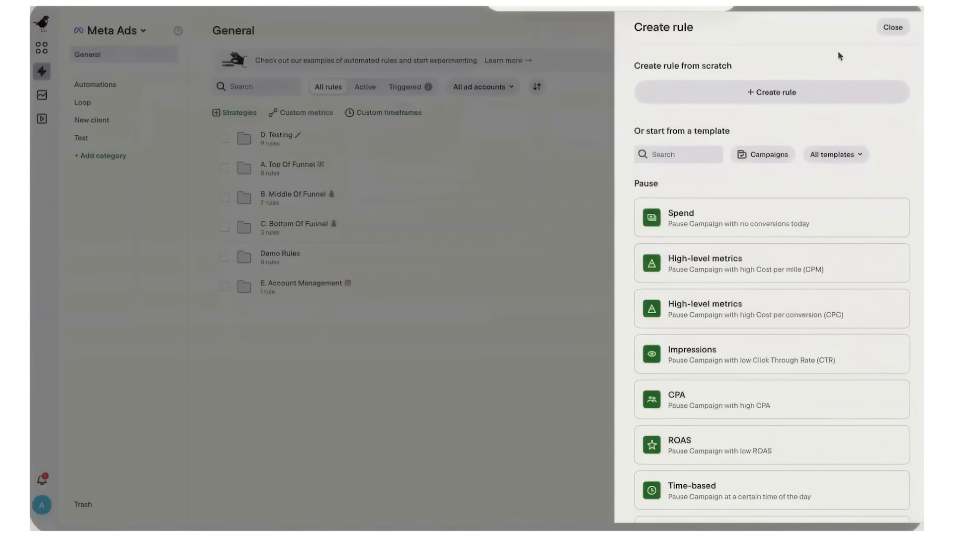
left_click(774, 93)
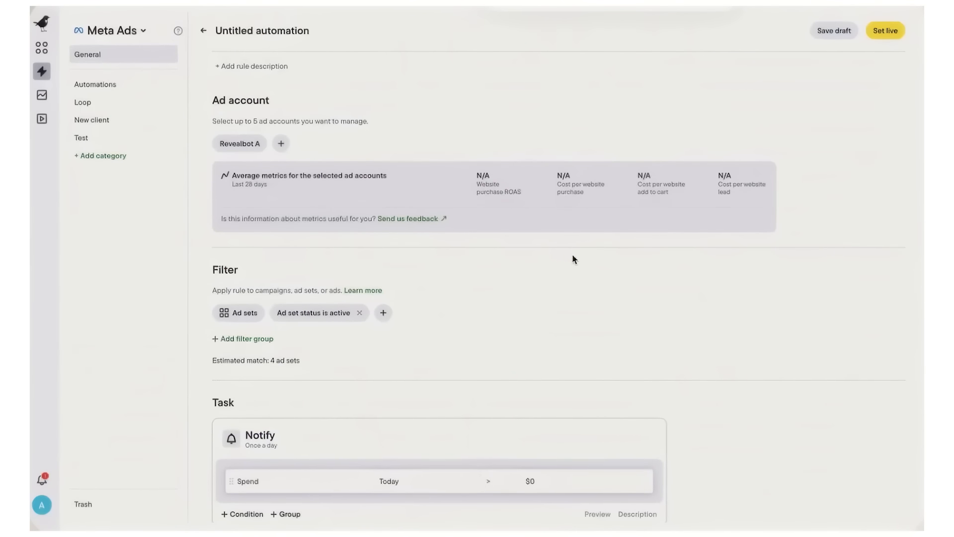
scroll(573, 242, "down", 3)
Step: Change the rule's task from Notify to Pause and target campaigns instead of ad sets
left_click(260, 317)
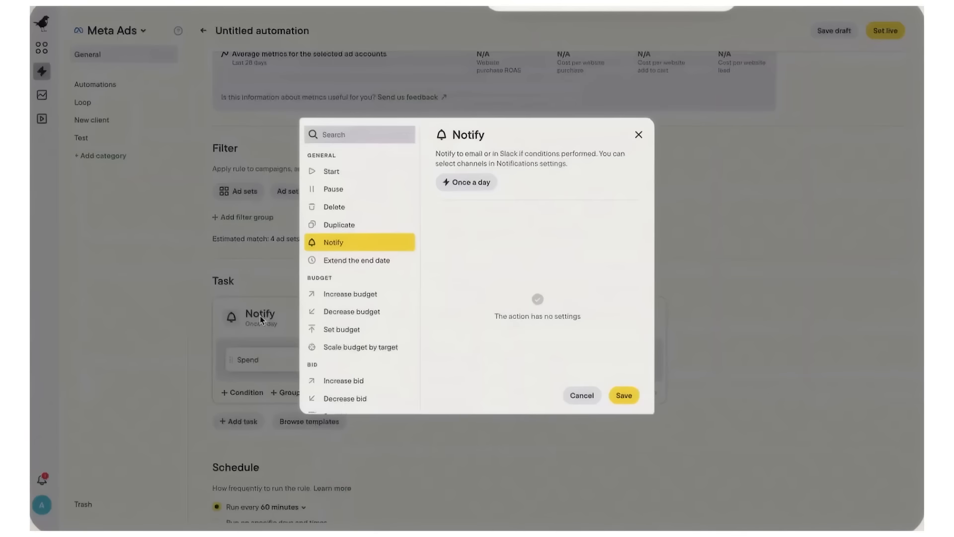
left_click(347, 193)
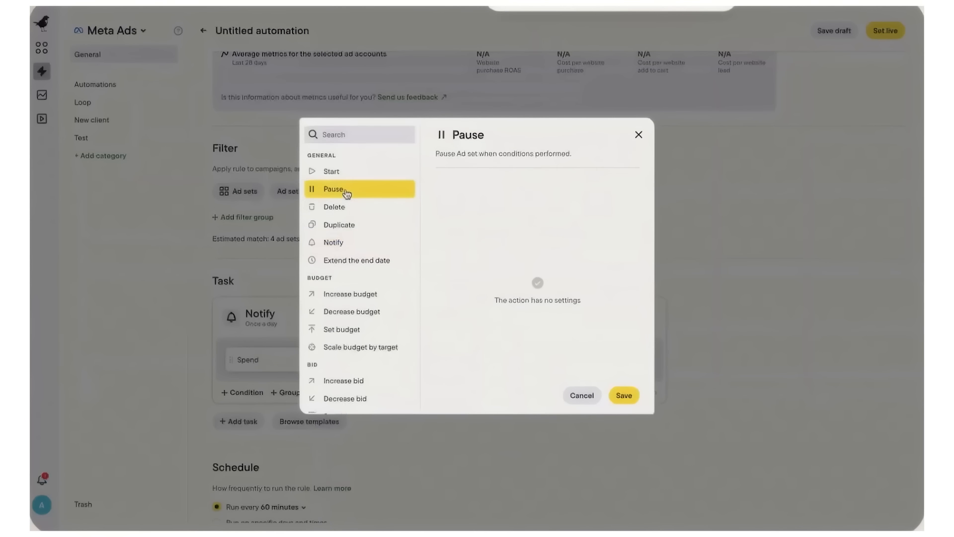
left_click(348, 295)
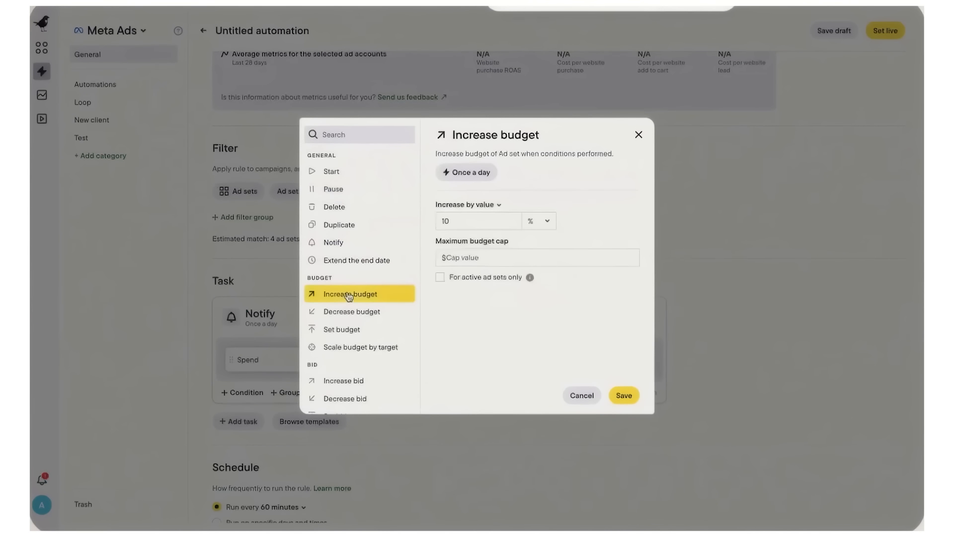
left_click(348, 329)
left_click(328, 190)
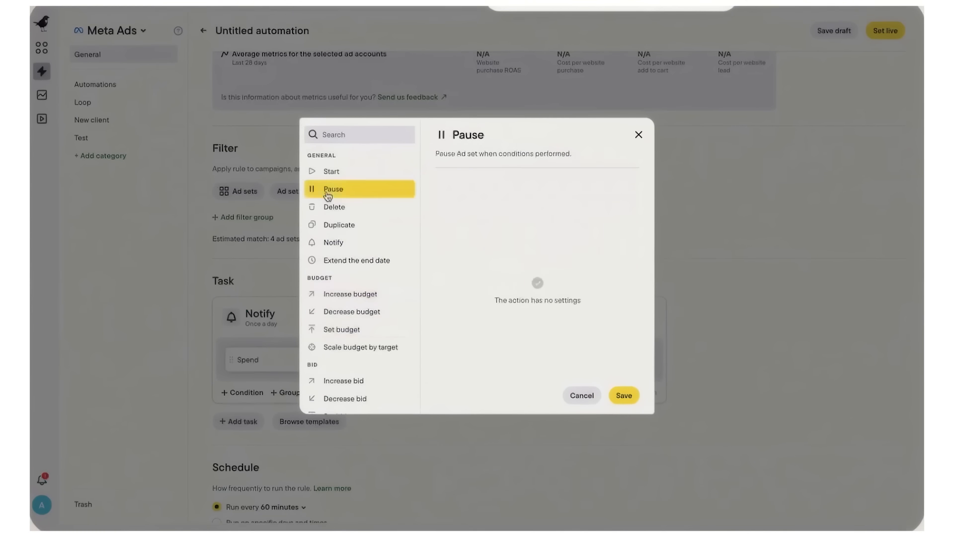
left_click(624, 396)
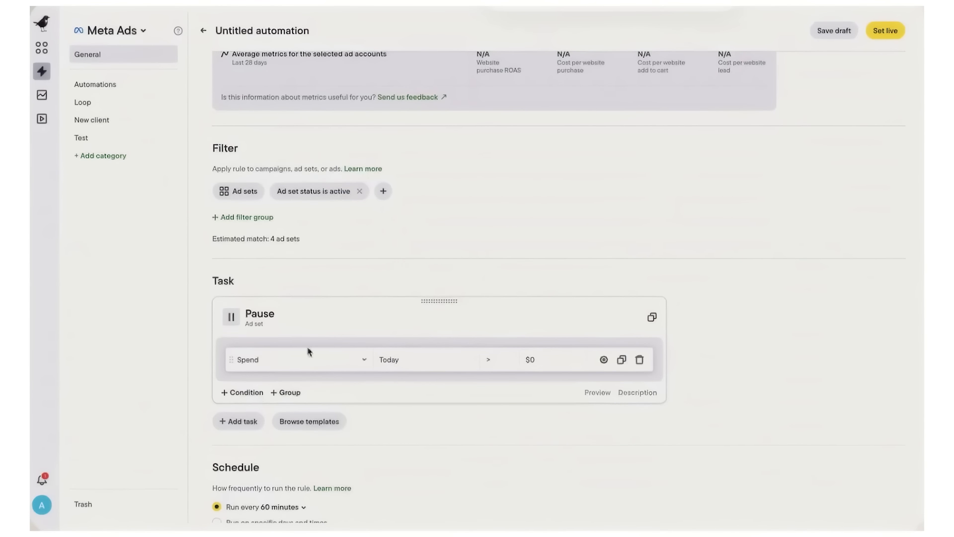
left_click(243, 191)
left_click(259, 230)
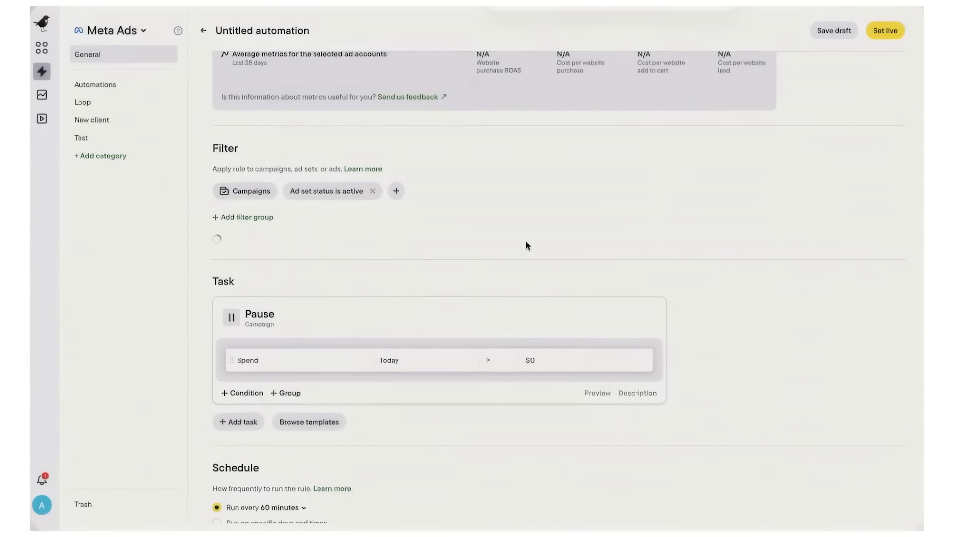
Step: Add a nested OR condition group and check what the Spend condition compares against
left_click(289, 393)
left_click(251, 415)
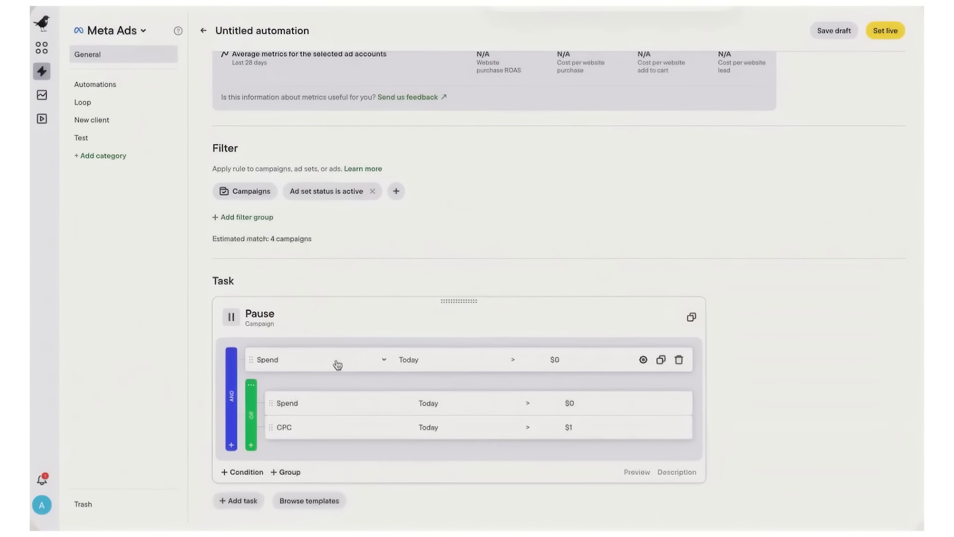
left_click(644, 359)
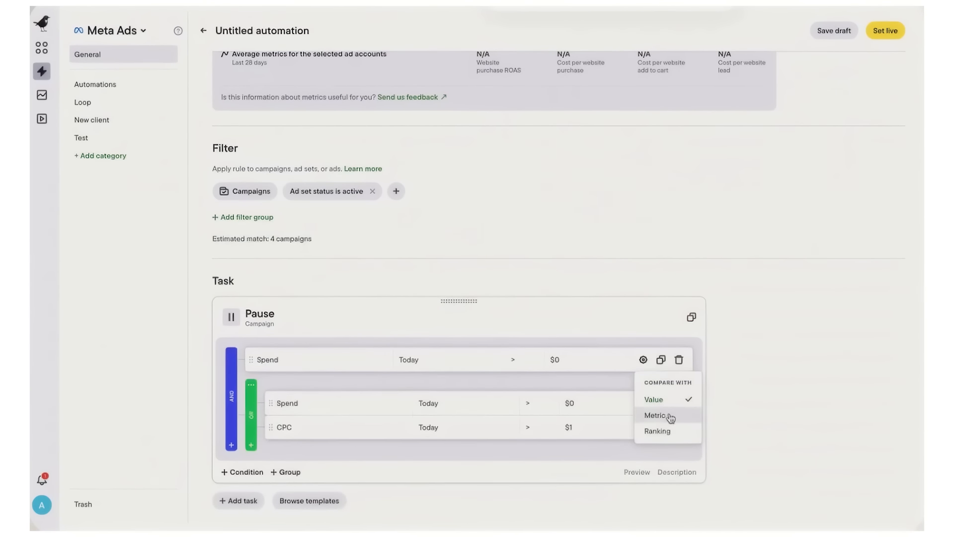
scroll(768, 430, "down", 4)
scroll(768, 431, "down", 3)
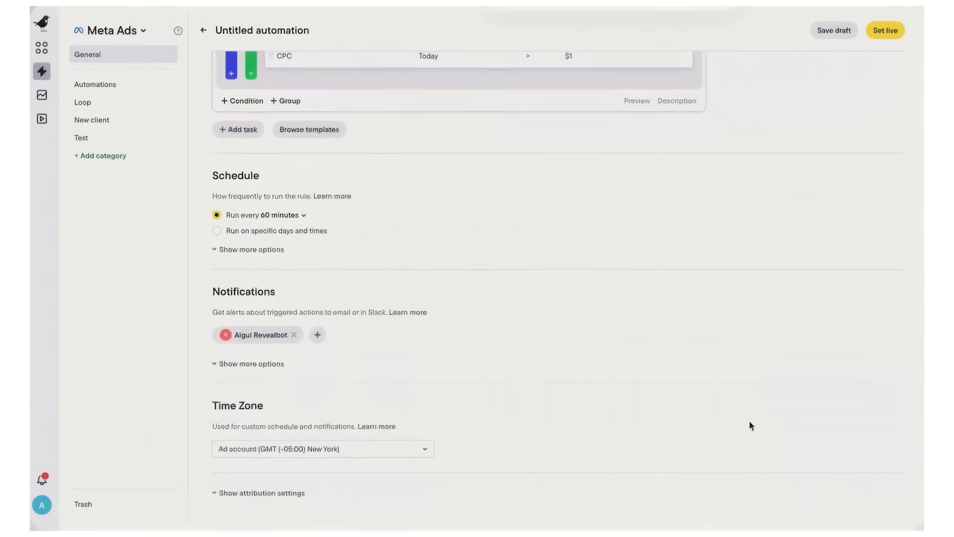
Step: Schedule the rule to run on specific days and times, and review the notification recipients
left_click(275, 216)
left_click(252, 232)
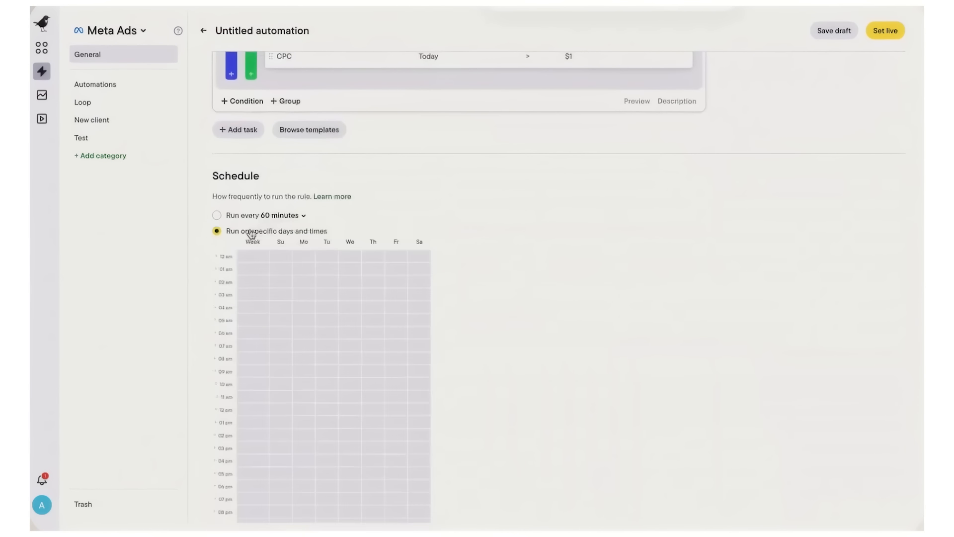
scroll(492, 347, "down", 6)
left_click(317, 335)
scroll(319, 343, "up", 10)
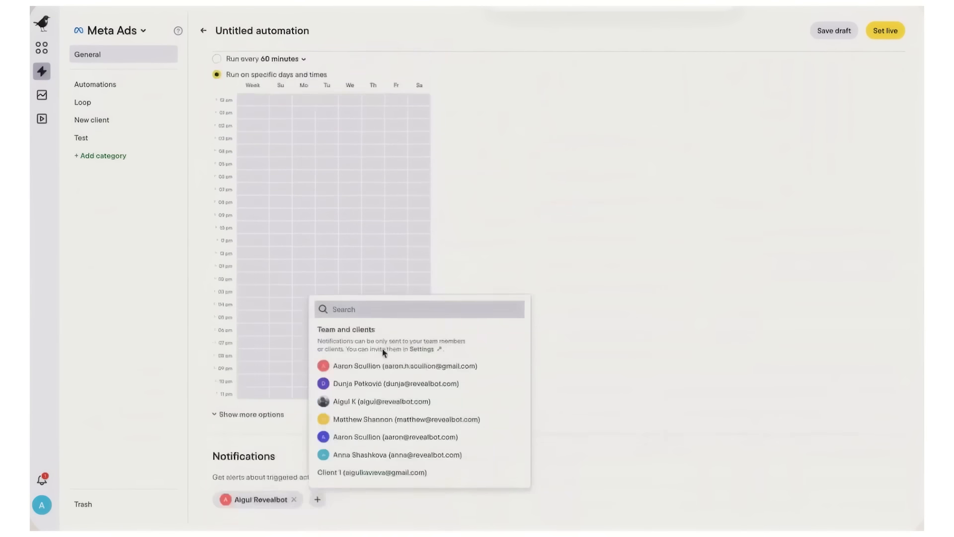
Step: Browse the Spend metric choices, including third-party Hyros metrics and custom metrics
left_click(384, 223)
scroll(323, 348, "down", 3)
left_click(390, 251)
left_click(271, 328)
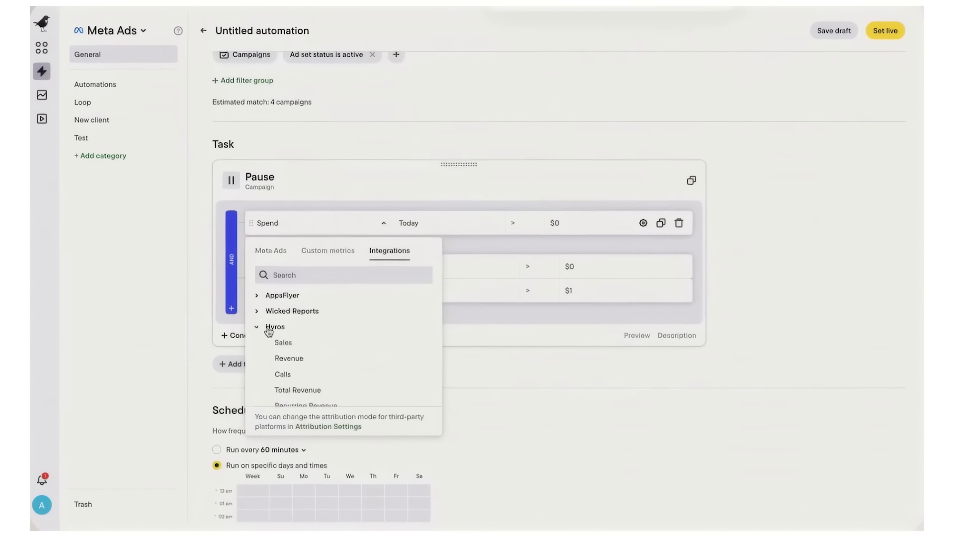
left_click(328, 254)
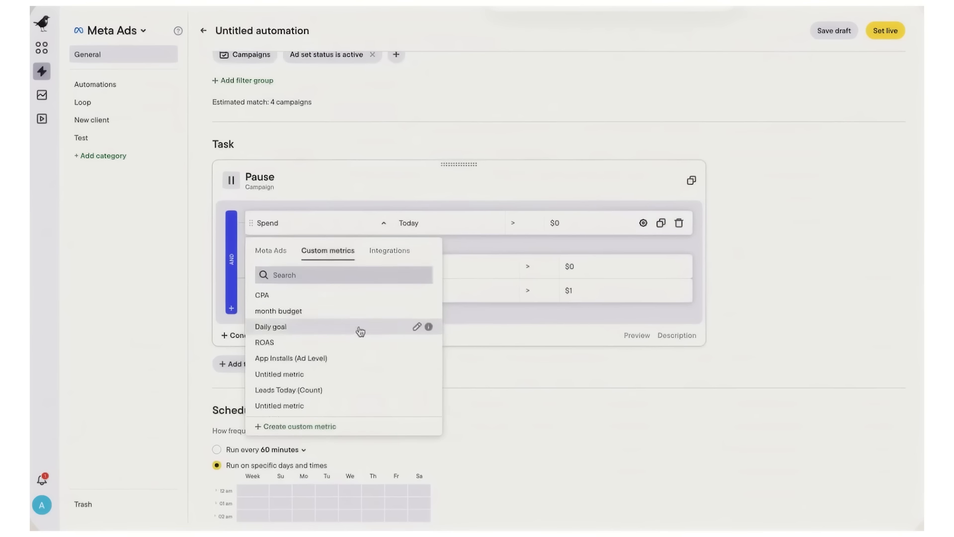
Step: Look at the custom metric dialog's Google Sheets options, then close it without saving
left_click(314, 429)
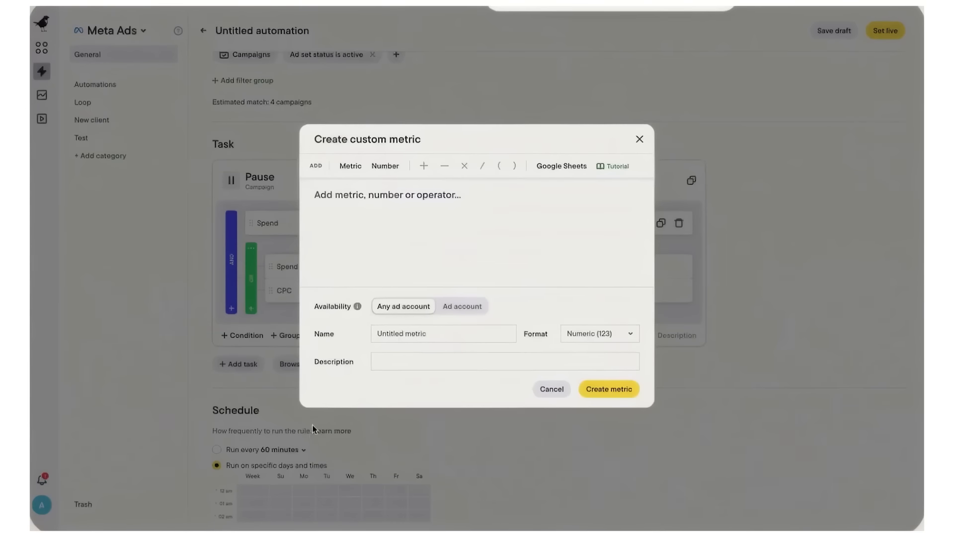
left_click(563, 169)
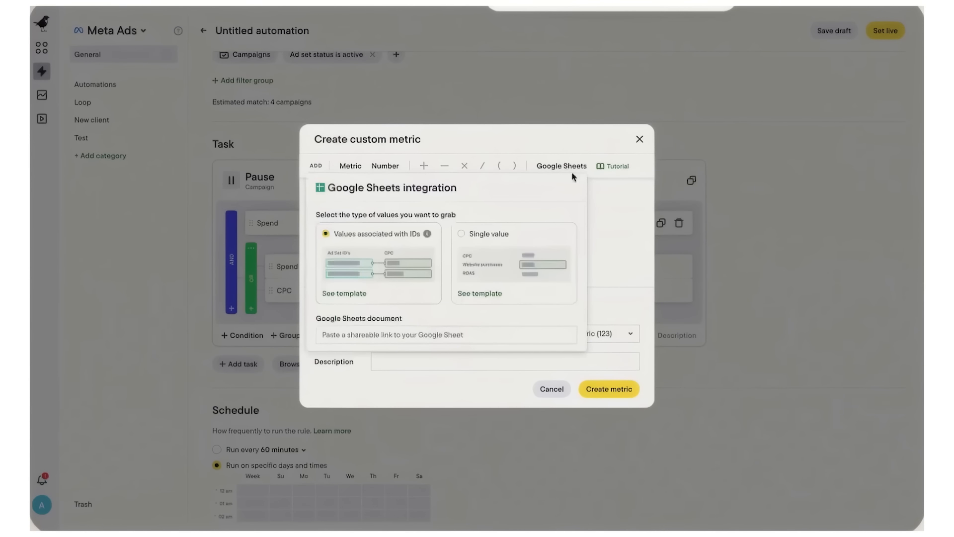
left_click(630, 234)
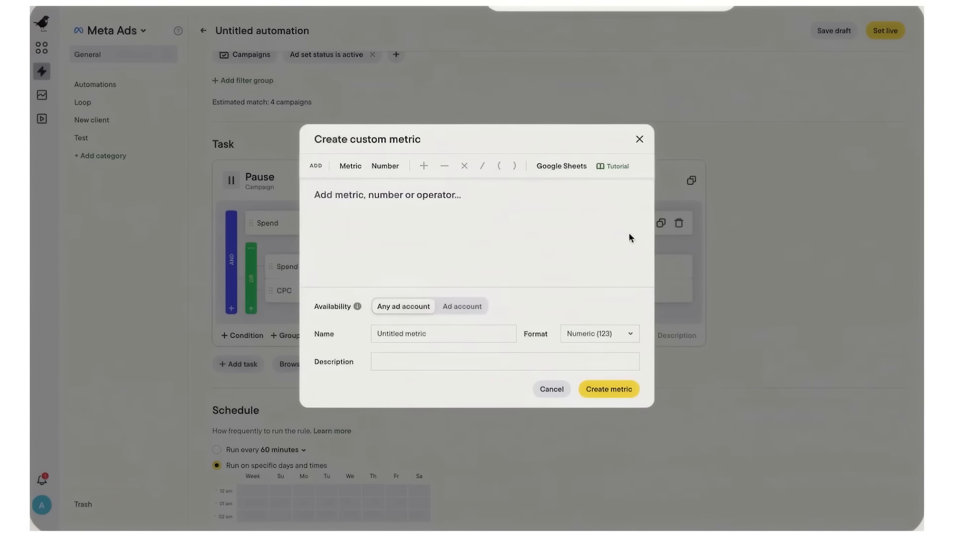
left_click(640, 139)
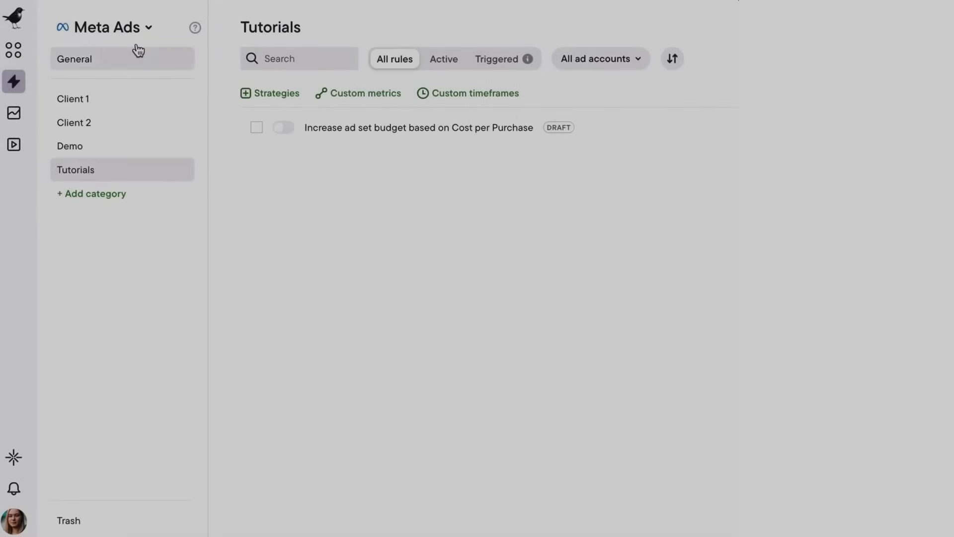
left_click(127, 28)
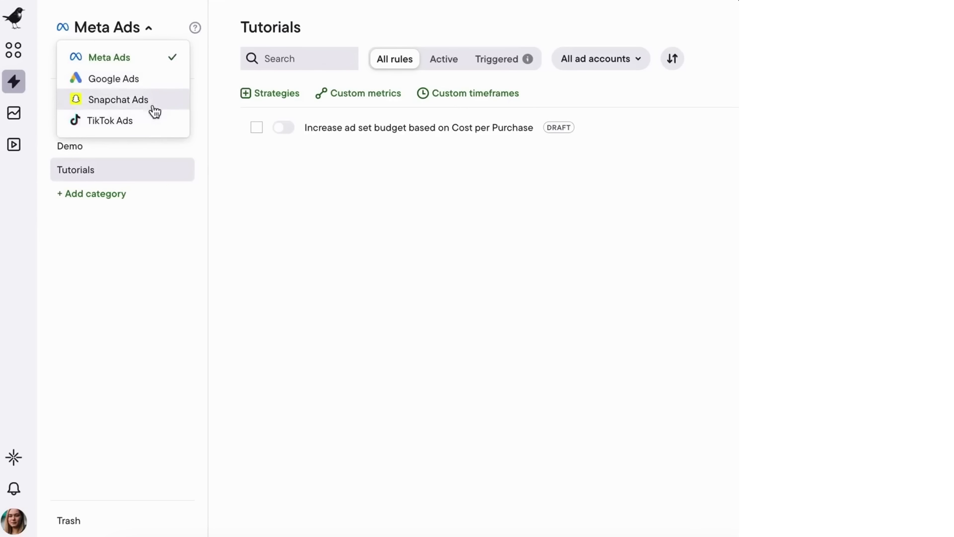
Step: Keep Meta Ads as the platform and browse the rule template list
left_click(152, 65)
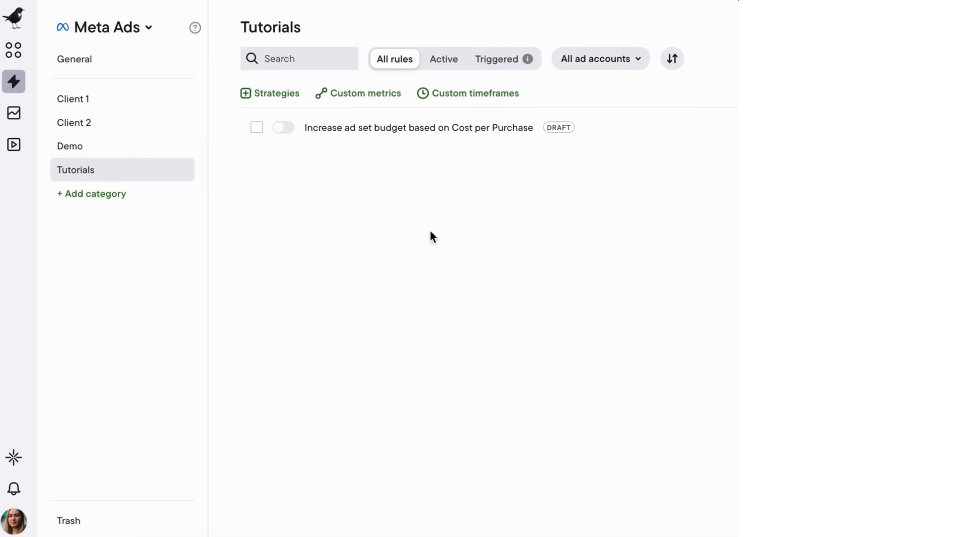
left_click(661, 33)
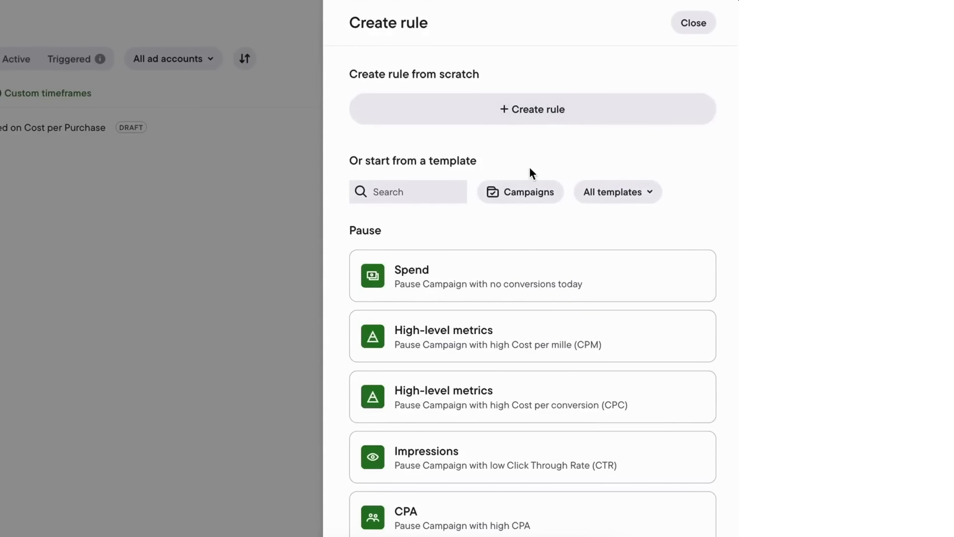
scroll(530, 172, "down", 12)
scroll(531, 174, "down", 8)
scroll(531, 174, "up", 14)
scroll(531, 169, "up", 8)
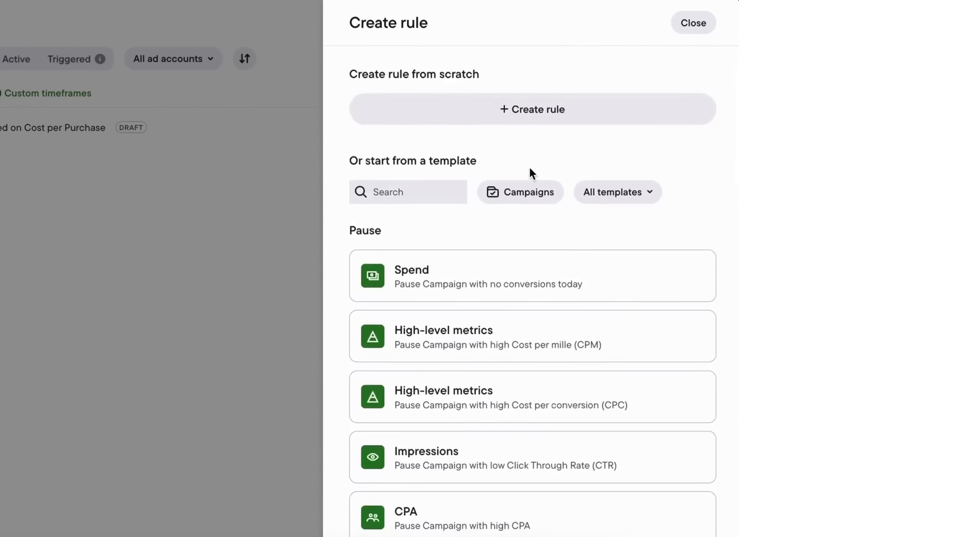
Step: Check the templates' object-level and category filters, then start a blank rule from scratch
left_click(524, 196)
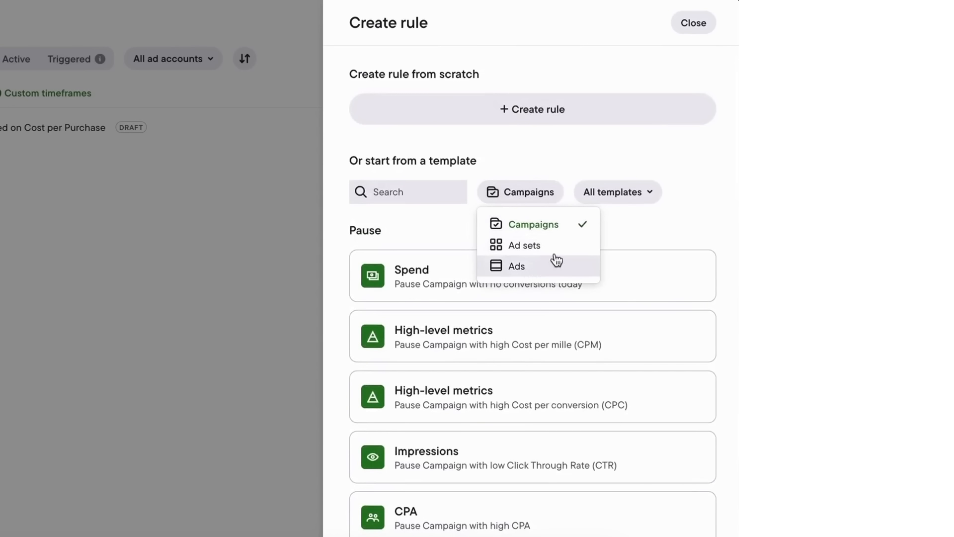
left_click(618, 192)
left_click(619, 193)
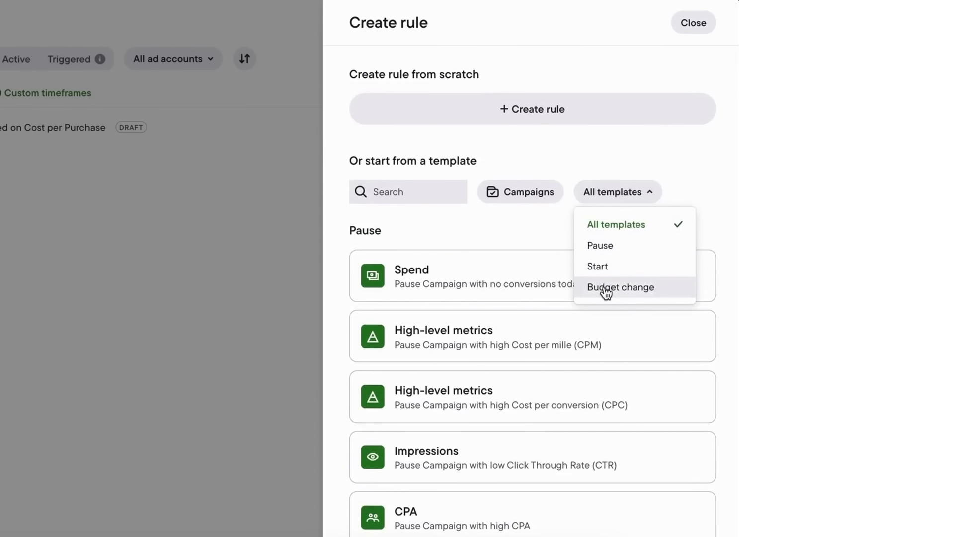
left_click(540, 112)
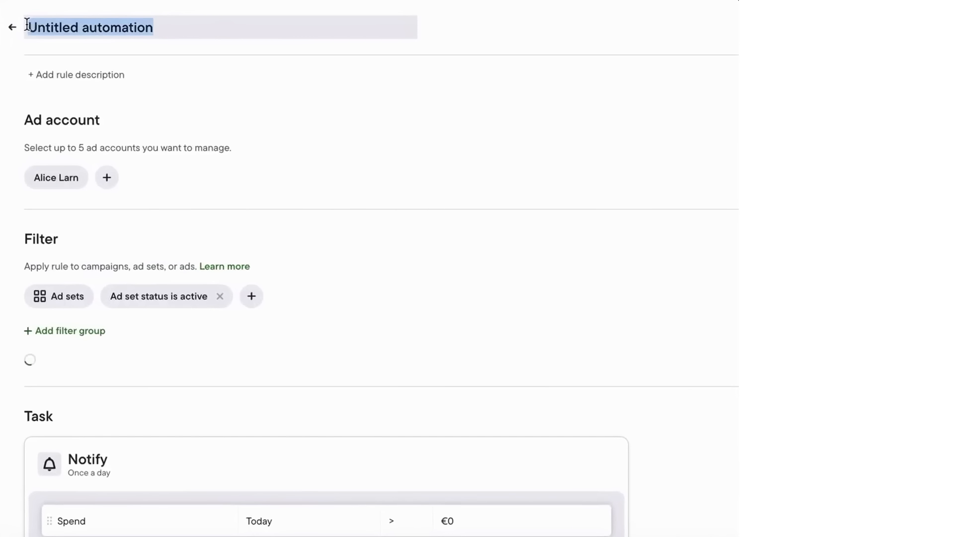
Step: Title the rule 'Increase budget if performance is strong' and paste in its description
key("BackSpace")
type("Increase budget if perfo")
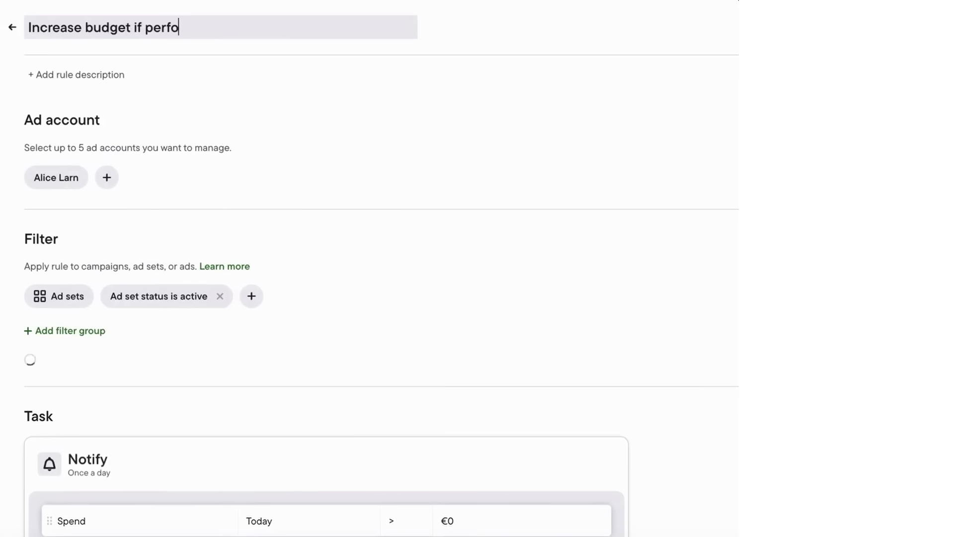
type("rmance is strong")
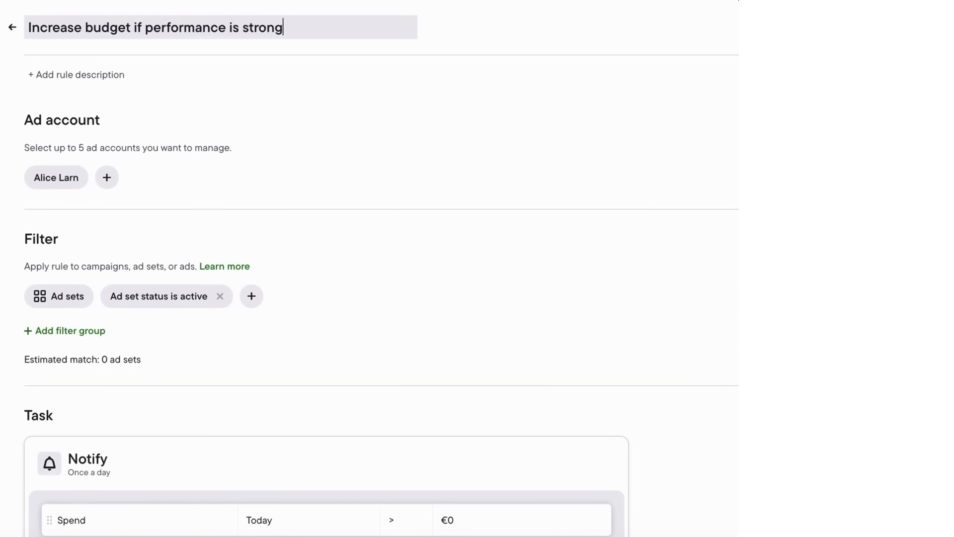
left_click(35, 73)
type("High ROAS and low CPA -> boost budget")
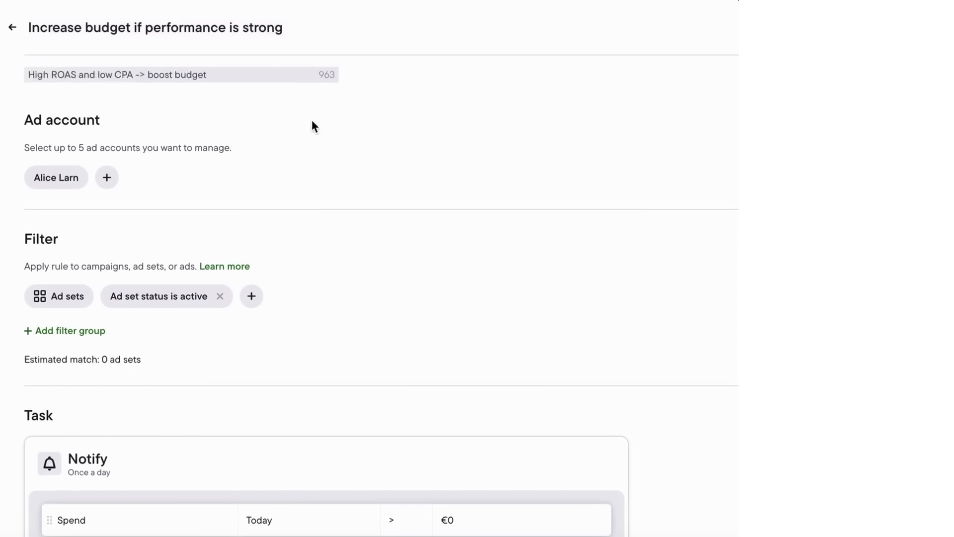
Step: Switch the rule's ad account to Revealbot Marketing
left_click(77, 182)
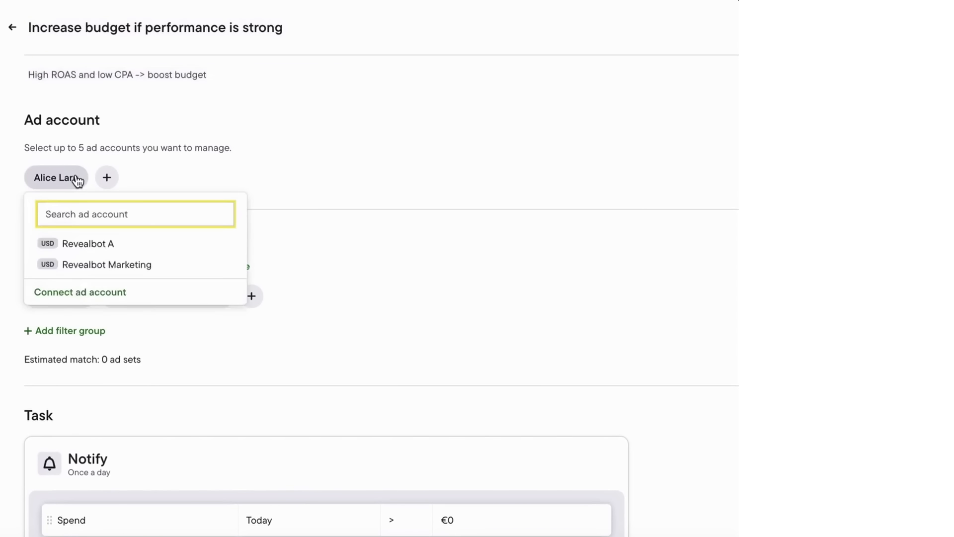
left_click(164, 264)
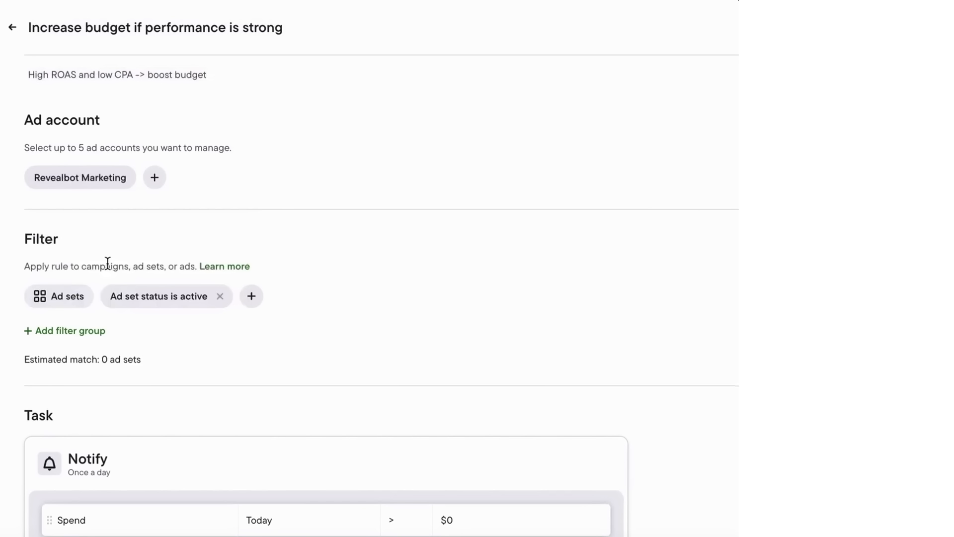
left_click(157, 178)
left_click(155, 177)
Step: Keep the rule targeting ad sets and remove the 'Ad set status is active' filter
scroll(233, 204, "down", 1)
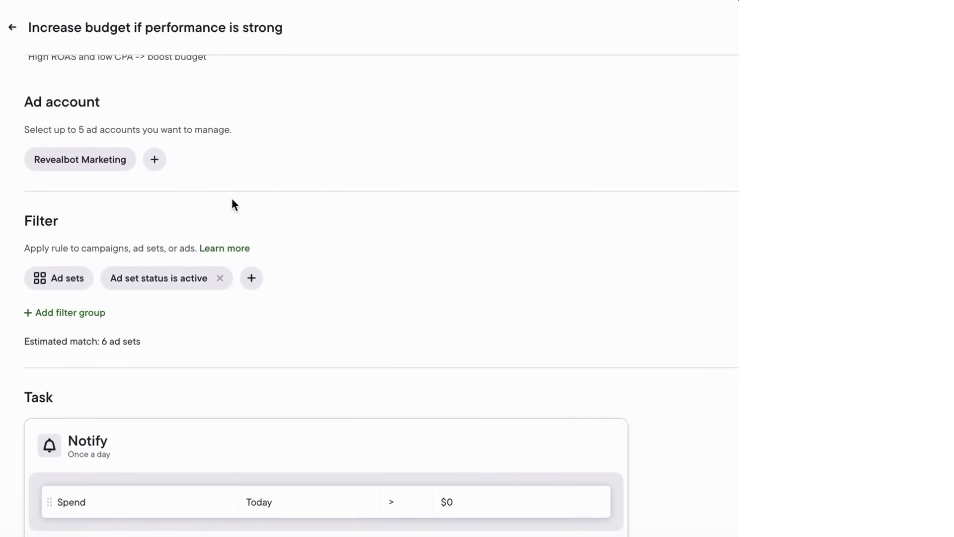
scroll(233, 201, "down", 4)
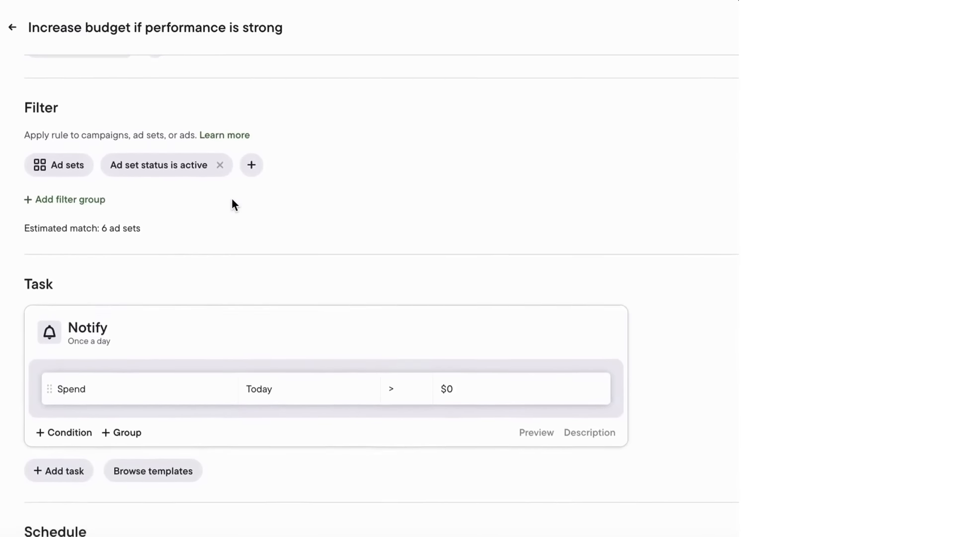
scroll(231, 201, "up", 1)
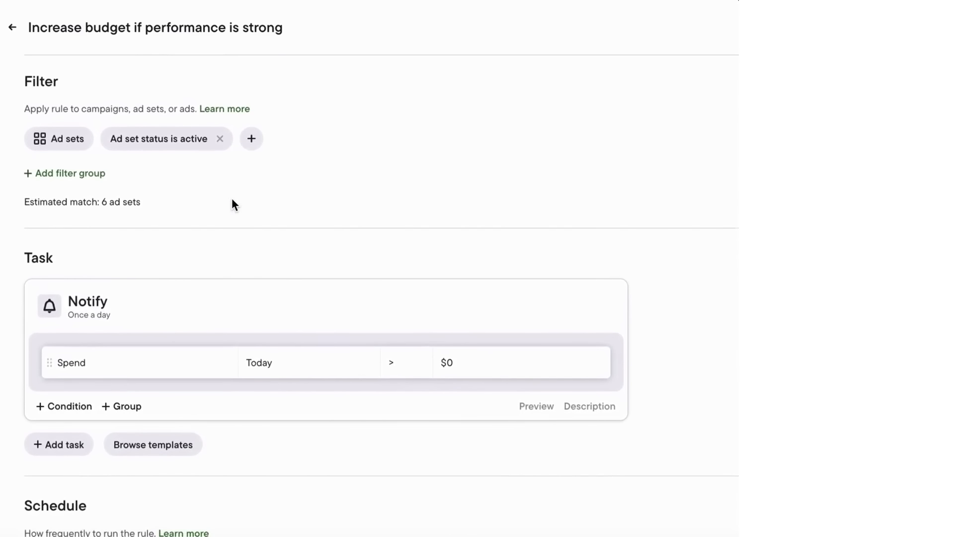
left_click(76, 140)
left_click(103, 215)
left_click(220, 139)
Step: Add an 'Ad set delivery is active' filter after browsing the ad set metric filters
left_click(115, 140)
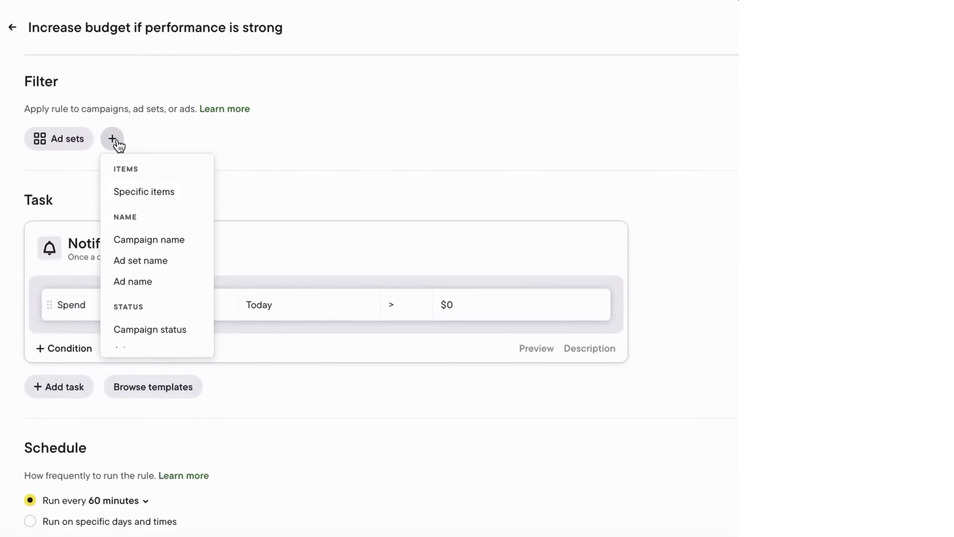
scroll(167, 278, "down", 3)
scroll(168, 279, "down", 3)
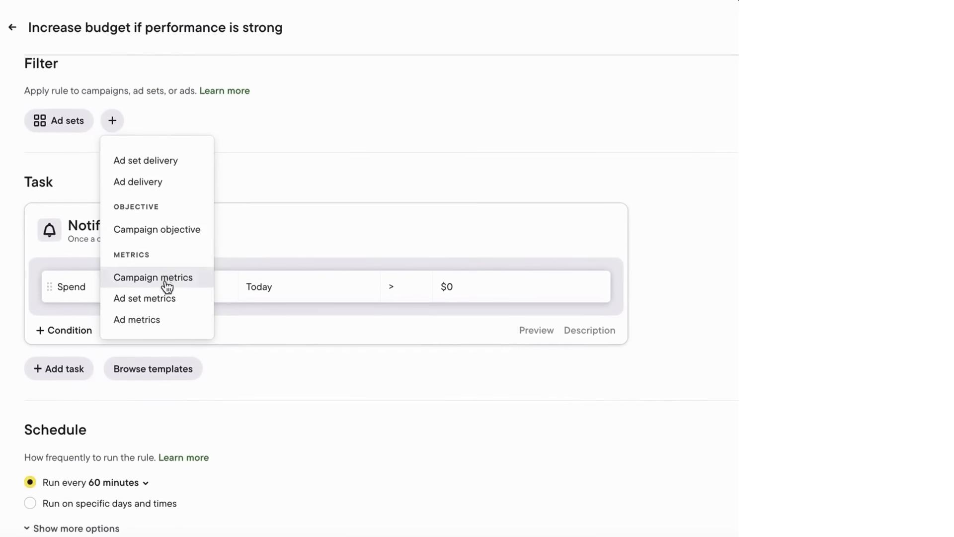
left_click(165, 300)
left_click(210, 195)
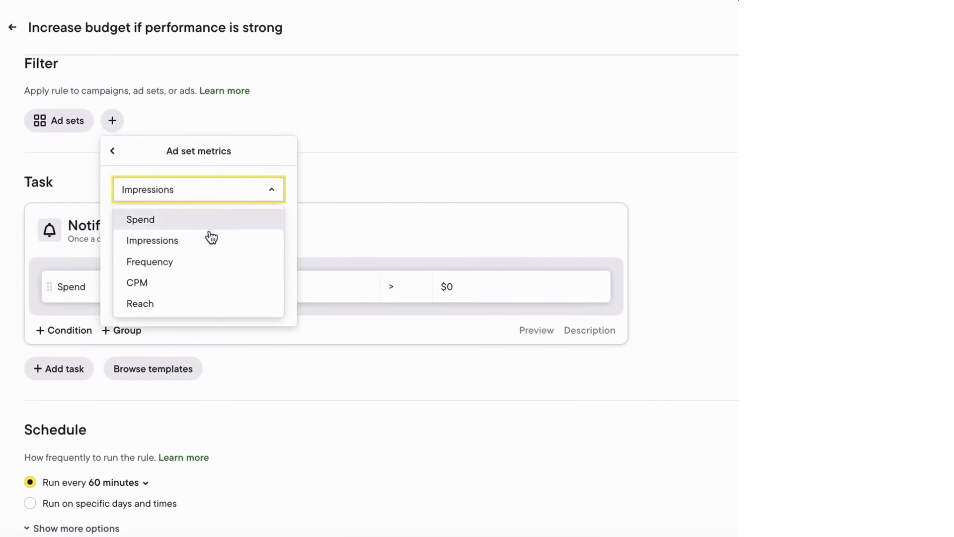
left_click(113, 151)
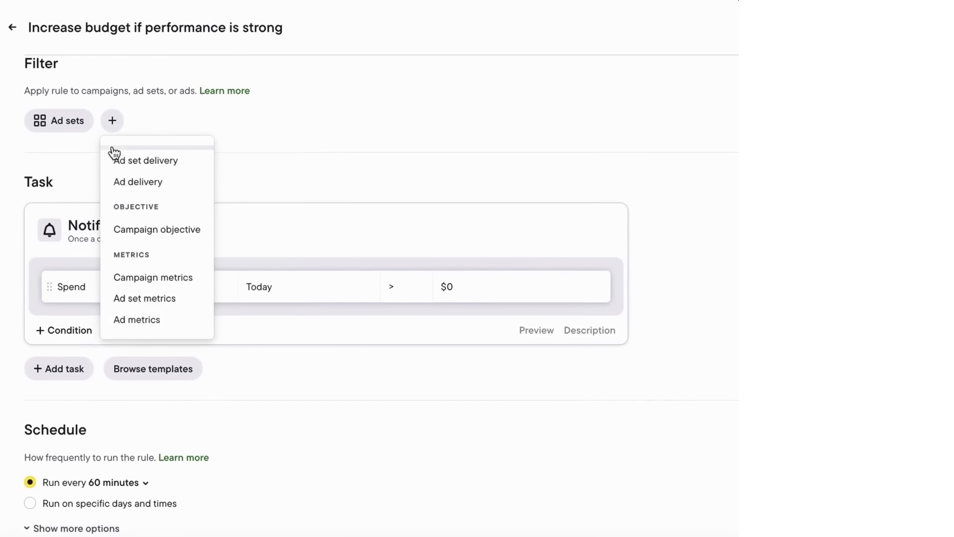
scroll(138, 195, "up", 3)
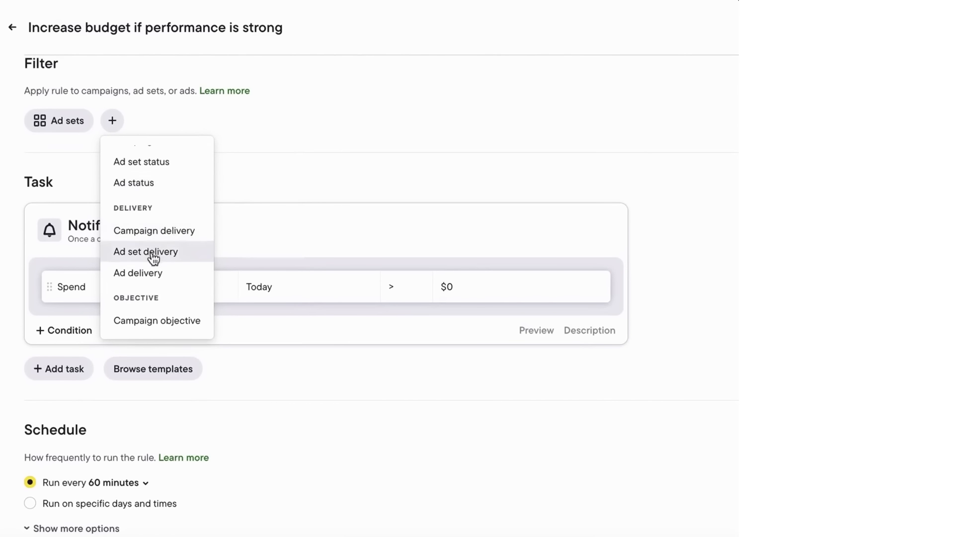
left_click(153, 254)
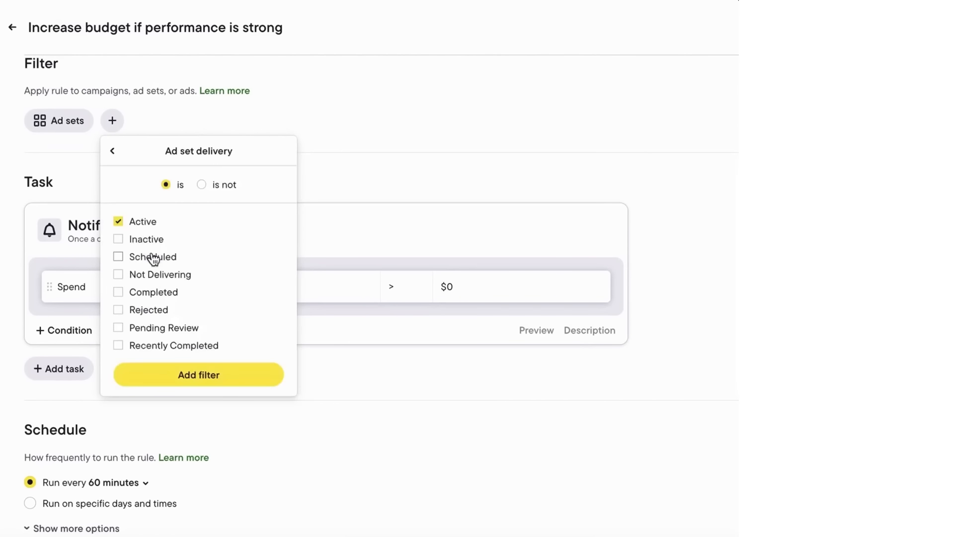
left_click(201, 372)
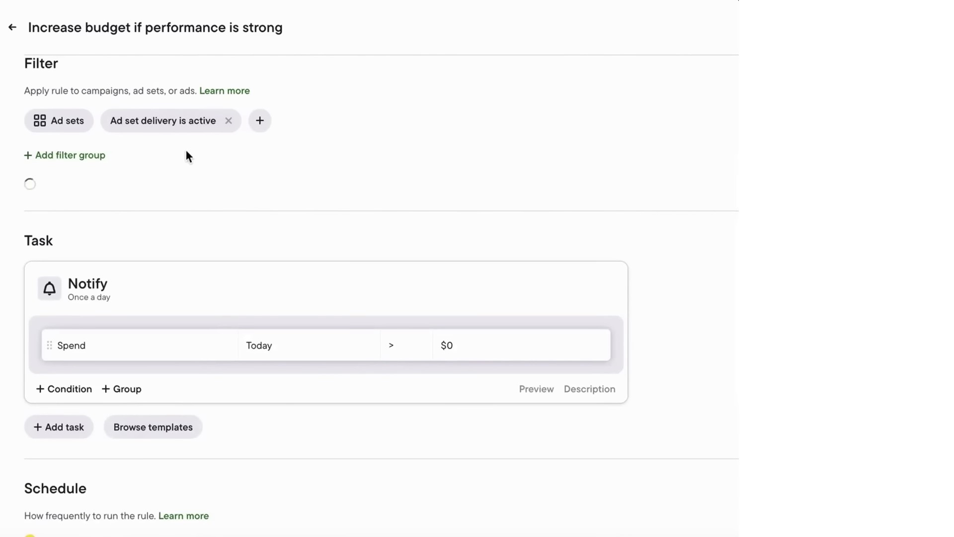
scroll(181, 244, "down", 2)
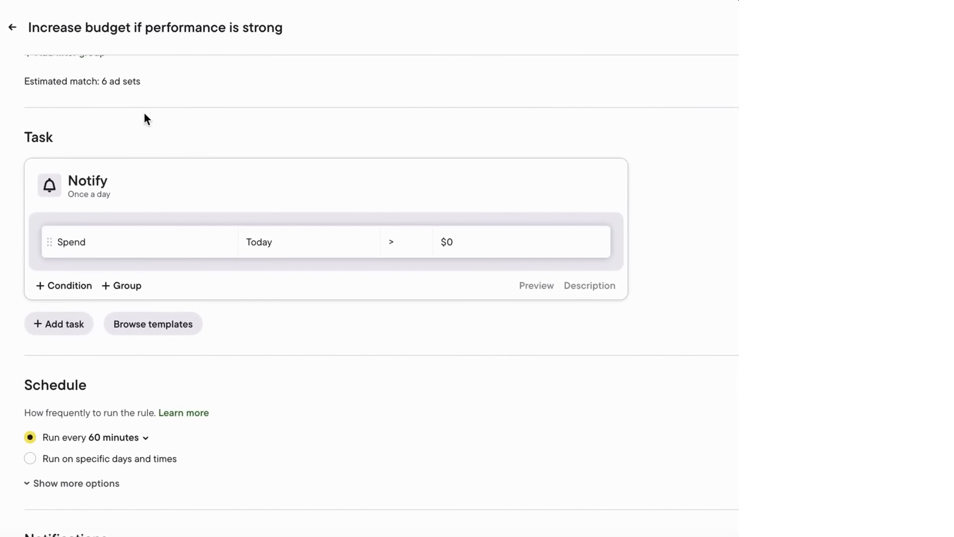
scroll(145, 118, "down", 1)
Step: Make the task Increase budget by 20 percent as a fixed value, and save it
left_click(103, 126)
left_click(198, 309)
left_click_drag(356, 213, 304, 219)
type("20")
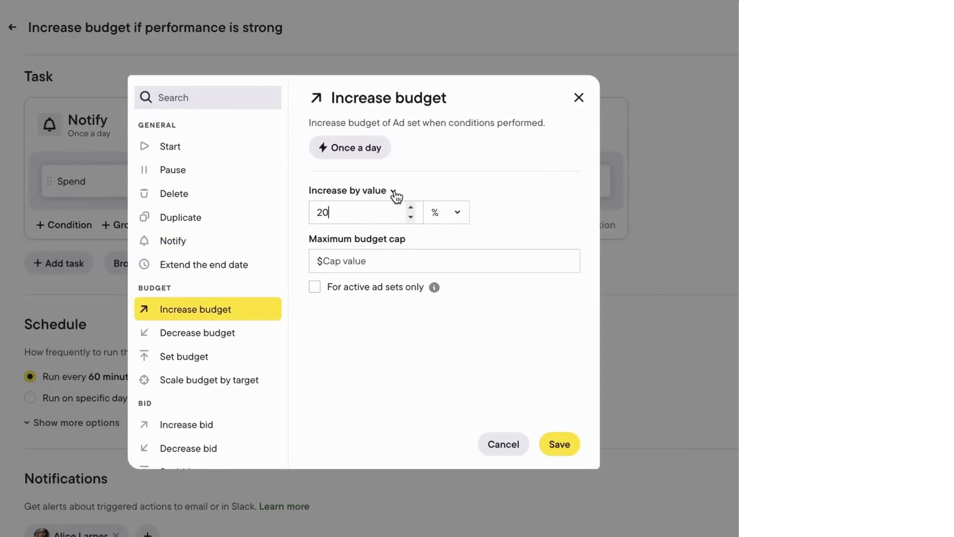
left_click(443, 214)
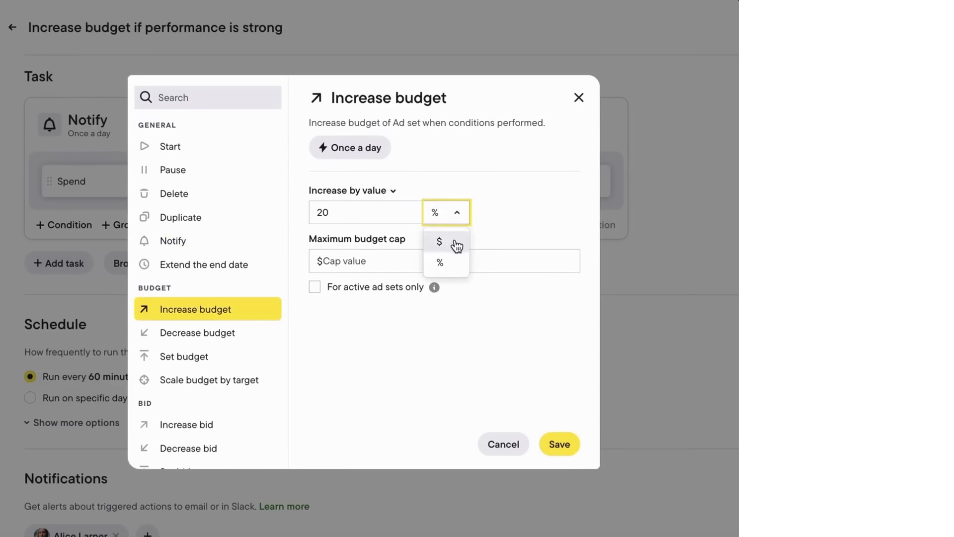
left_click(450, 242)
left_click(388, 192)
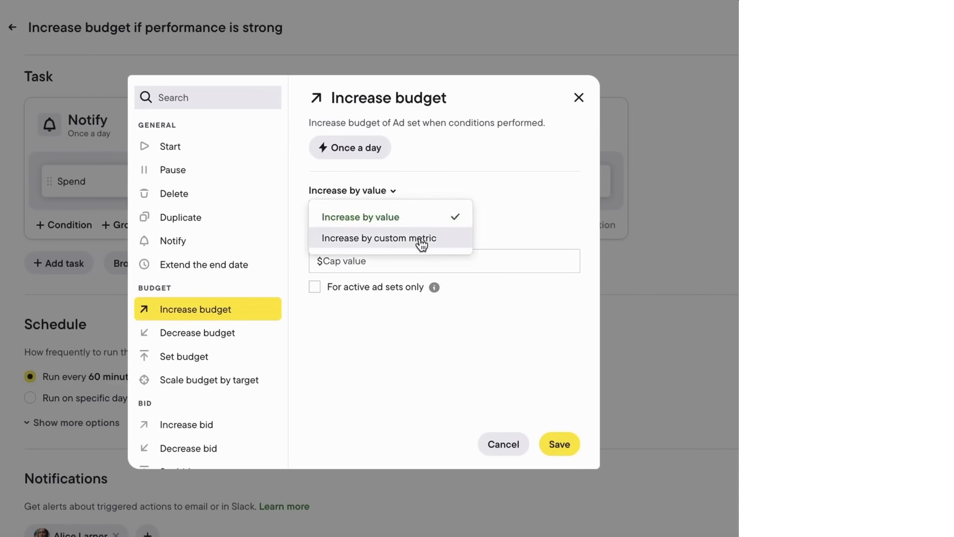
left_click(460, 177)
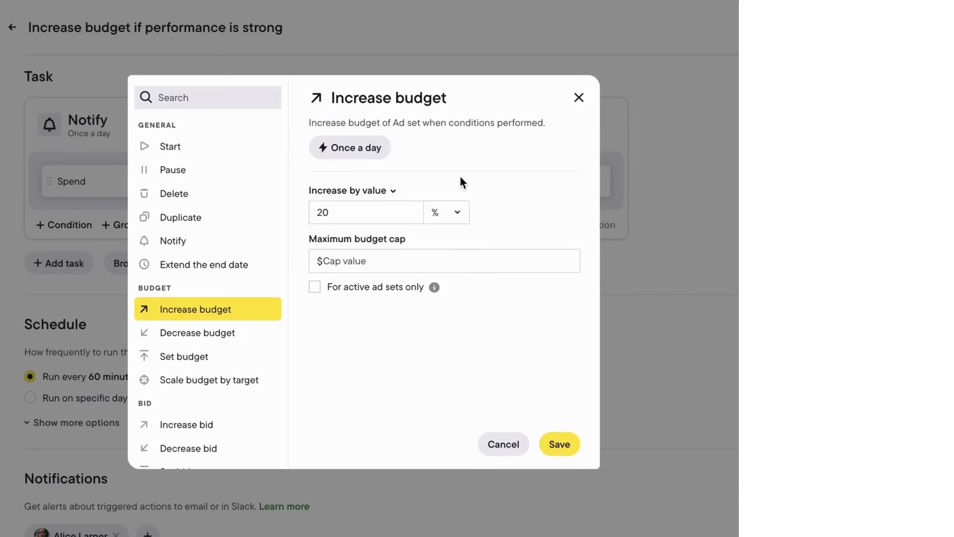
mouse_move(415, 242)
left_click(559, 444)
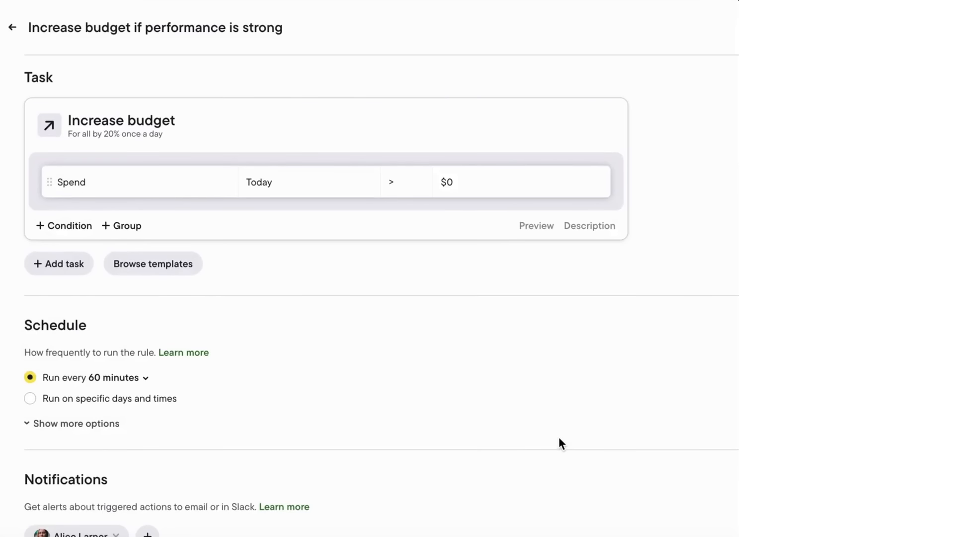
Step: Set the first condition to Website purchase ROAS over the last 3 days greater than 3
left_click(170, 188)
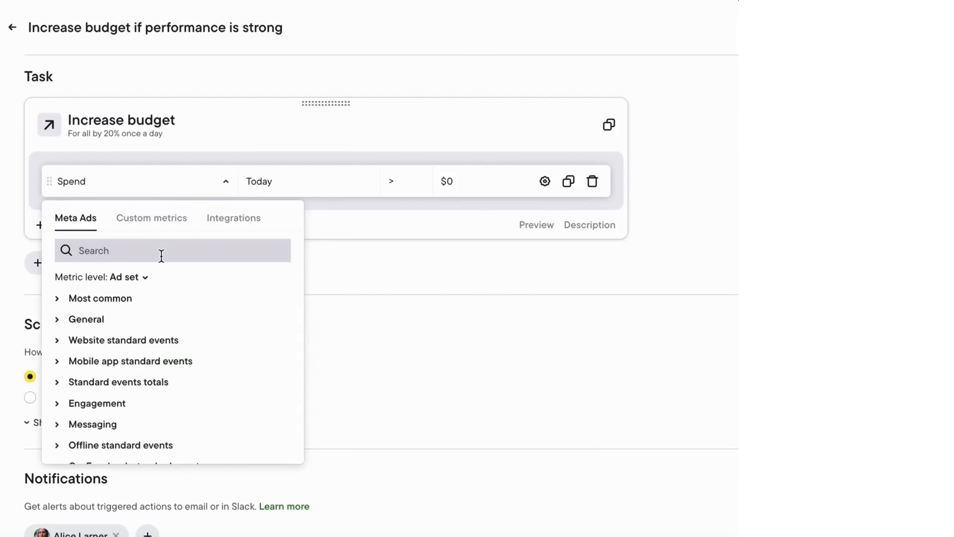
type("Roas")
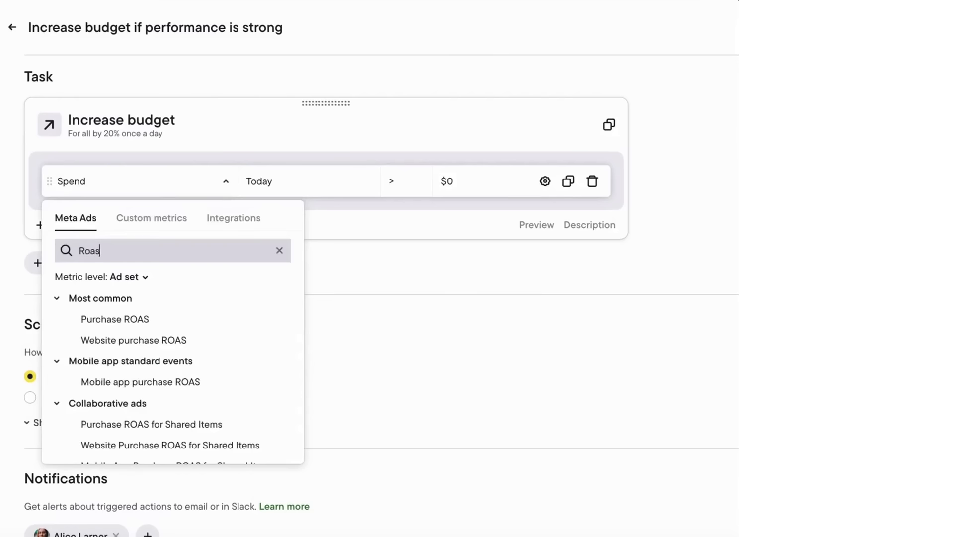
left_click(164, 337)
left_click(345, 195)
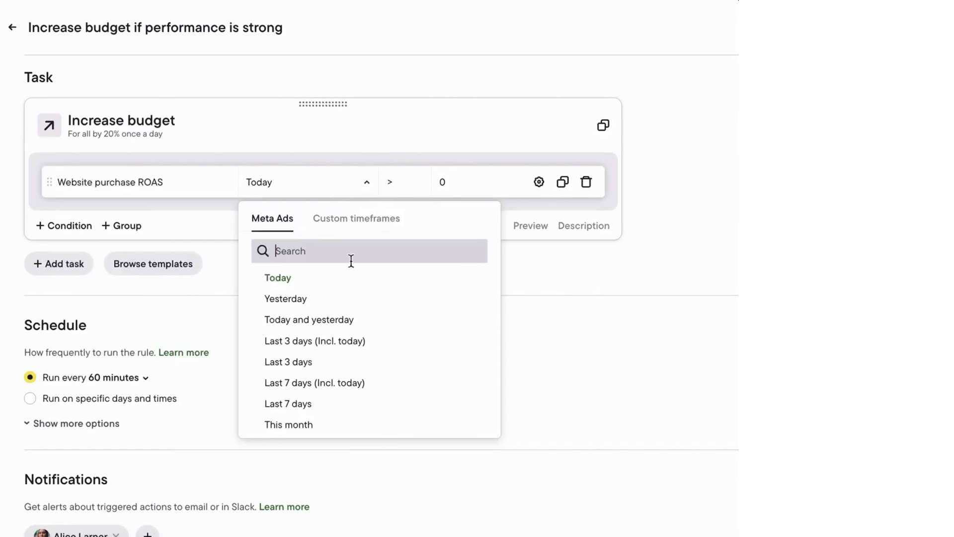
left_click(352, 351)
left_click_drag(452, 181, 435, 182)
type("3")
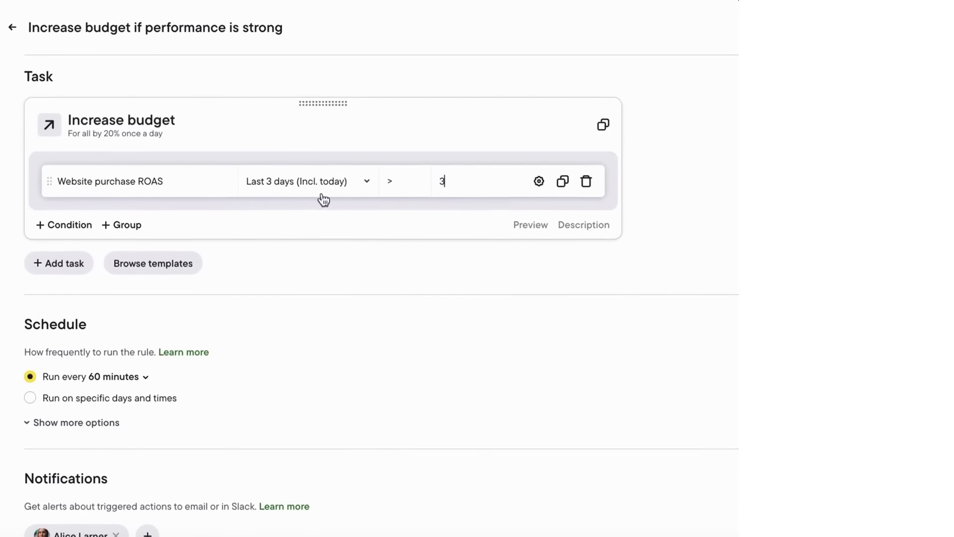
Step: Add a condition: Cost per website purchase over the last 3 days less than $30; preview the rule
left_click(85, 224)
left_click(104, 214)
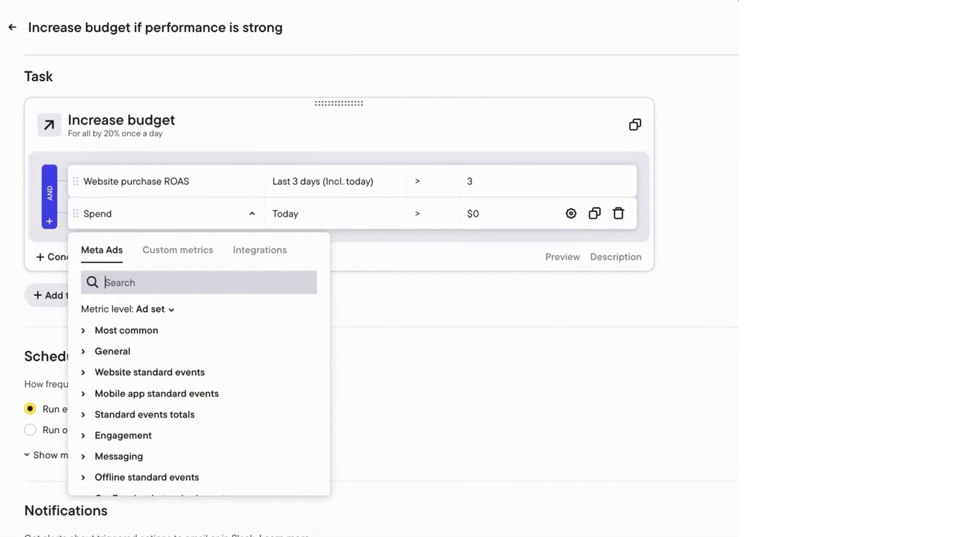
type("cost")
left_click(169, 350)
left_click(317, 227)
left_click(335, 376)
left_click(440, 213)
left_click(441, 255)
left_click(479, 212)
type("30")
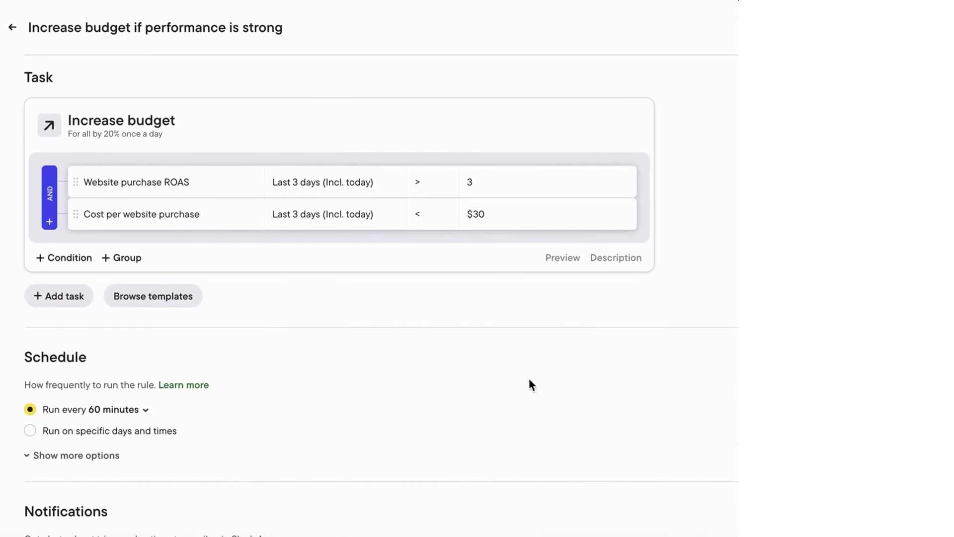
scroll(526, 390, "down", 1)
left_click(562, 210)
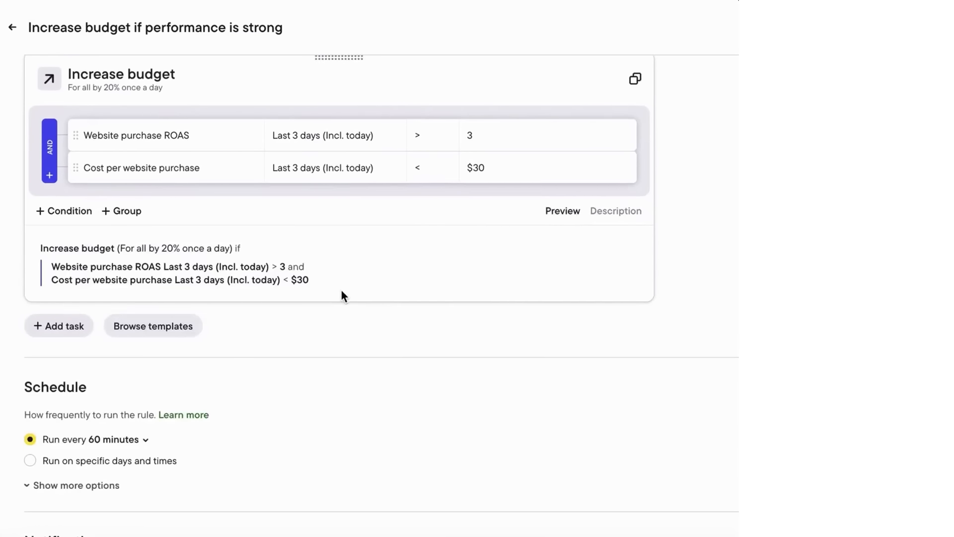
scroll(420, 330, "down", 4)
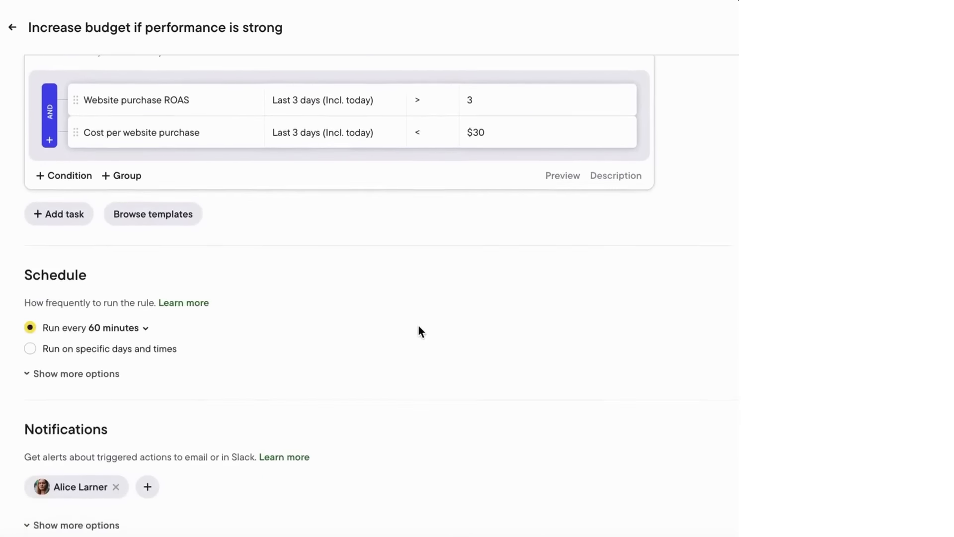
Step: Try the every-15-minutes run frequency and review the other frequency options
left_click(124, 185)
left_click(145, 242)
left_click(114, 185)
scroll(145, 299, "down", 2)
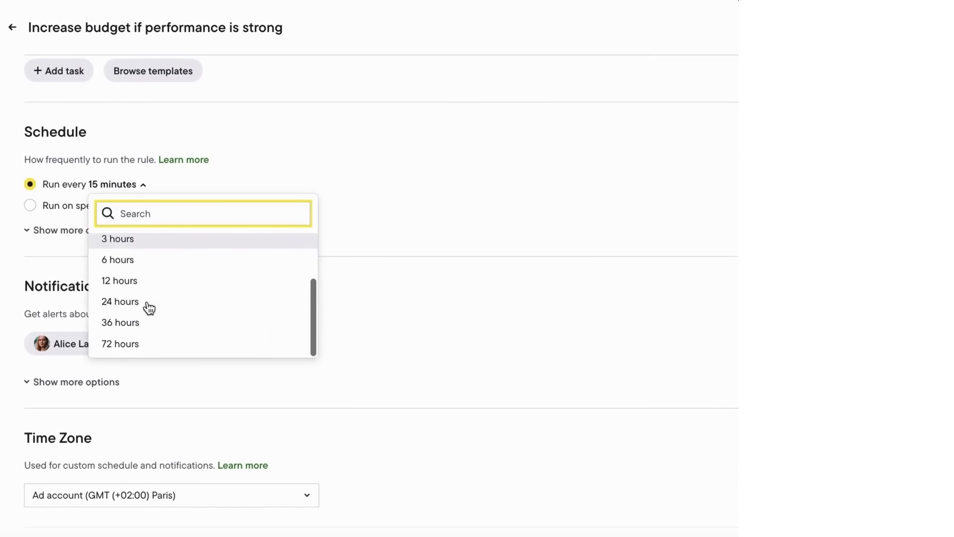
left_click(329, 257)
Step: Schedule the rule for specific days and times at 06:45 every day of the week
left_click(30, 205)
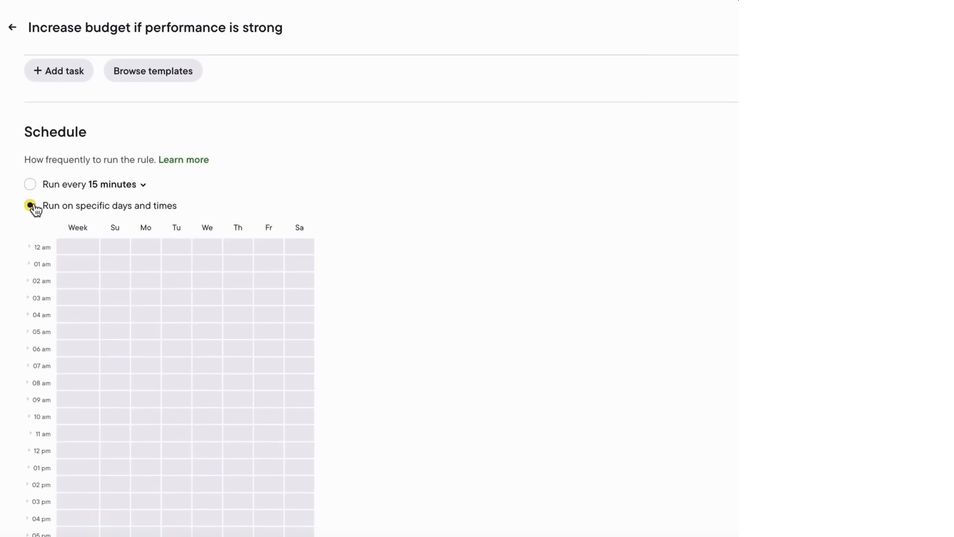
scroll(167, 292, "down", 3)
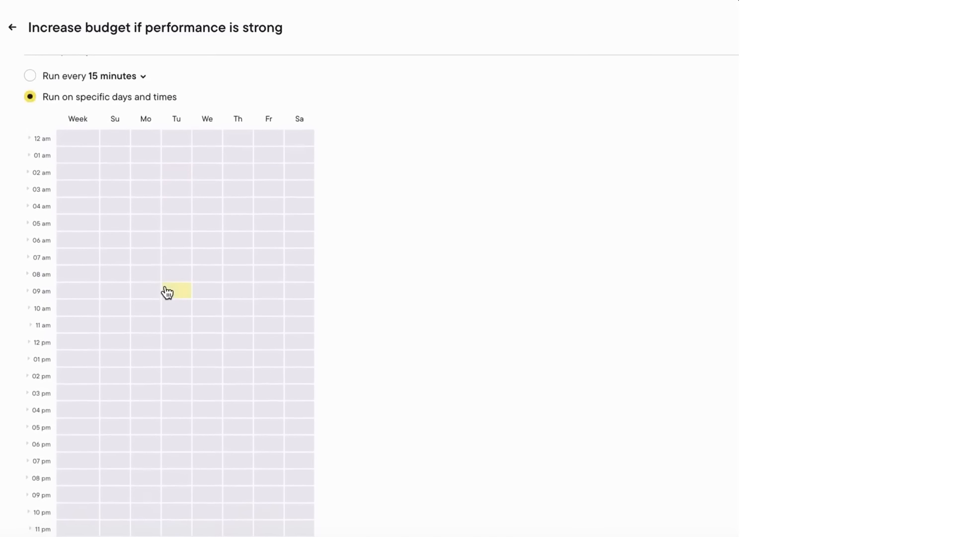
left_click(83, 248)
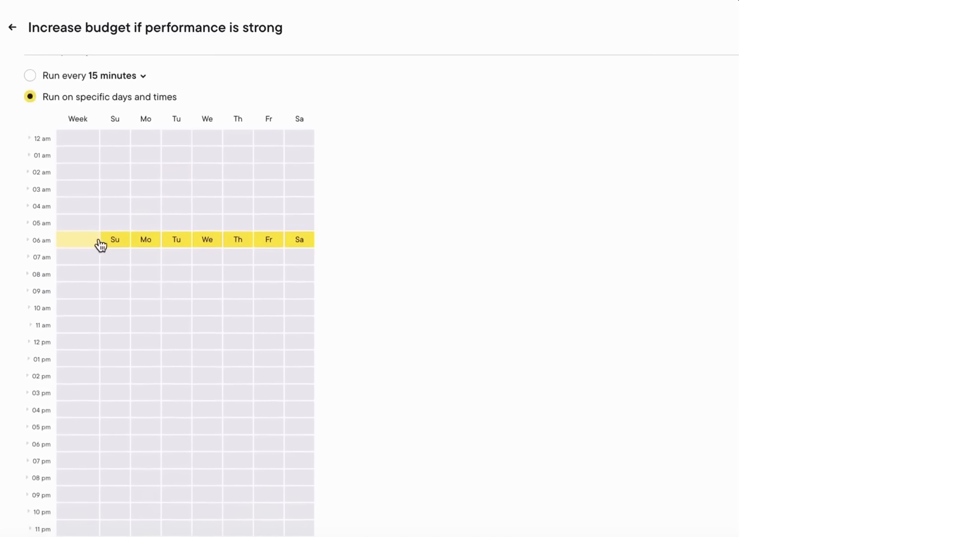
left_click(28, 240)
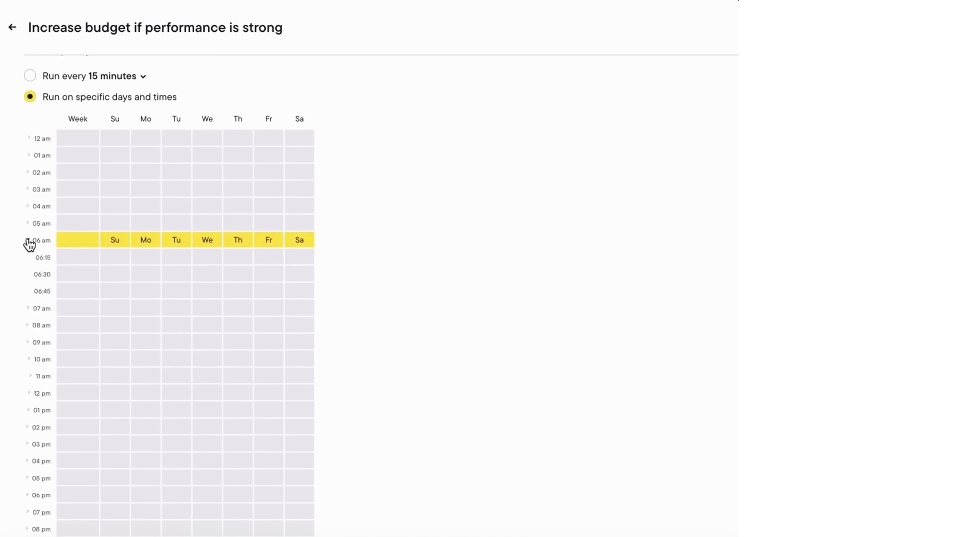
left_click(67, 291)
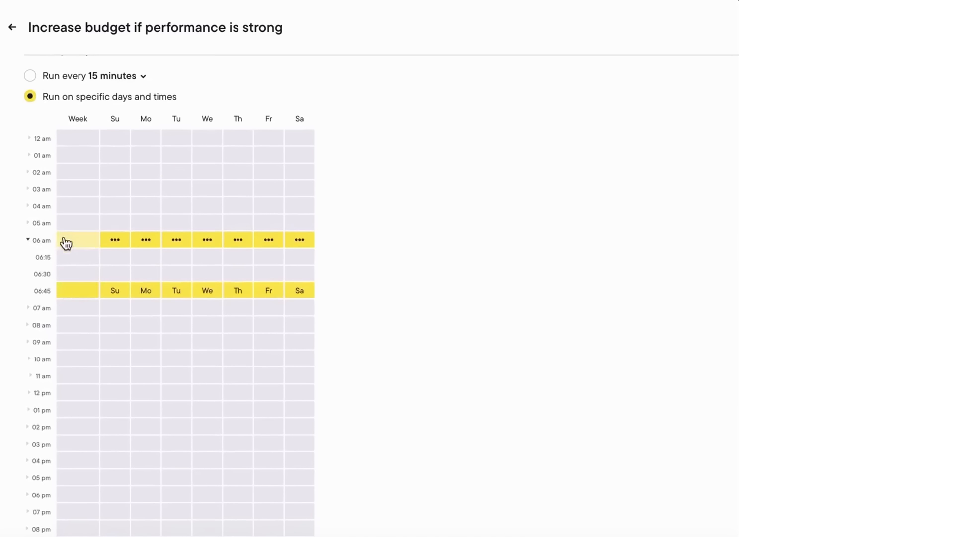
scroll(422, 216, "down", 8)
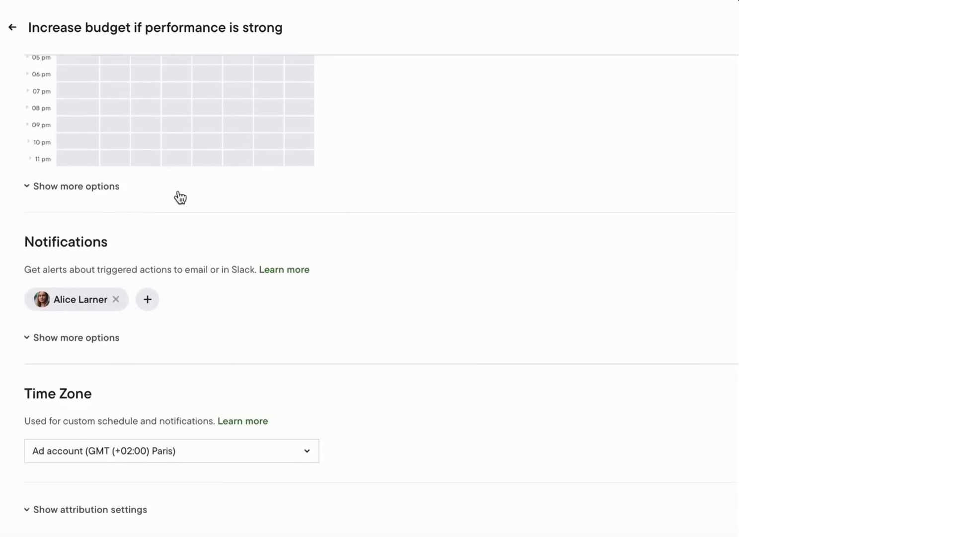
Step: Limit the rule to the May 07–May 21, 2025 date range and re-add the notification recipient
left_click(107, 187)
left_click(103, 202)
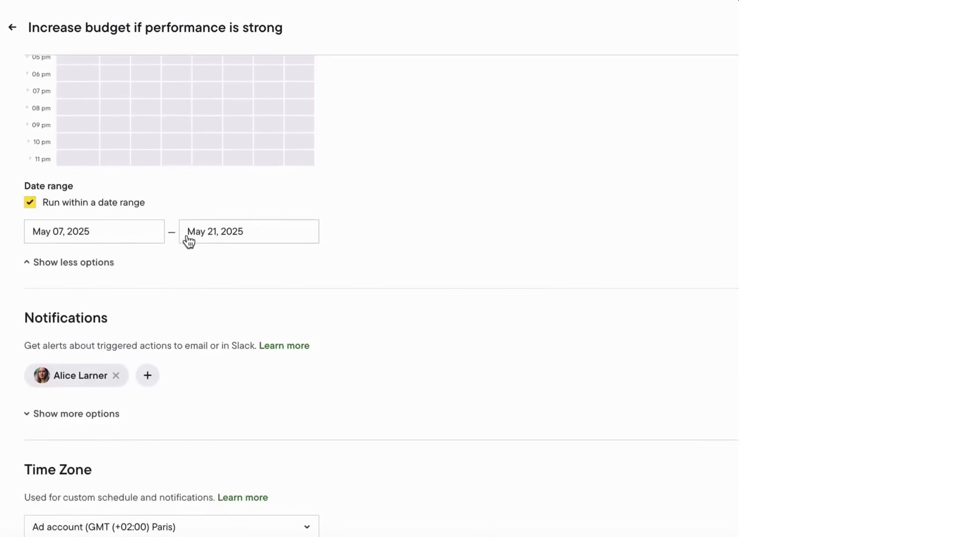
scroll(205, 313, "down", 2)
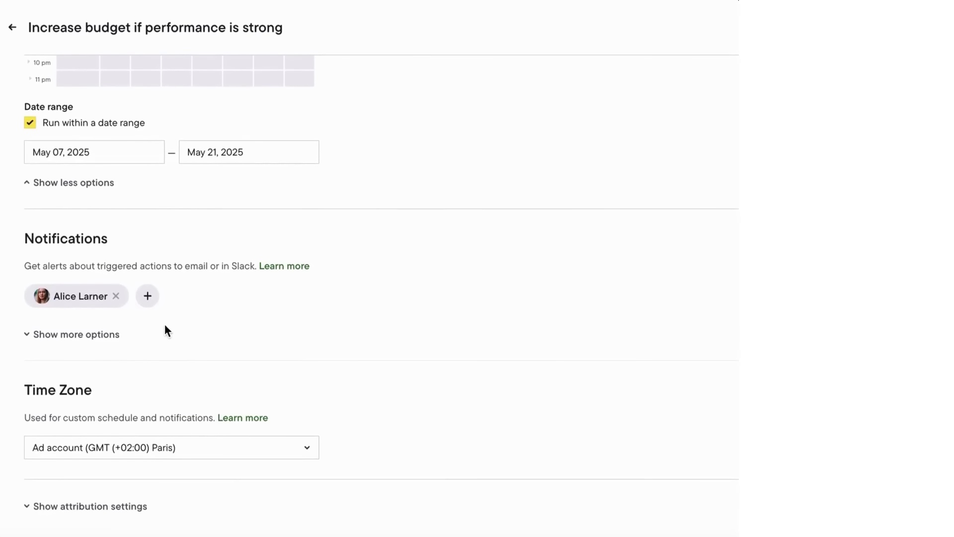
left_click(116, 301)
left_click(35, 304)
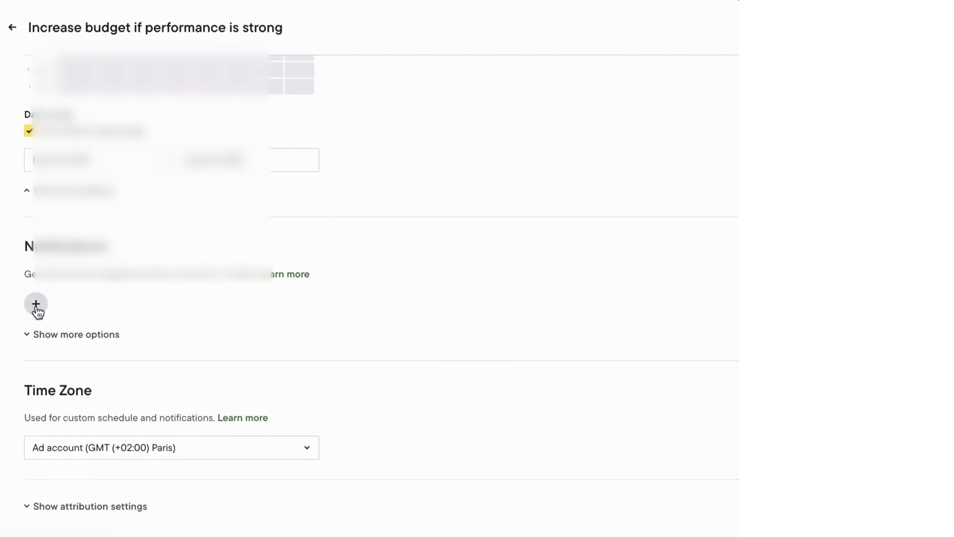
left_click(83, 198)
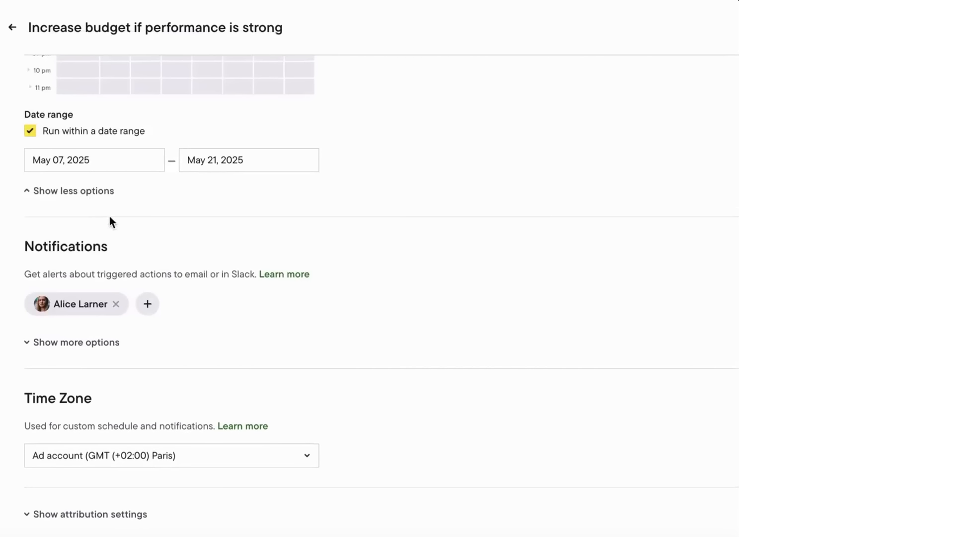
Step: Reveal the extra notification options and attribution settings, unticking the ad set attribution window
left_click(111, 348)
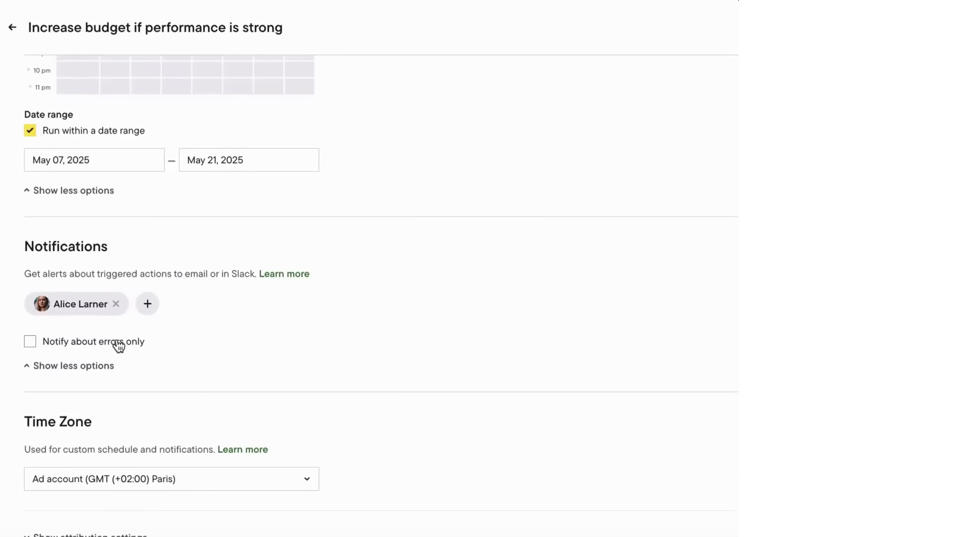
scroll(130, 369, "down", 1)
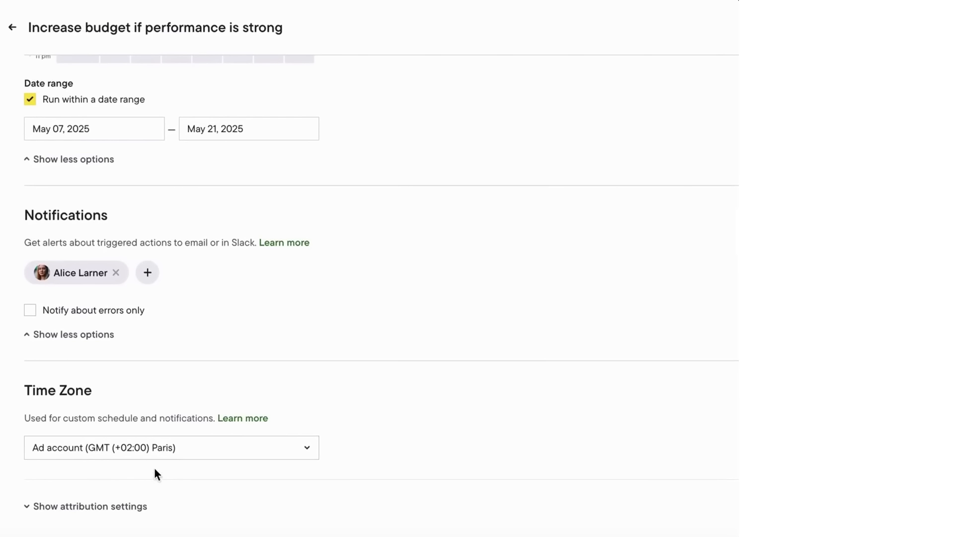
left_click(123, 506)
scroll(124, 506, "down", 3)
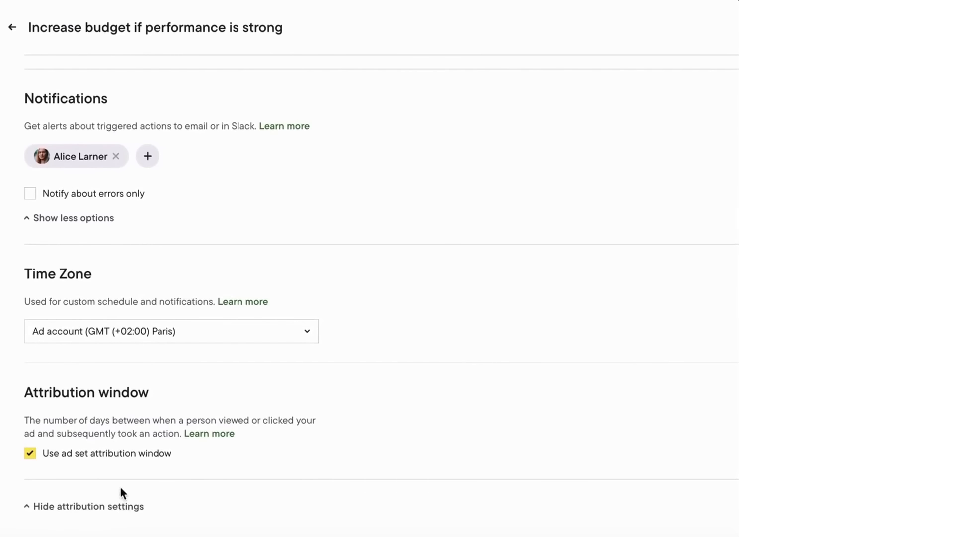
left_click(111, 454)
scroll(110, 456, "down", 2)
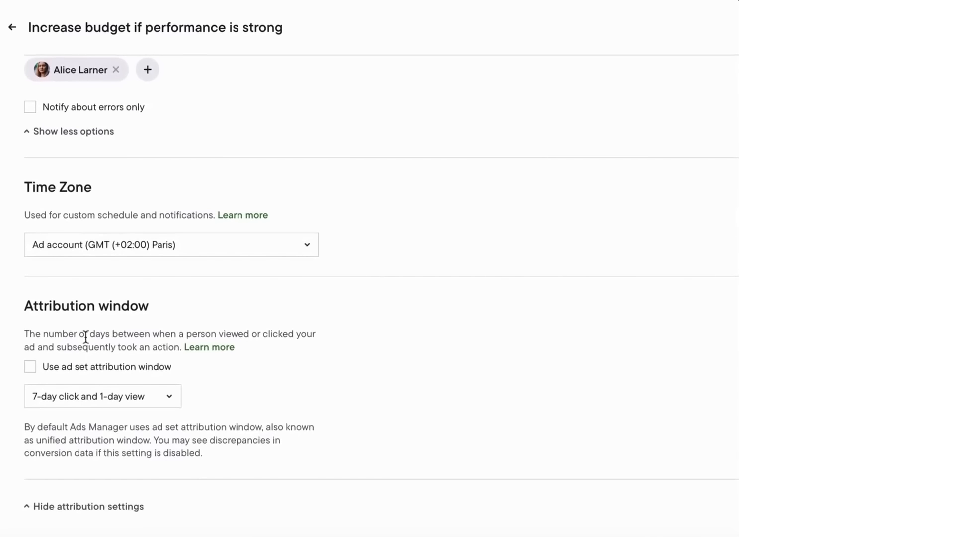
left_click(168, 397)
scroll(122, 305, "down", 1)
scroll(121, 304, "up", 1)
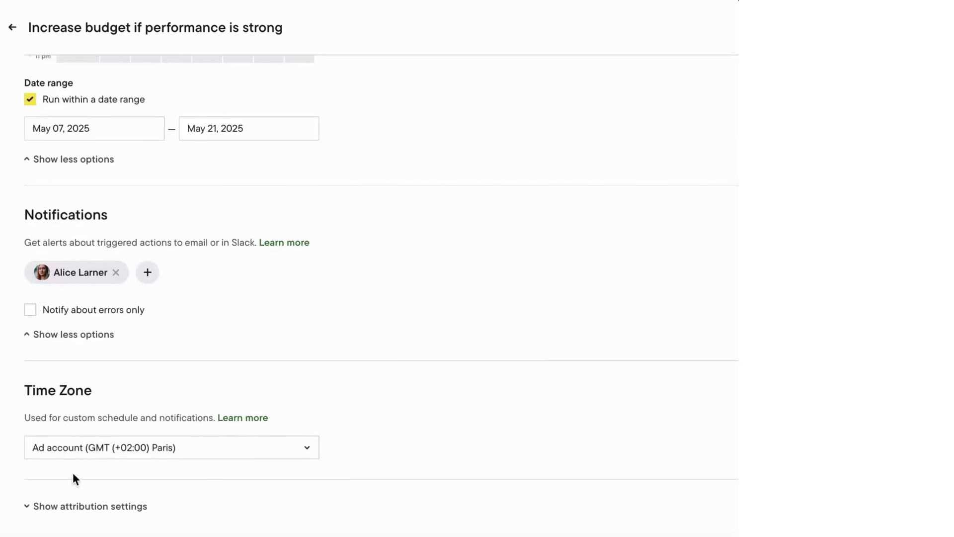
left_click(70, 505)
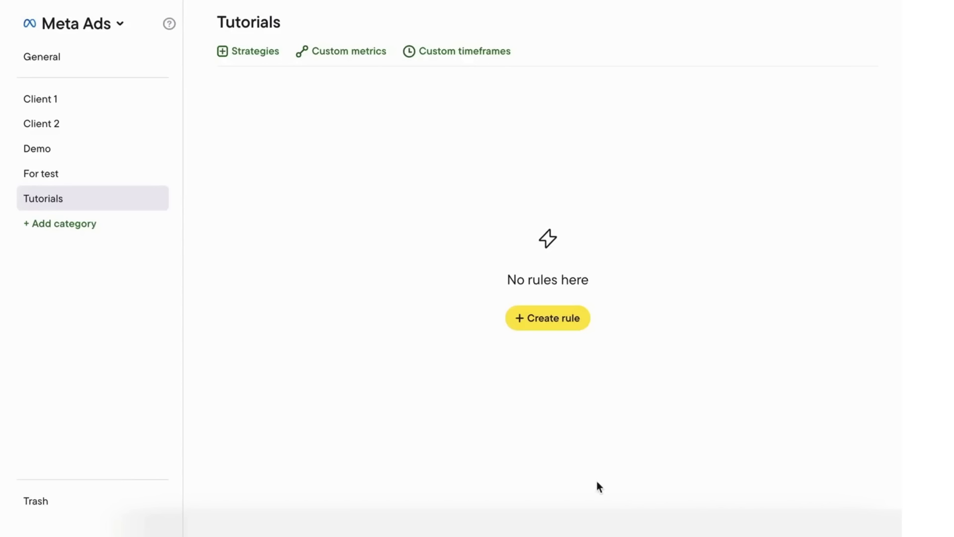
Step: Create a custom timeframe from 2 days ago, then an hour-based 3–5 hours ago range
left_click(473, 60)
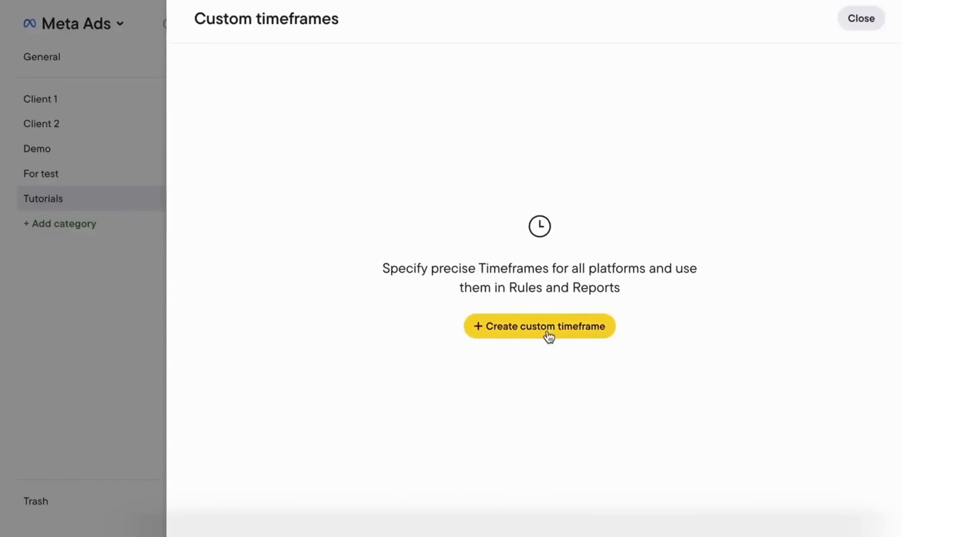
left_click(550, 333)
left_click_drag(228, 285, 215, 284)
left_click_drag(509, 284, 260, 297)
left_click(279, 223)
left_click_drag(433, 297, 319, 297)
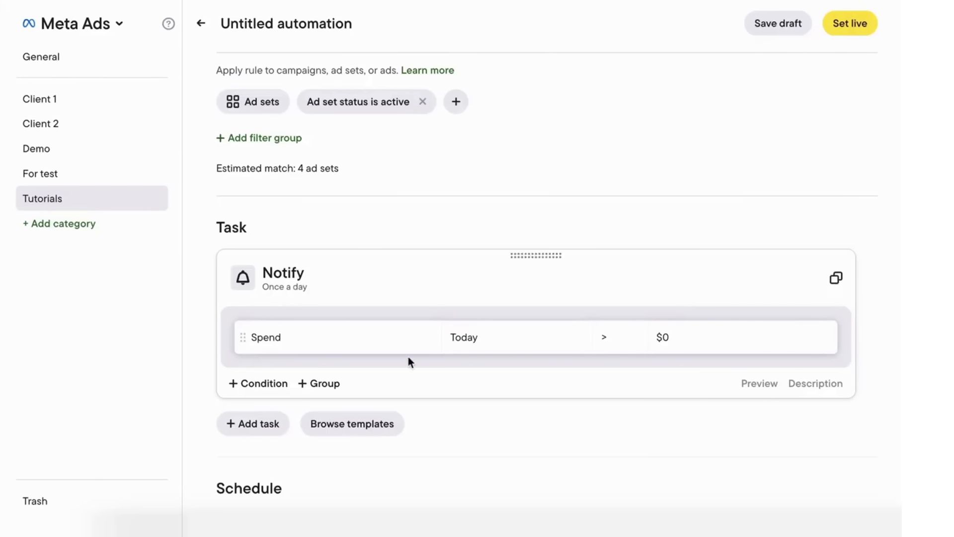
Step: Set the Spend condition's timeframe to the custom '2-3 days ago' and reopen the timeframe editor
left_click(471, 346)
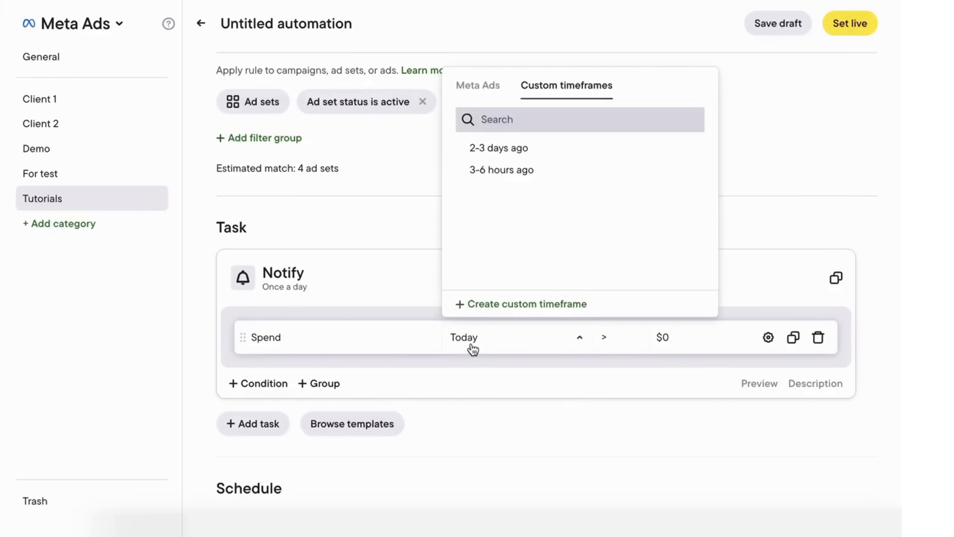
left_click(493, 149)
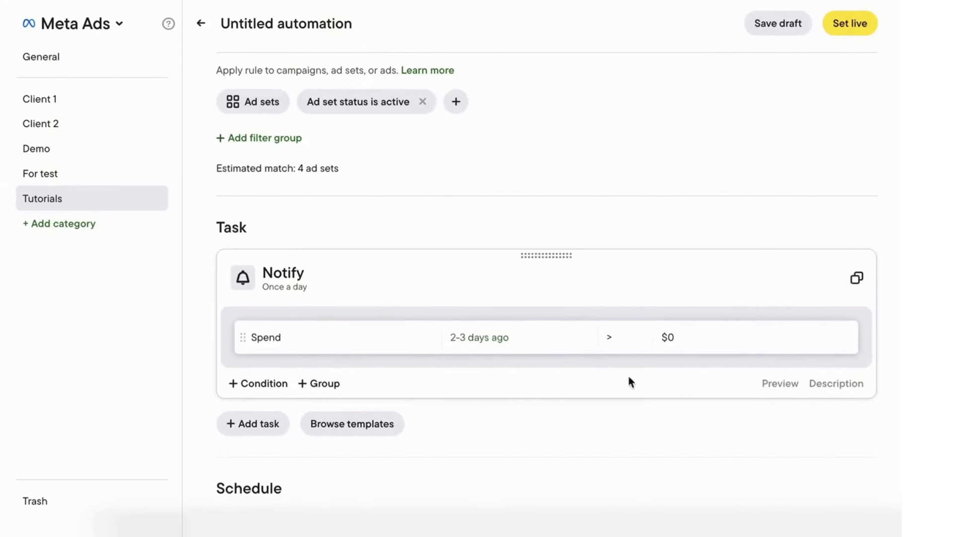
left_click(562, 338)
left_click(524, 302)
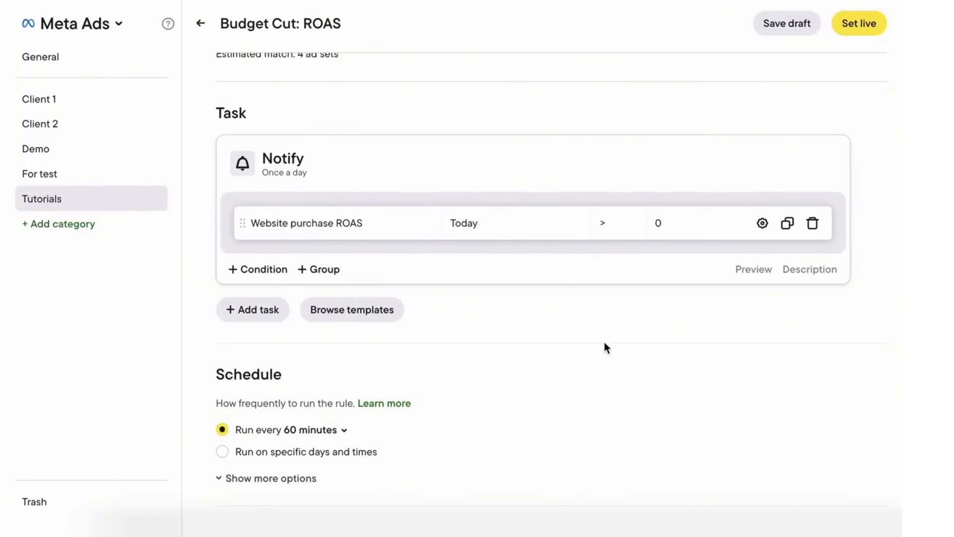
Step: Make the condition compare with campaign-level Website purchase ROAS for today, using less than
scroll(604, 342, "up", 3)
scroll(605, 342, "down", 3)
left_click(759, 214)
left_click(782, 287)
left_click(648, 314)
left_click(663, 362)
left_click(610, 283)
type("Ro")
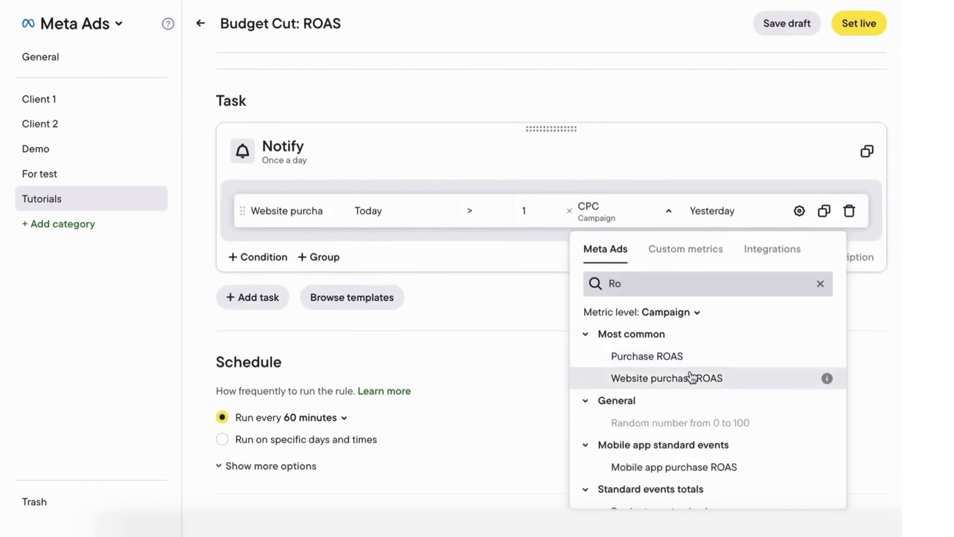
left_click(691, 378)
left_click(716, 211)
left_click(684, 312)
left_click(489, 217)
left_click(304, 160)
Step: Change the rule's task to decrease budget by 10% and save it
left_click(305, 159)
left_click(258, 324)
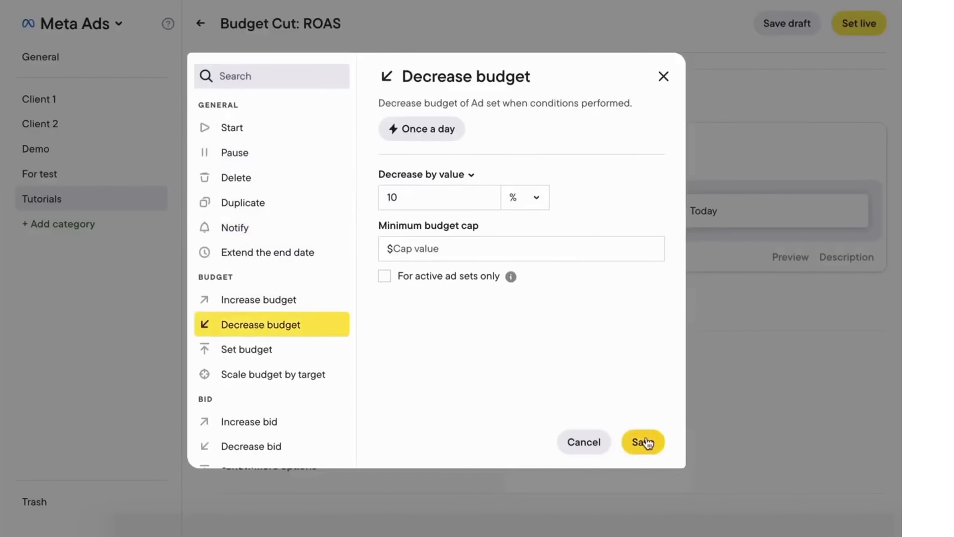
left_click(648, 443)
Step: Set the condition timeframe to this week and the comparison to last week
left_click(425, 217)
scroll(432, 338, "down", 3)
left_click(411, 469)
scroll(413, 463, "down", 2)
left_click(428, 424)
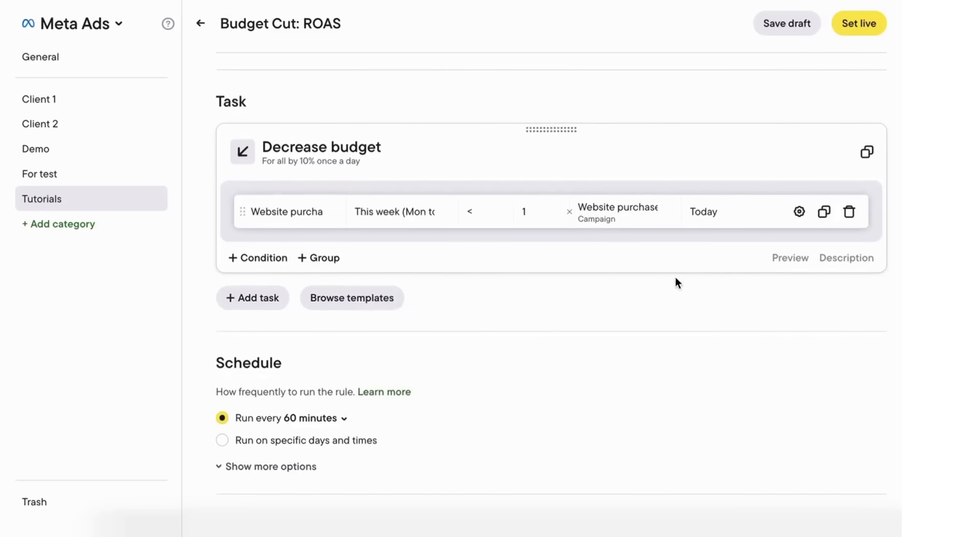
left_click(715, 212)
scroll(708, 388, "down", 2)
left_click(703, 378)
left_click(755, 441)
left_click(618, 206)
left_click(651, 314)
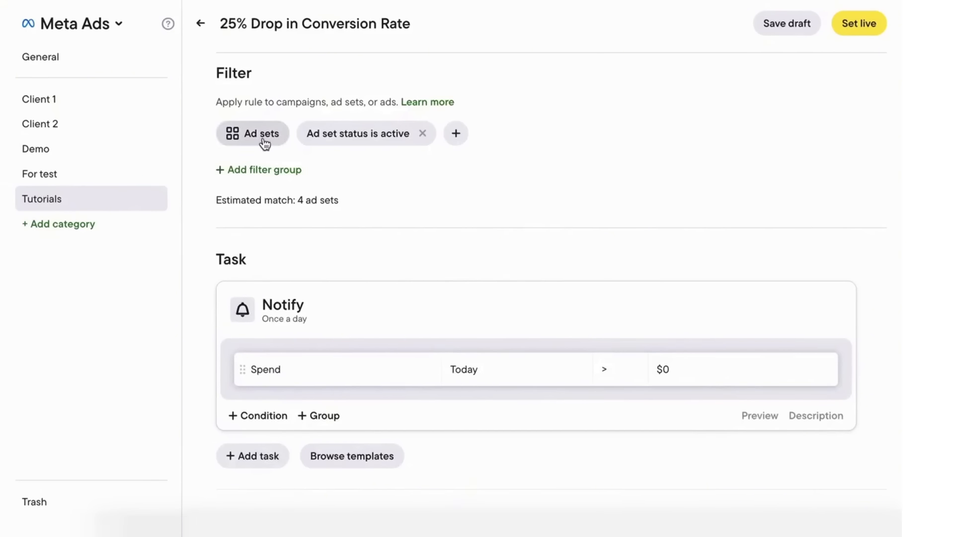
Step: Set the condition metric to Conversion rate over today and yesterday
scroll(299, 314, "down", 3)
scroll(324, 315, "up", 2)
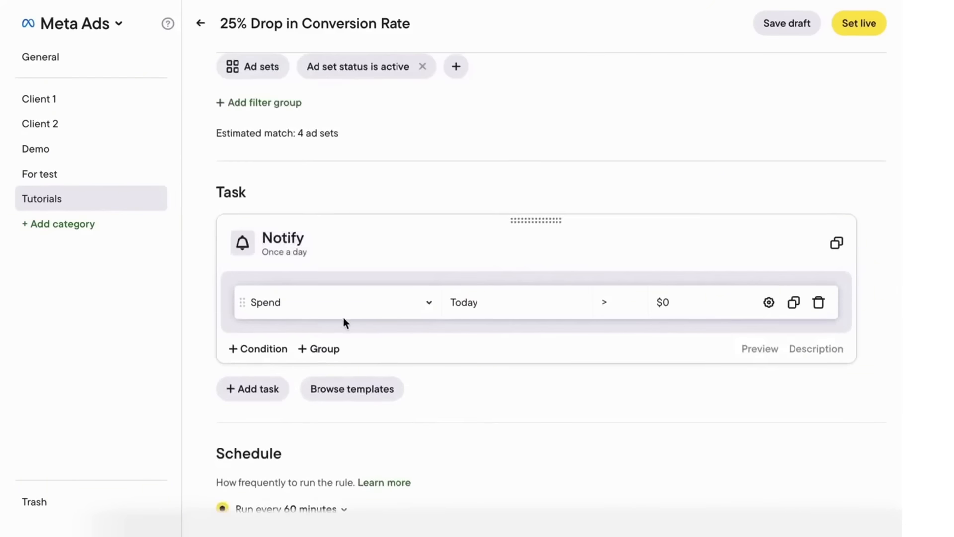
left_click(343, 304)
left_click(348, 21)
scroll(334, 199, "down", 2)
left_click(338, 249)
left_click(478, 304)
left_click(517, 158)
Step: Require it to be less than 0.75 × Conversion rate from 2-3 days ago
left_click(770, 303)
left_click(781, 379)
left_click(491, 312)
left_click(512, 341)
double_click(538, 295)
type("0.75")
left_click(599, 304)
left_click(674, 22)
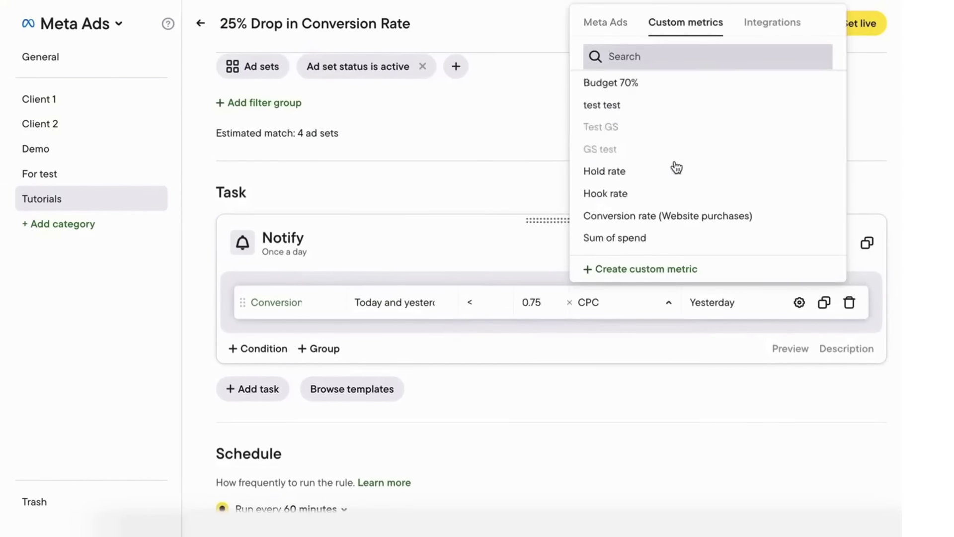
left_click(679, 215)
left_click(736, 304)
left_click(768, 50)
left_click(736, 114)
Step: Add two Spend > $10 conditions, for today and yesterday and for 2-3 days ago
left_click(261, 349)
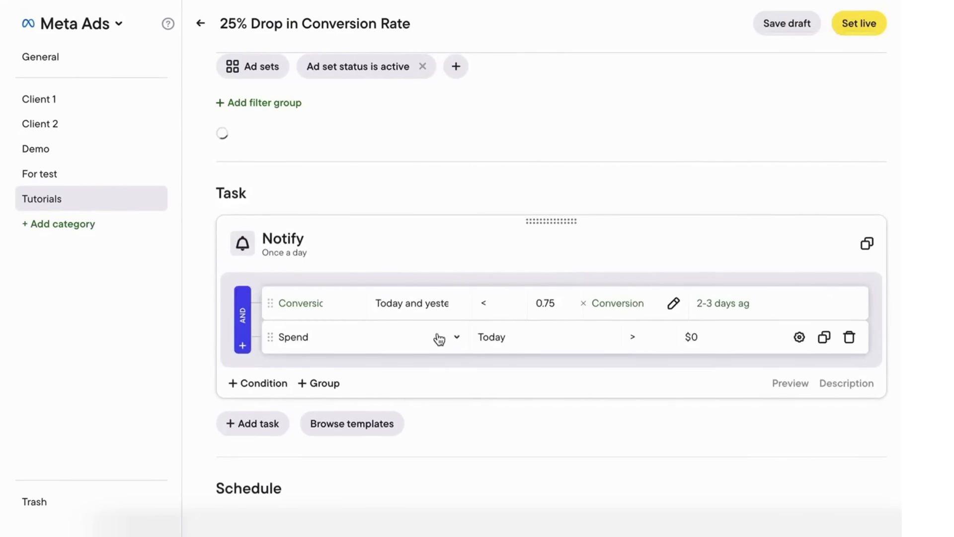
left_click(263, 383)
left_click(537, 338)
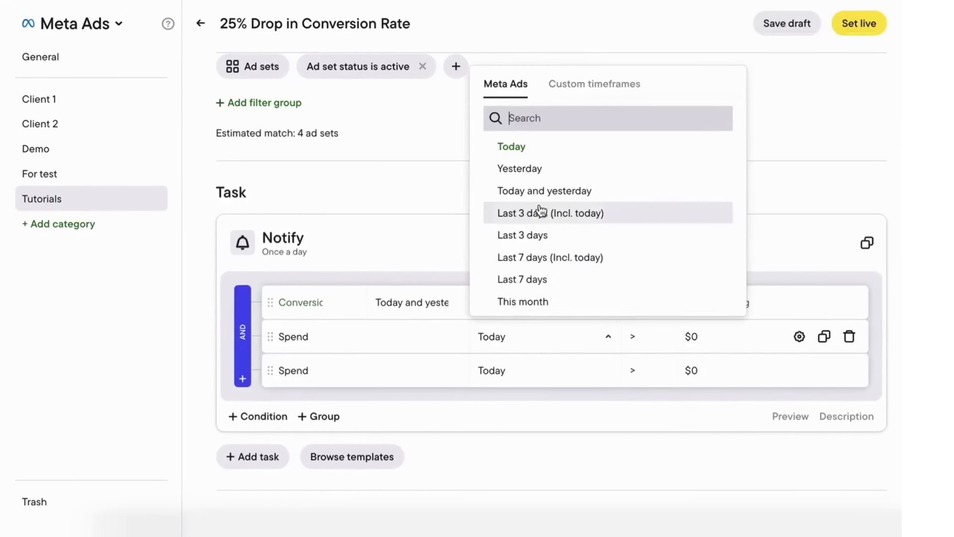
left_click(544, 190)
left_click(514, 372)
left_click(595, 117)
left_click(528, 181)
left_click(695, 336)
type("10")
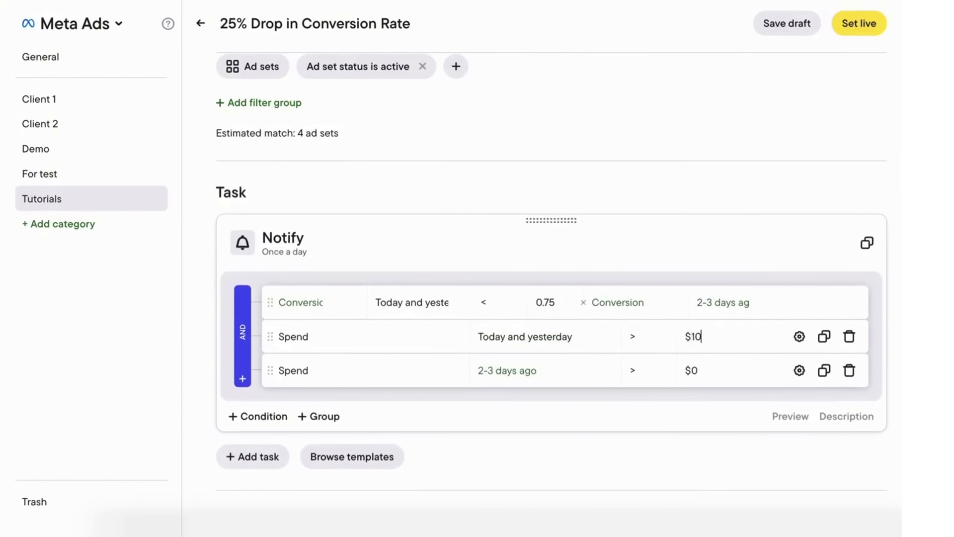
left_click(691, 371)
type("10")
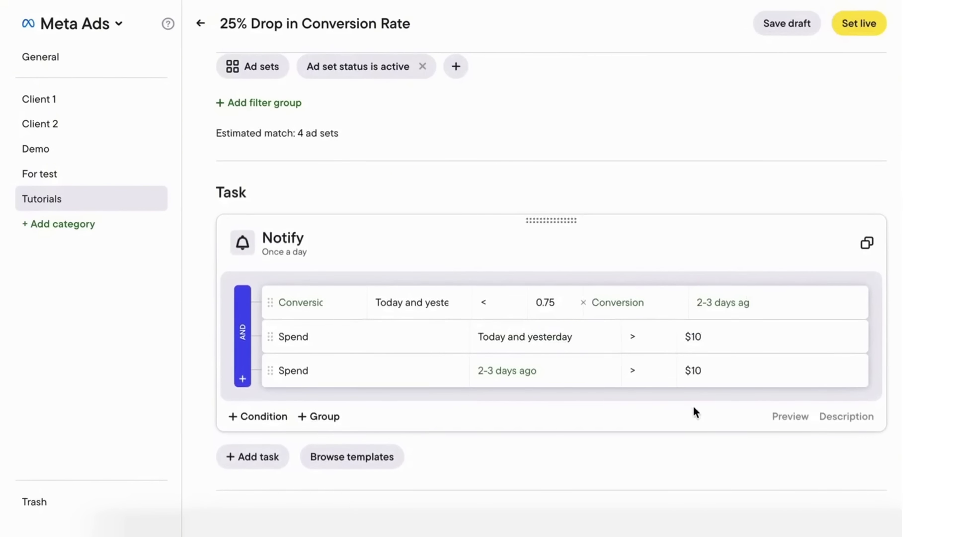
scroll(694, 408, "down", 1)
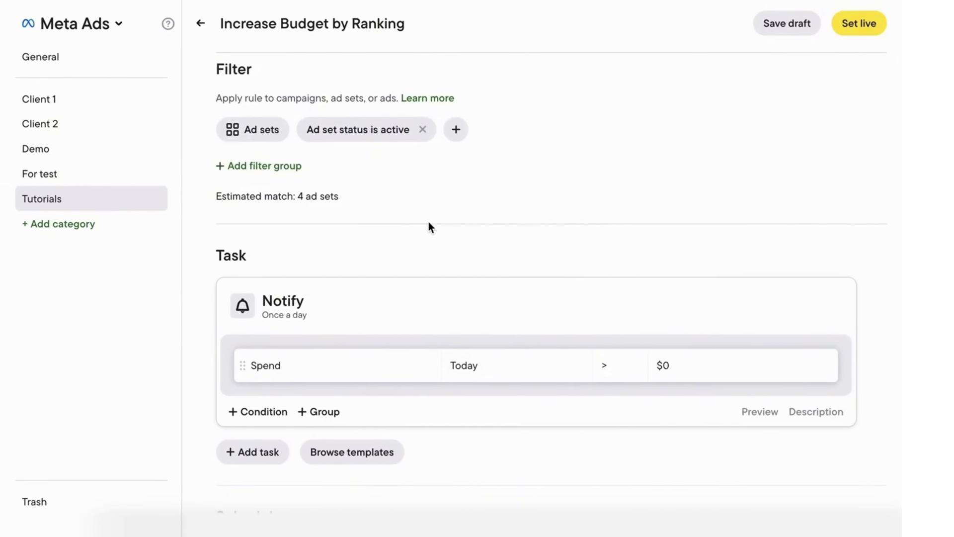
Step: Change the rule's task to increase budget by 15% and save it
scroll(430, 227, "up", 1)
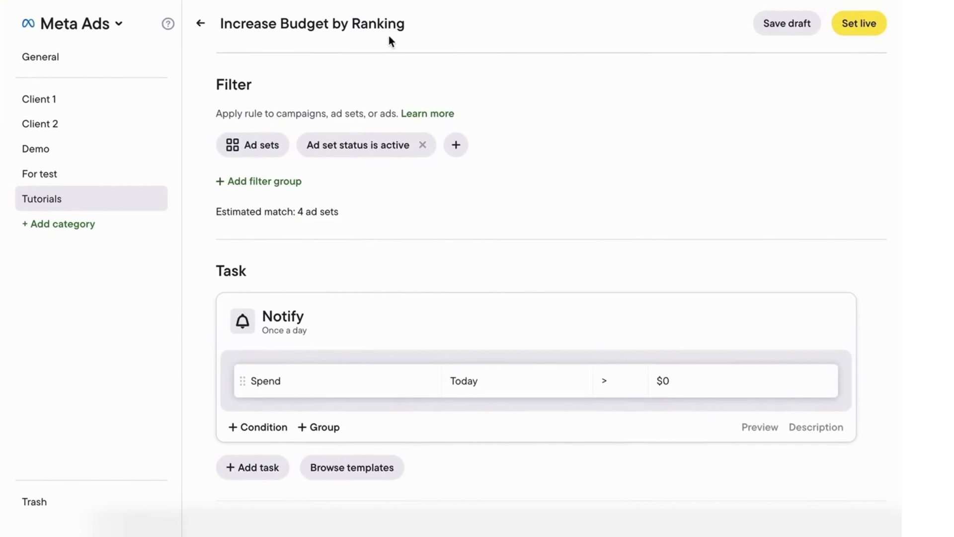
scroll(359, 230, "down", 2)
scroll(359, 229, "down", 7)
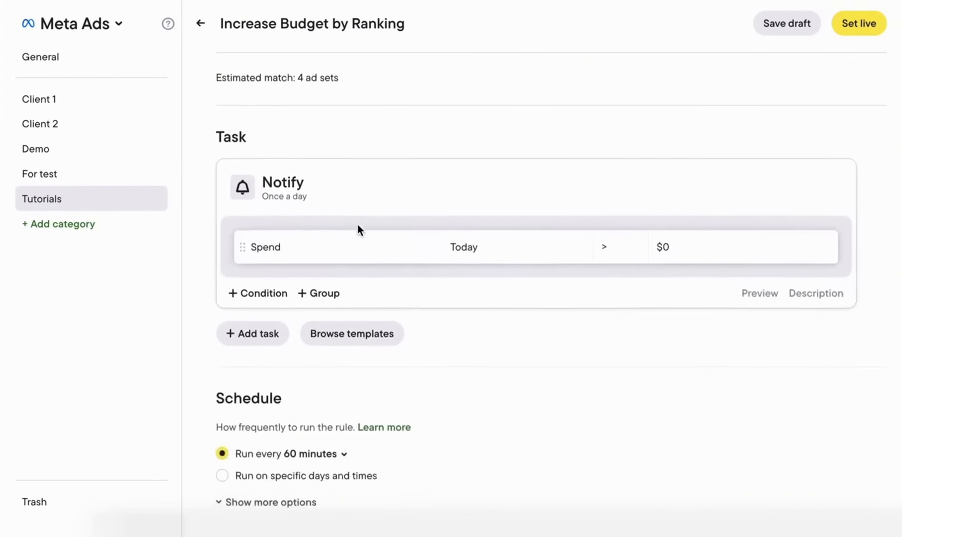
left_click(301, 180)
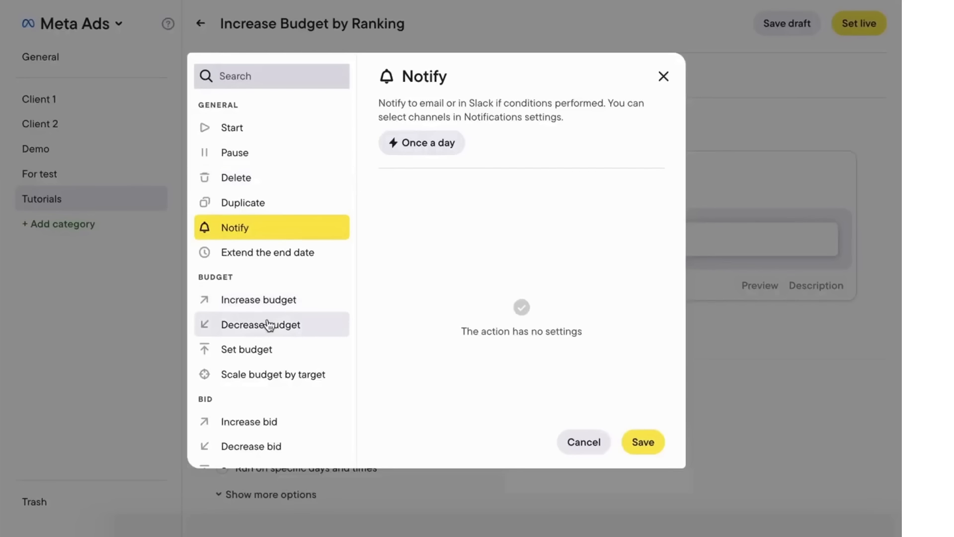
left_click(268, 299)
left_click(407, 199)
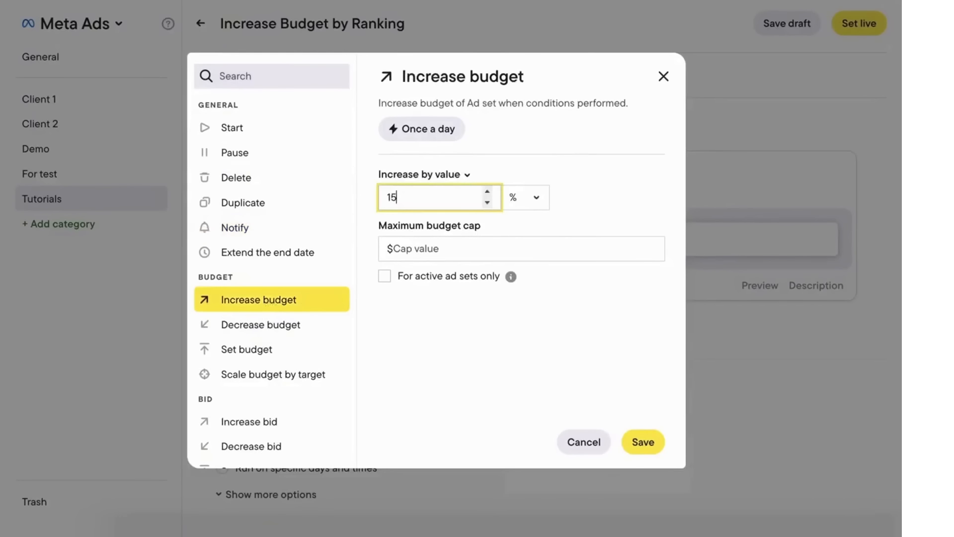
left_click(641, 441)
Step: Base the condition on Website purchase ROAS compared by ranking, value 25
left_click(360, 245)
type("roa")
left_click(321, 407)
left_click(769, 239)
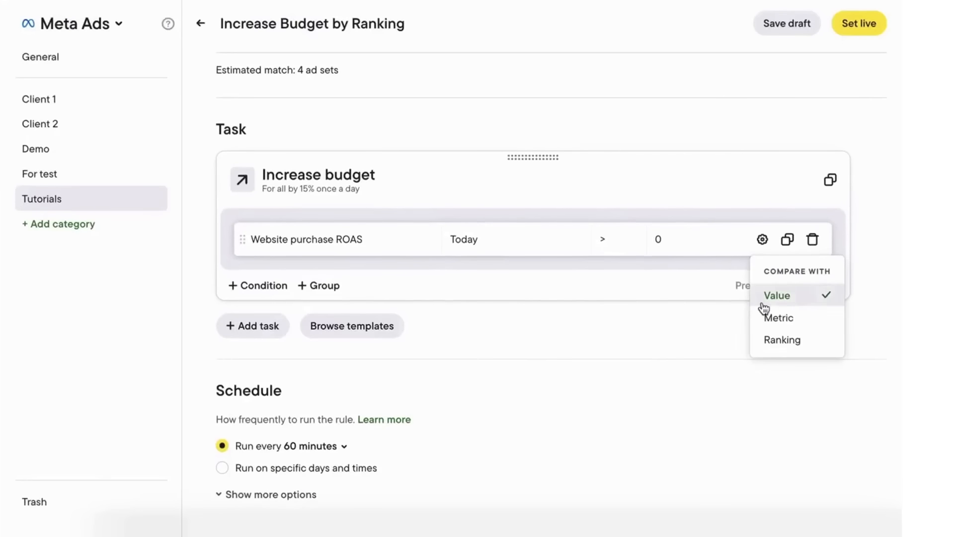
left_click(782, 339)
double_click(519, 239)
type("25")
left_click(358, 240)
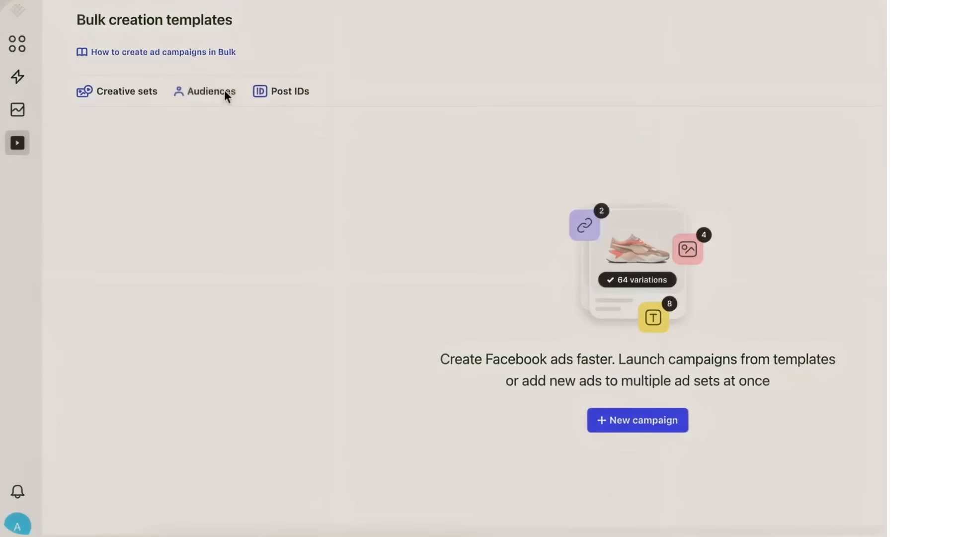
Step: Start a new custom audience titled 'My custom audience'
left_click(225, 91)
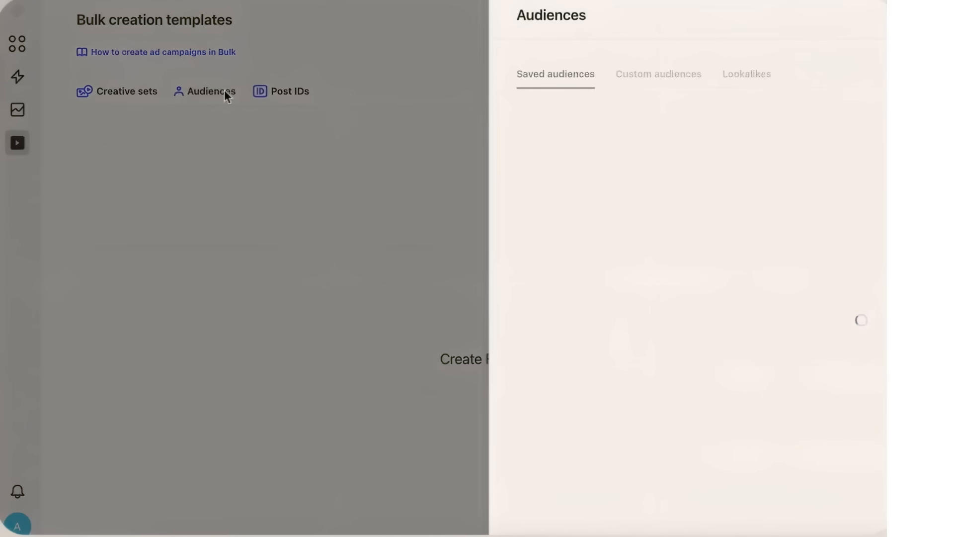
left_click(527, 75)
left_click(545, 350)
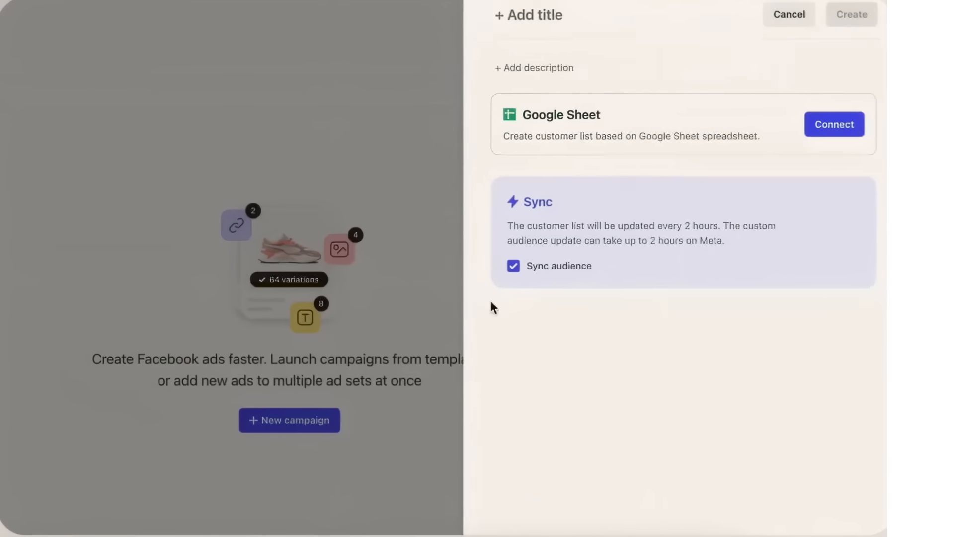
left_click(571, 24)
type("My custom audience")
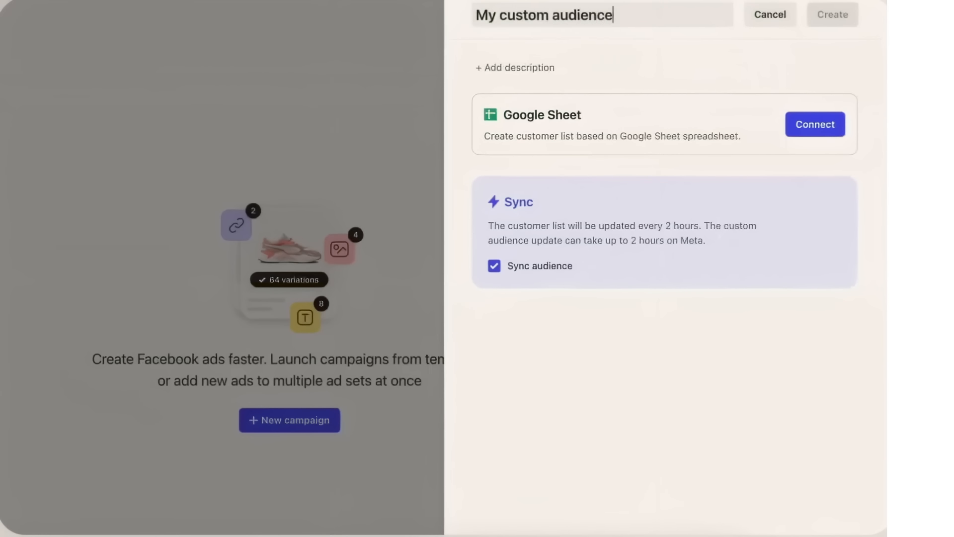
Step: Connect the Google Sheet customer list via its shareable link and create the audience
left_click(788, 133)
left_click(215, 294)
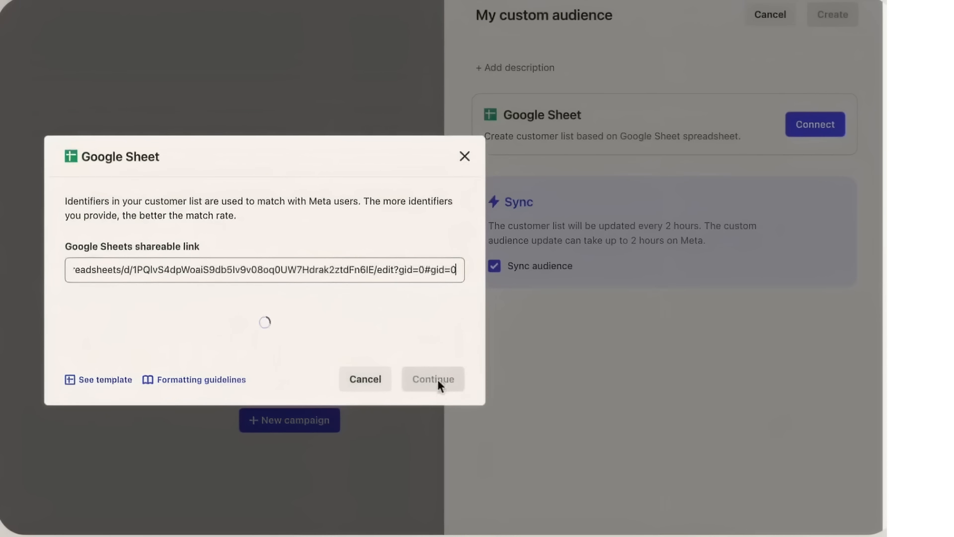
left_click(431, 353)
left_click(435, 436)
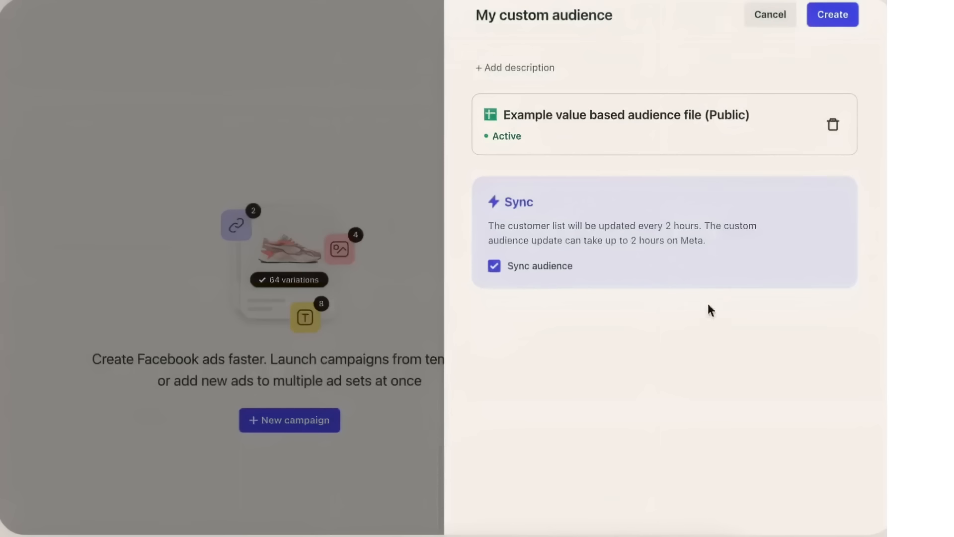
left_click(823, 22)
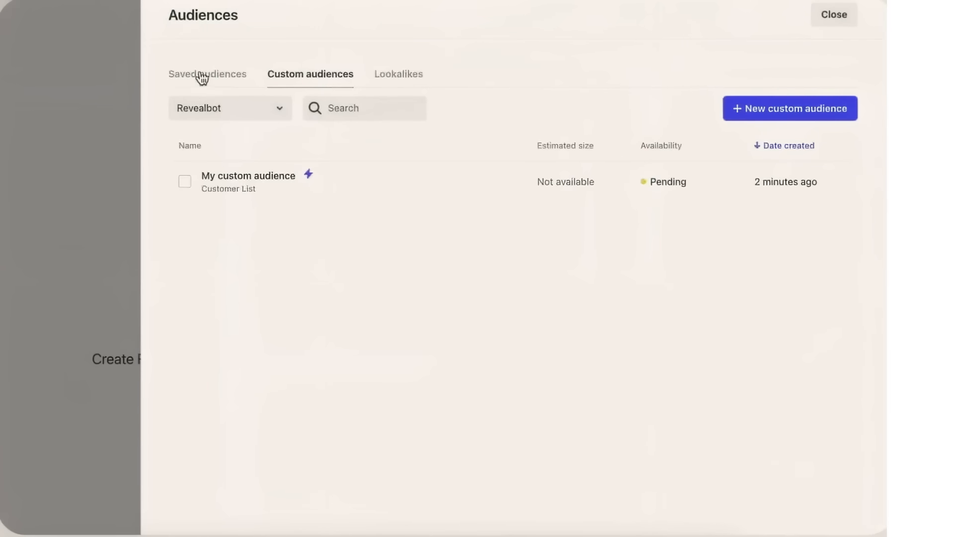
Step: Start a new saved audience that includes My custom audience
left_click(201, 74)
left_click(480, 307)
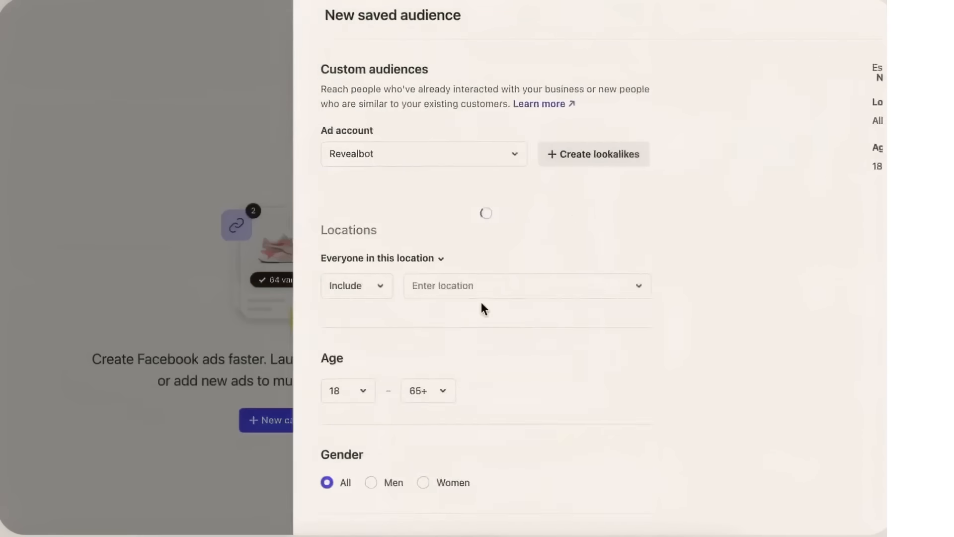
left_click(292, 263)
left_click(347, 298)
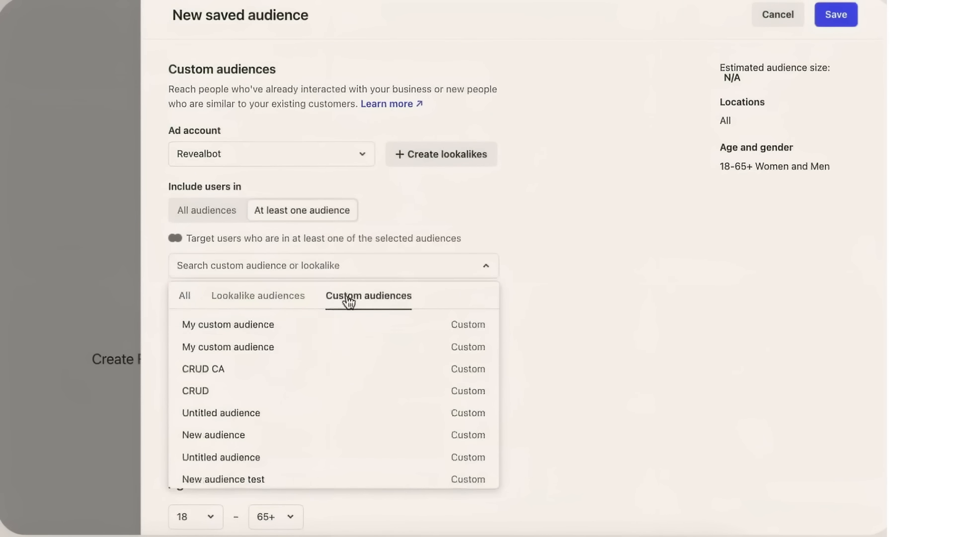
left_click(314, 326)
left_click(569, 230)
Step: Add Spain as the target location and save the audience
scroll(446, 256, "down", 5)
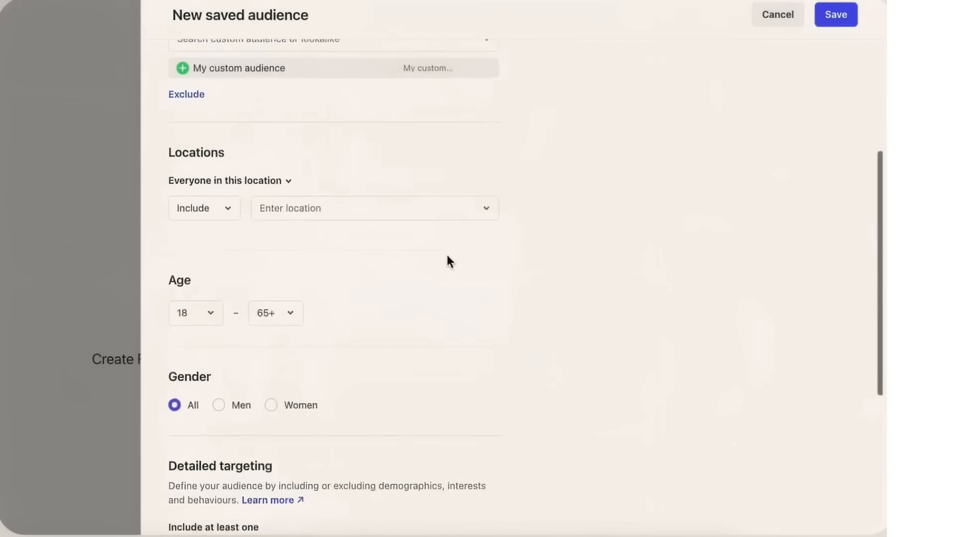
left_click(430, 209)
type("Spain")
key("Return")
scroll(651, 264, "down", 5)
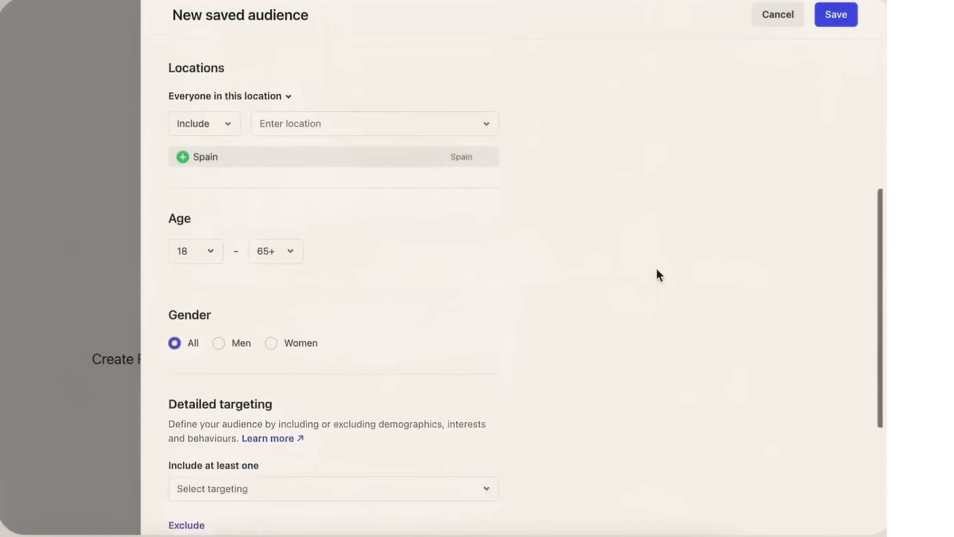
left_click(836, 21)
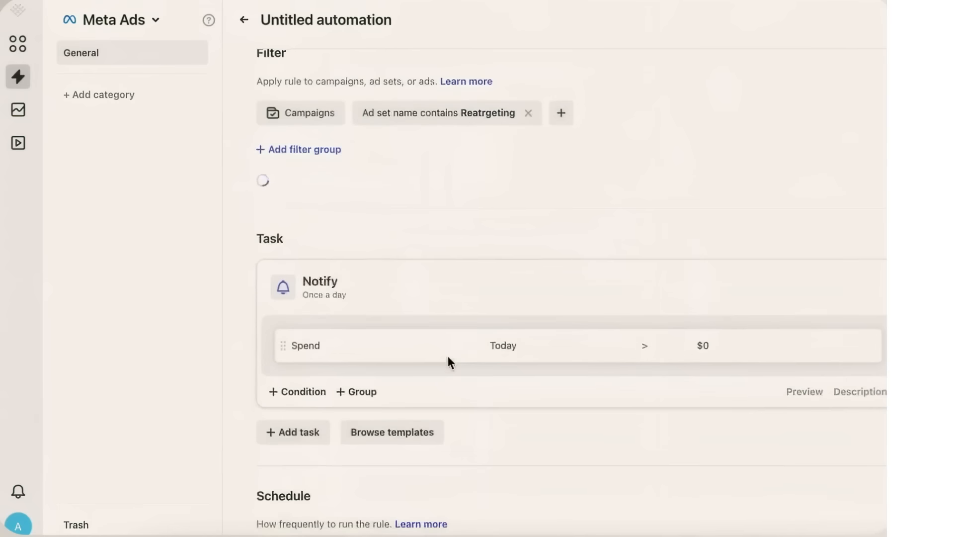
Step: Change the automation's Notify task to Increase budget and save it
left_click(342, 292)
left_click(408, 292)
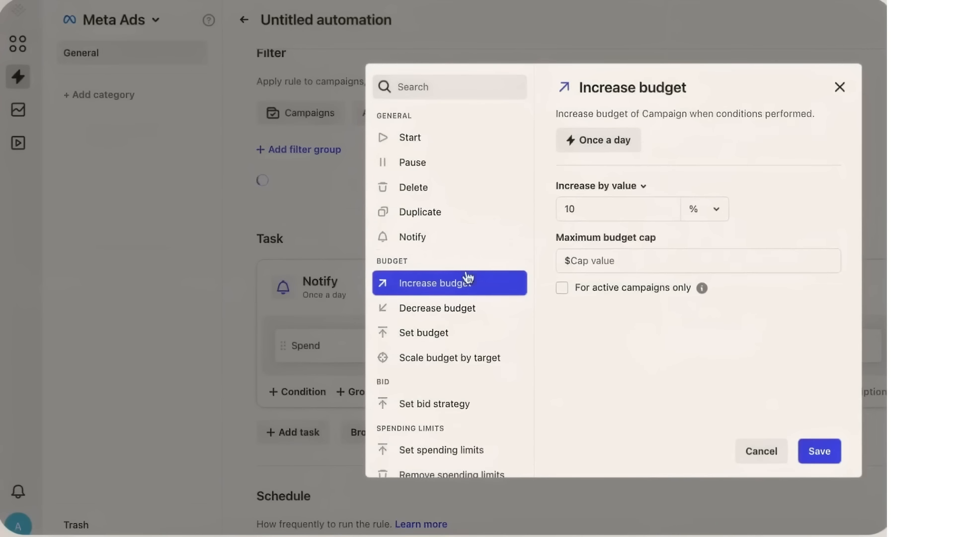
left_click(828, 452)
Step: Make the condition Website purchase ROAS above 3
left_click(408, 353)
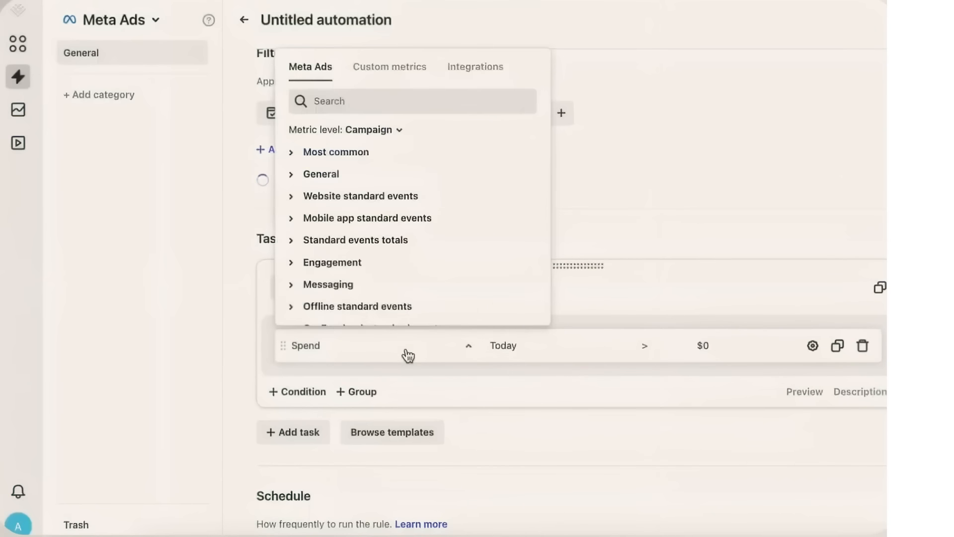
type("Webs")
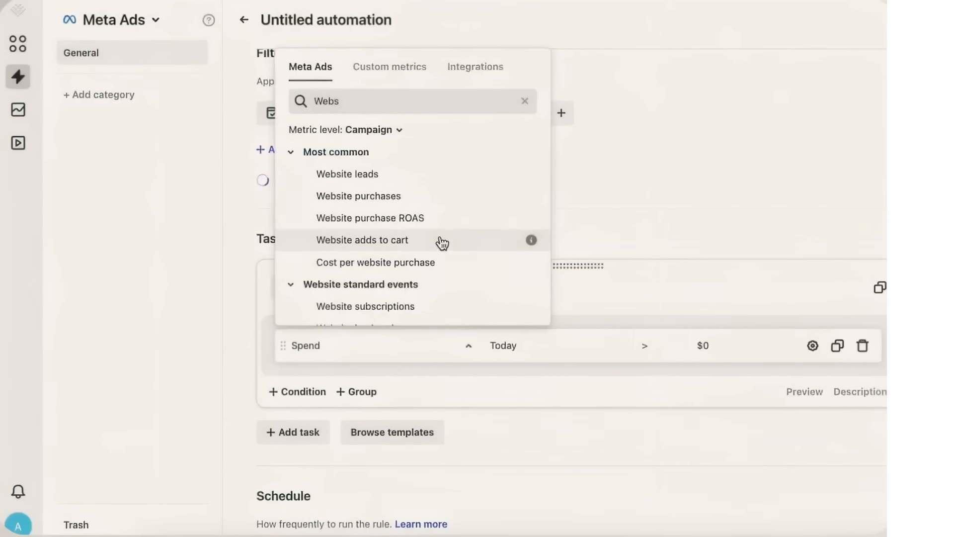
left_click(438, 219)
key("BackSpace")
type("3")
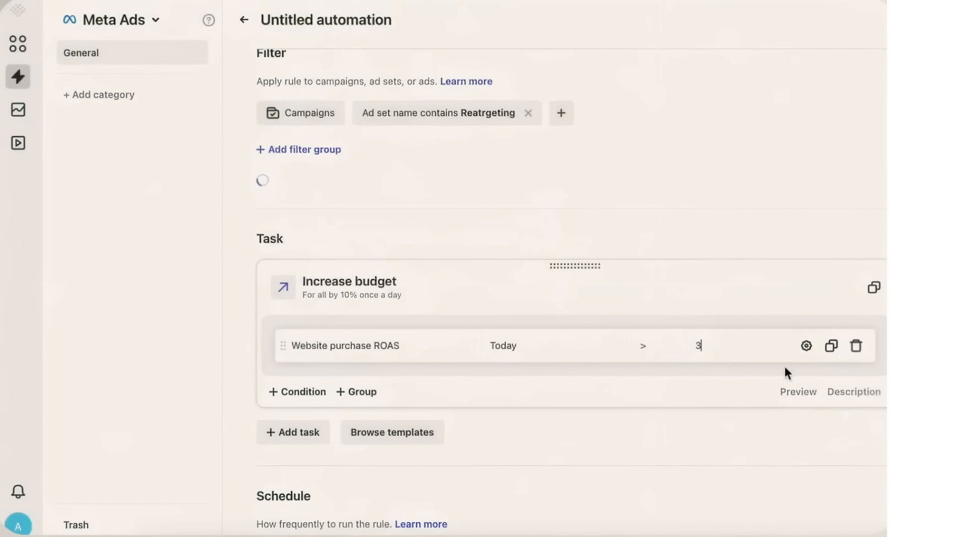
scroll(571, 298, "down", 3)
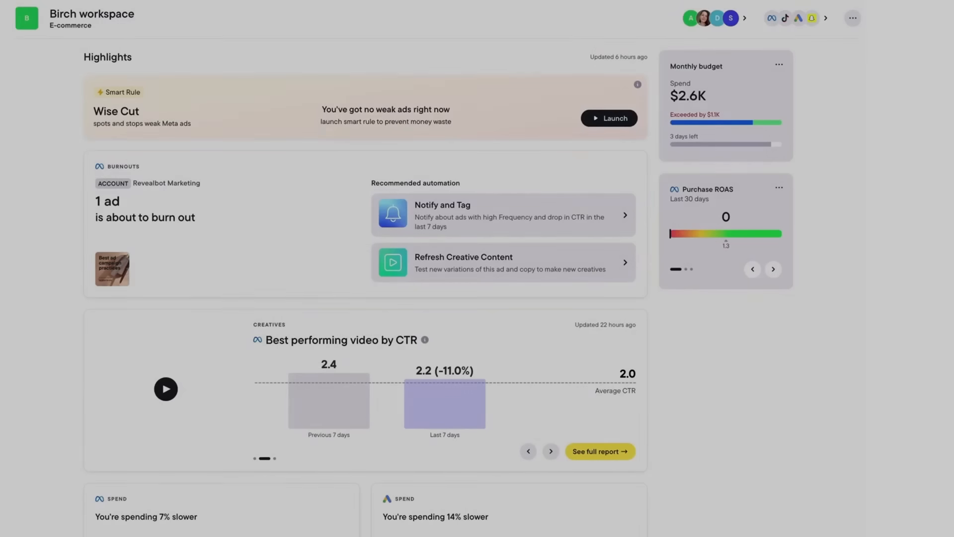
Step: Create a Top Audiences report named 'New report' on the Revealbot Marketing ad account
left_click(35, 136)
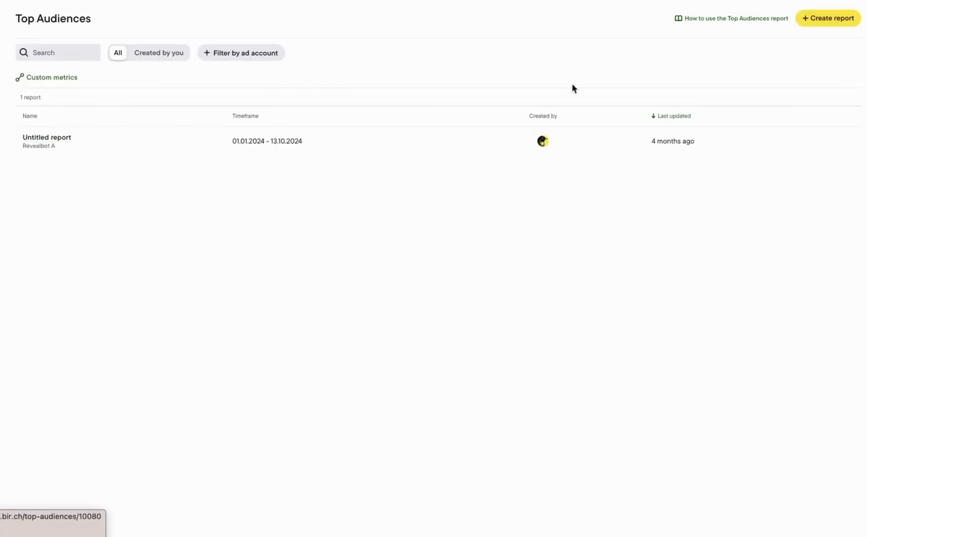
left_click(827, 18)
double_click(615, 15)
type("New")
left_click(646, 112)
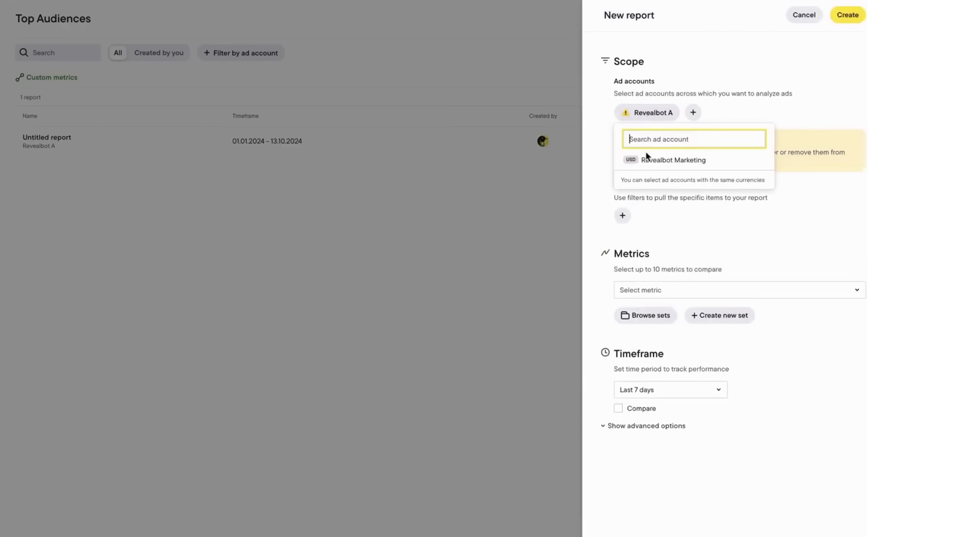
left_click(647, 159)
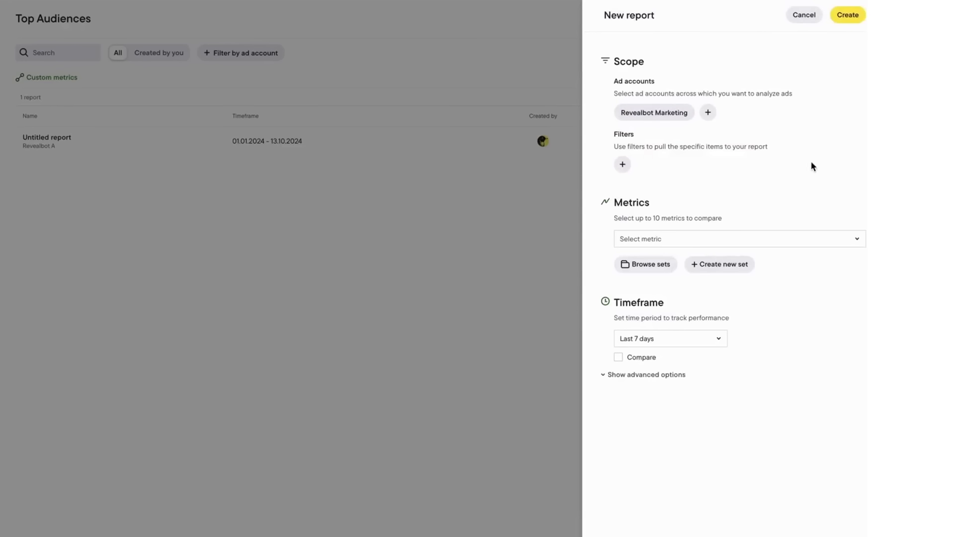
Step: Add ad set name filters containing 'feed' and 'US'
left_click(623, 164)
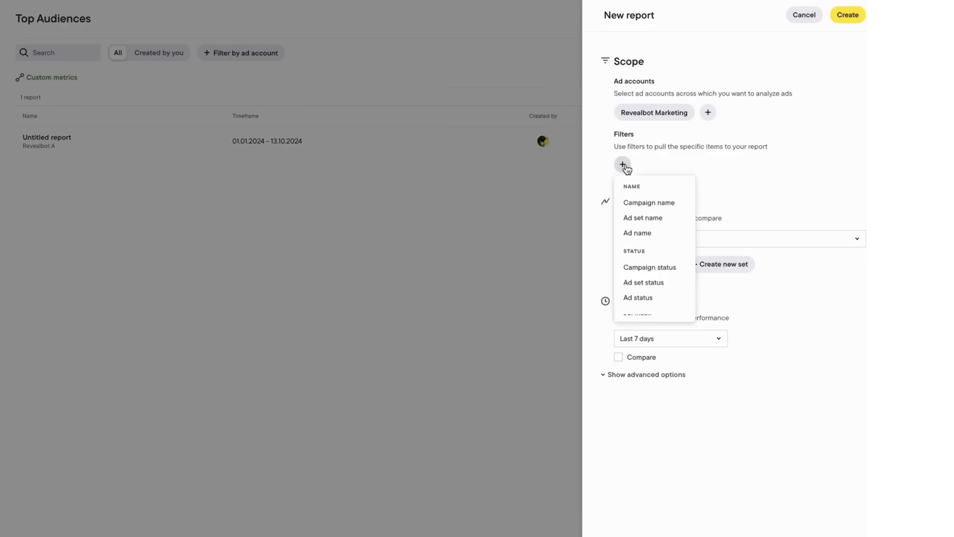
left_click(662, 218)
type("feed")
left_click(685, 257)
left_click(738, 165)
left_click(746, 221)
type("US")
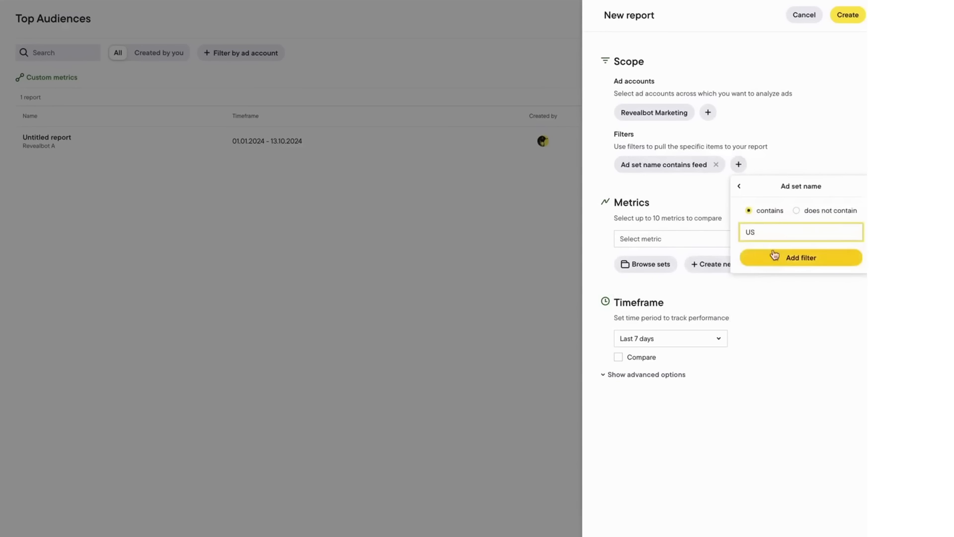
left_click(775, 256)
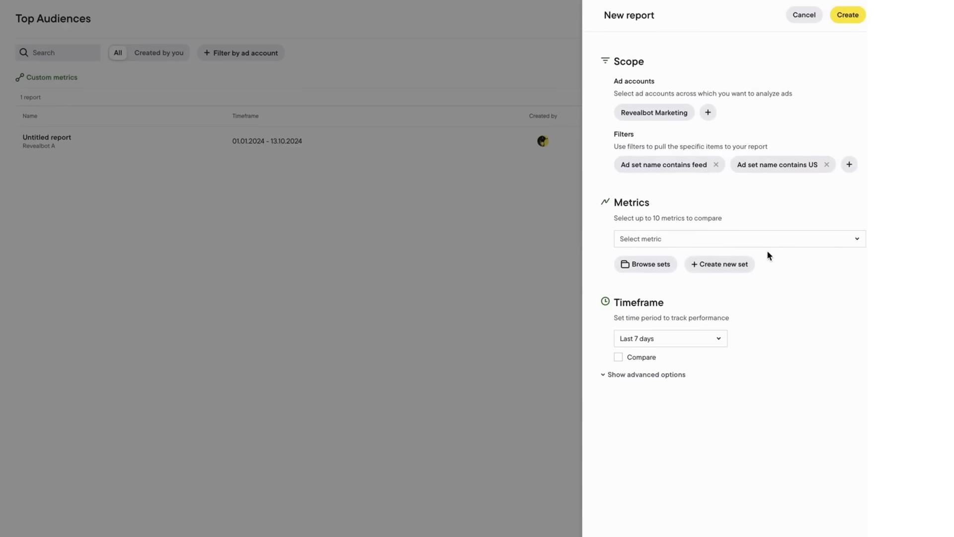
Step: Add Spend to the report's metrics and browse the custom metrics
left_click(768, 243)
type("Spend")
left_click(665, 321)
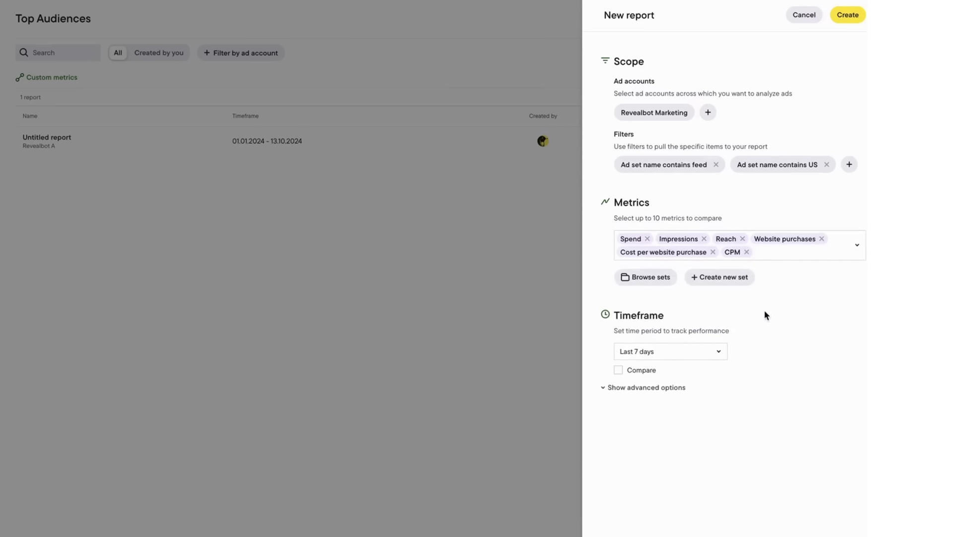
left_click(784, 257)
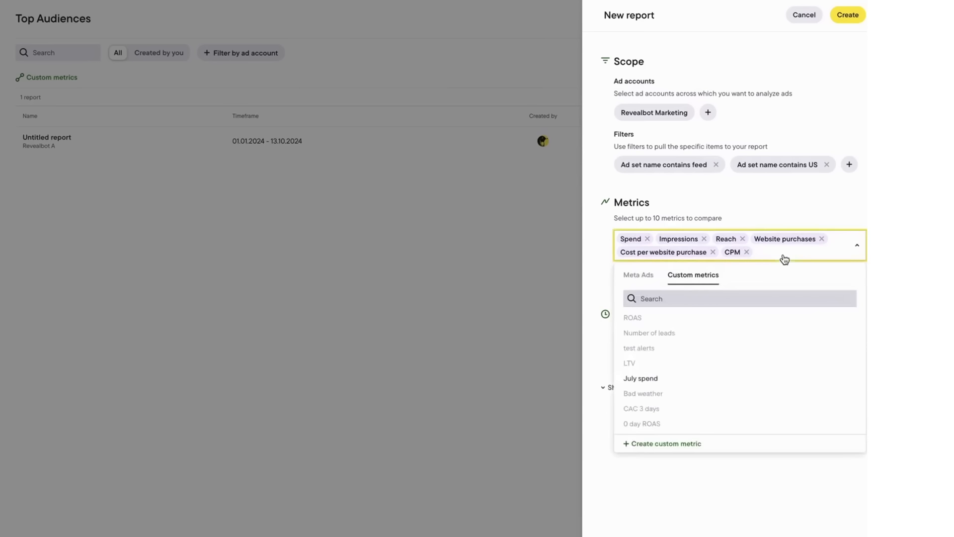
Step: Try Custom dates and period comparison for the timeframe, then set it back to Maximum
left_click(642, 445)
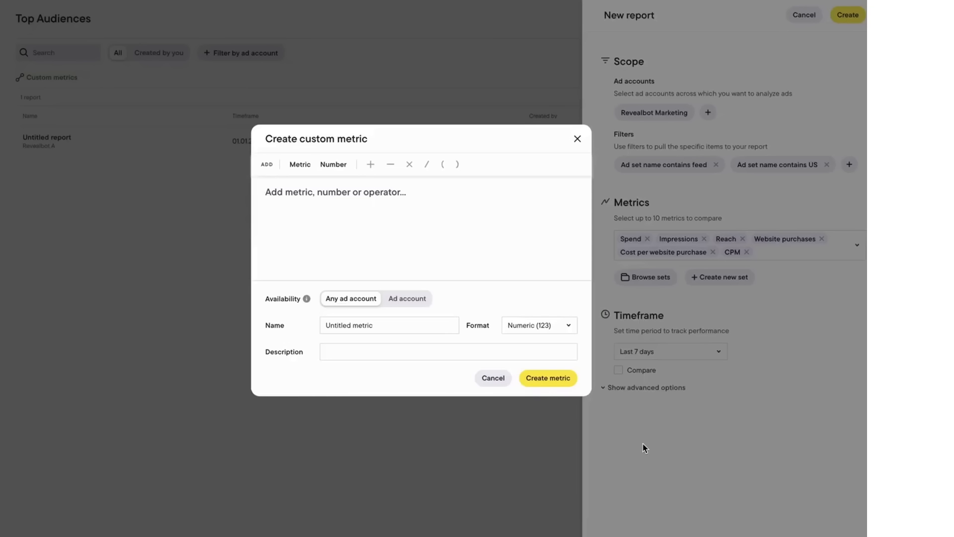
left_click(577, 139)
left_click(718, 354)
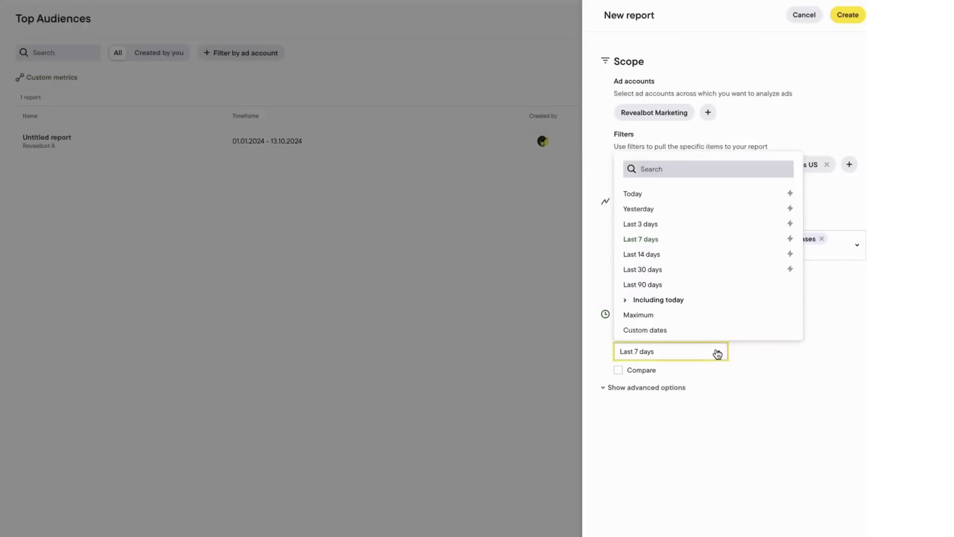
left_click(669, 320)
left_click(694, 359)
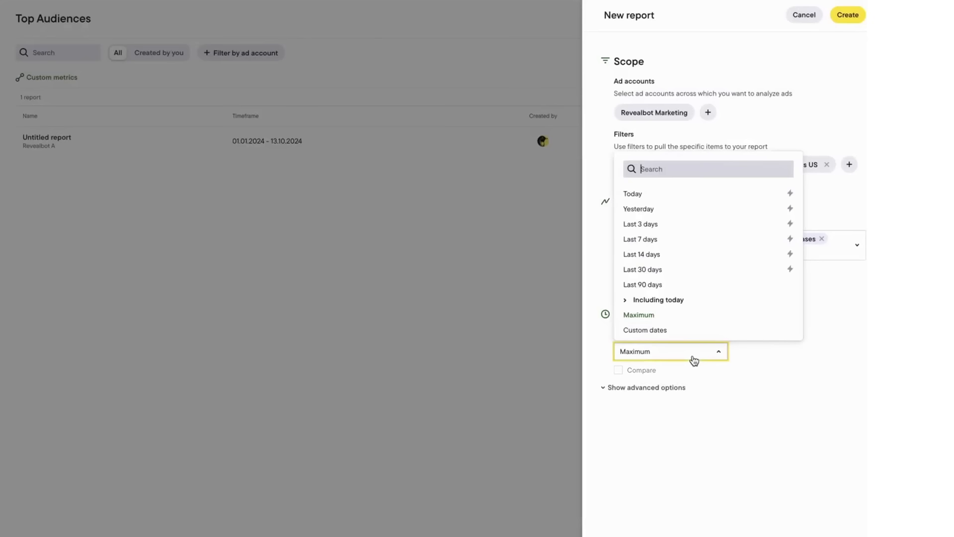
left_click(656, 331)
left_click(619, 371)
left_click(620, 371)
left_click(643, 354)
left_click(659, 315)
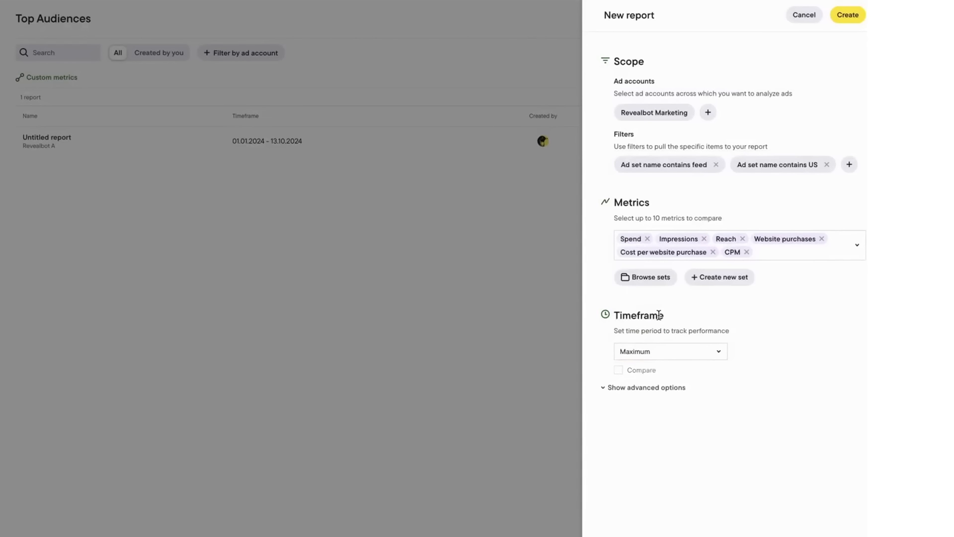
Step: Save the chosen metrics as a metric set named 'New set' and check the saved sets list
left_click(724, 277)
left_click(505, 237)
type("New set")
left_click(538, 342)
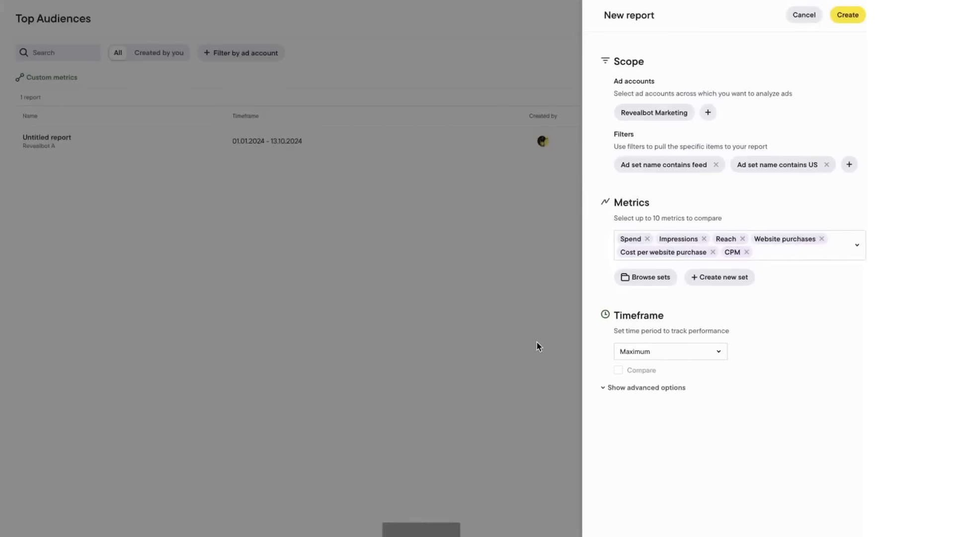
left_click(646, 284)
left_click(640, 323)
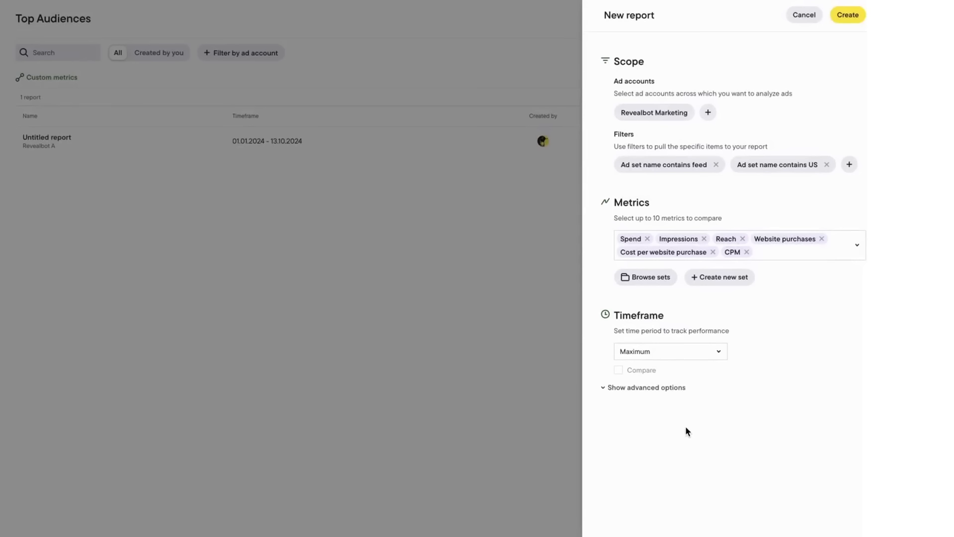
left_click(649, 388)
scroll(816, 380, "down", 2)
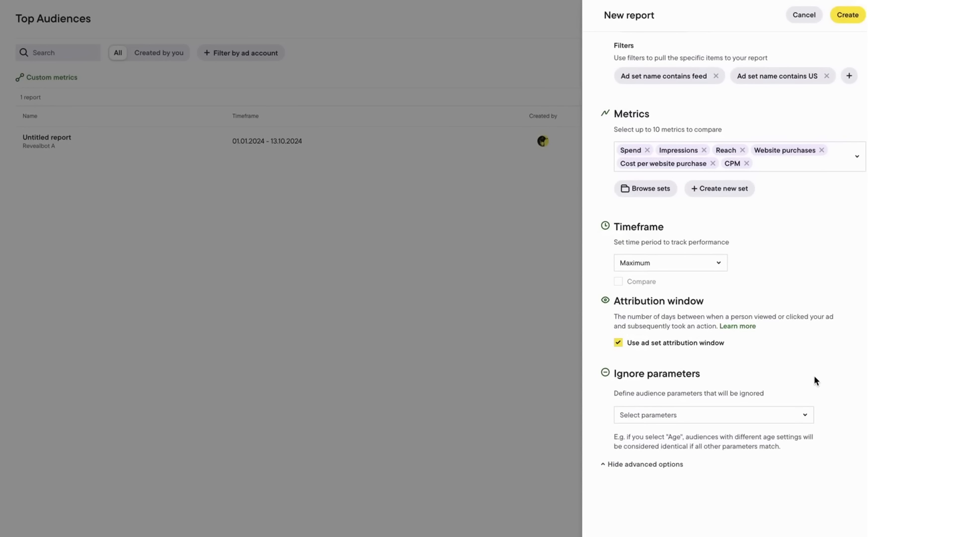
Step: Add and then remove Age as an ignored parameter, then create the Top Audiences report
left_click(717, 415)
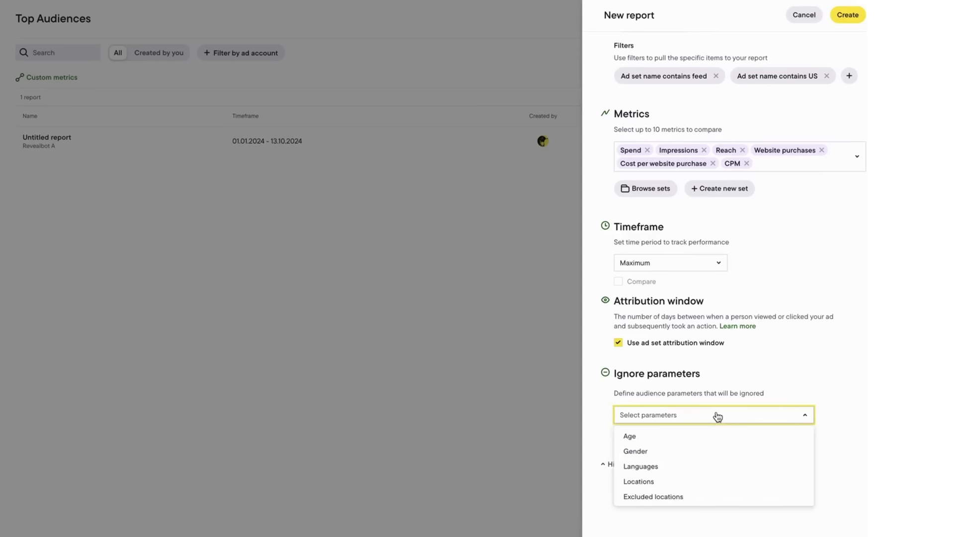
left_click(640, 435)
left_click(829, 385)
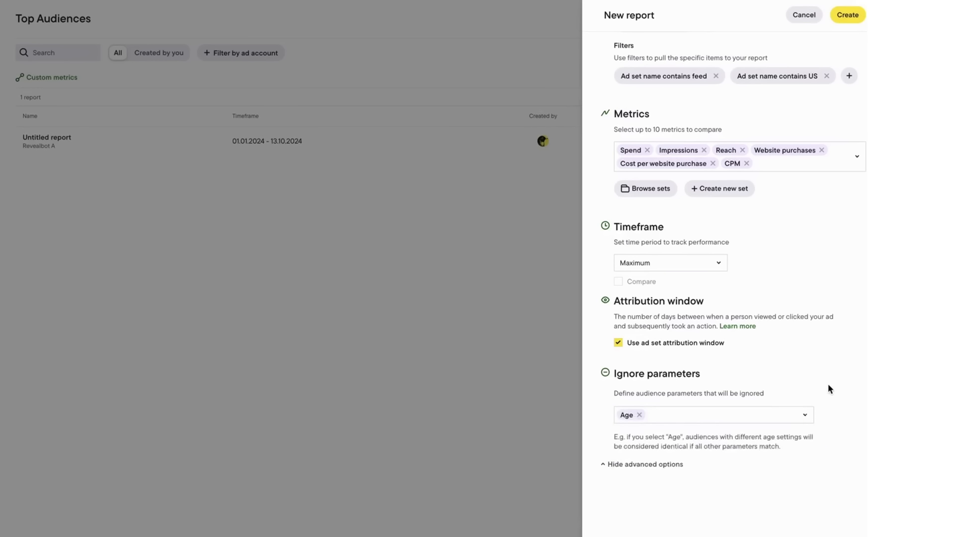
left_click(640, 415)
scroll(644, 417, "up", 2)
left_click(848, 15)
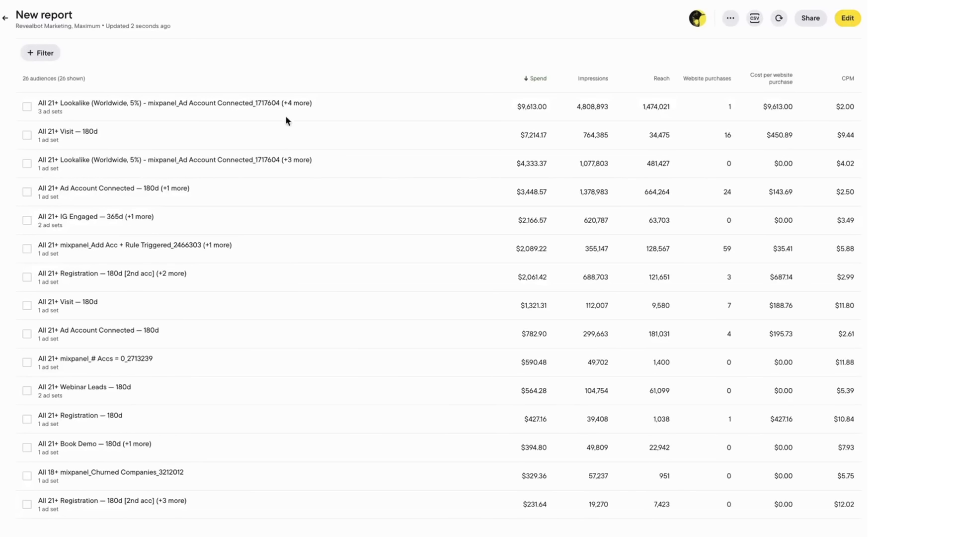
Step: Inspect the top-spending audience's three ad sets, then close its details
left_click(273, 103)
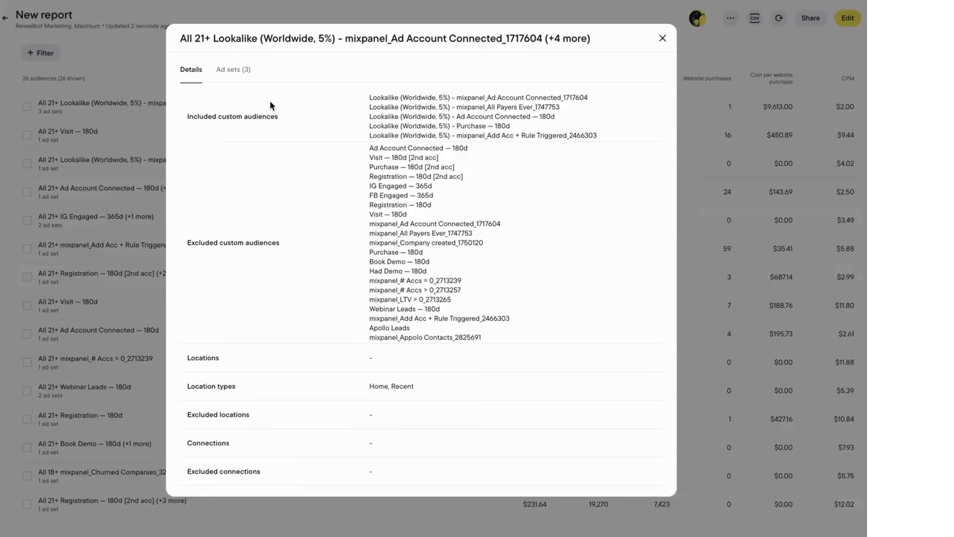
left_click(233, 74)
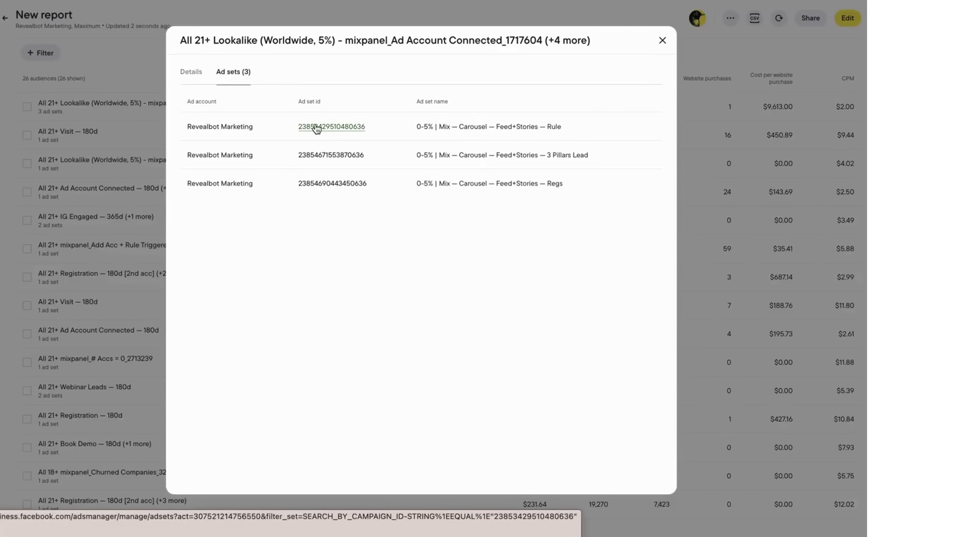
left_click(663, 41)
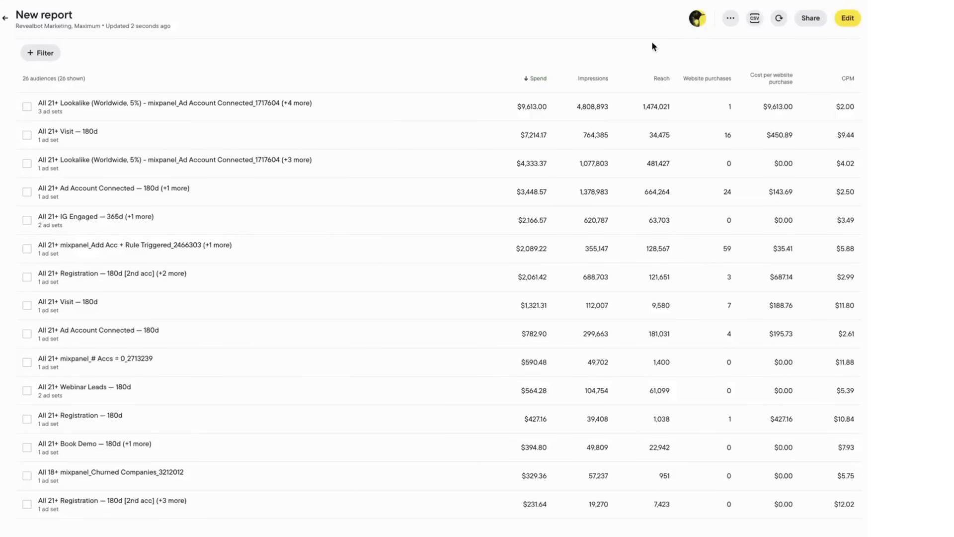
Step: Filter the audiences to Website purchases > 0 and Spend > $1,000, sorted by spend
left_click(50, 54)
left_click(56, 80)
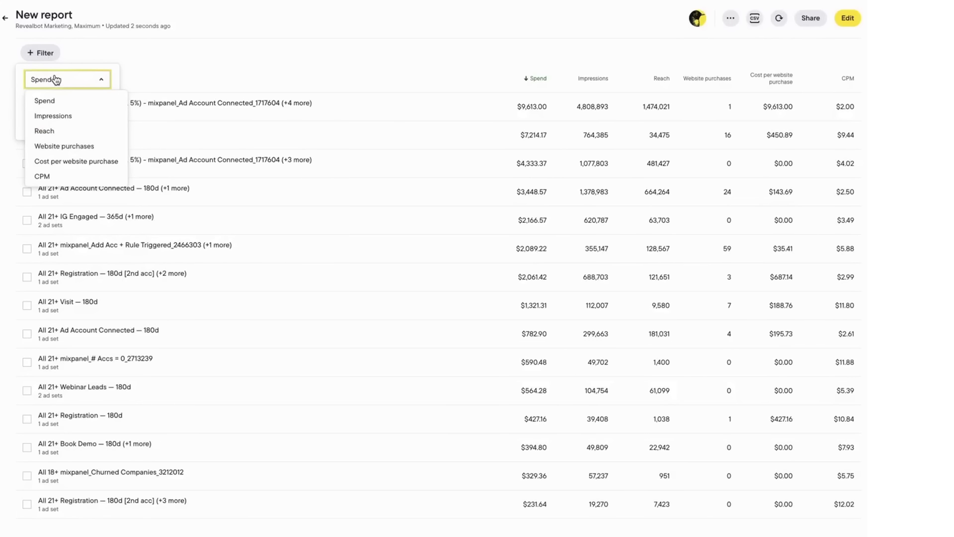
left_click(64, 146)
left_click(65, 127)
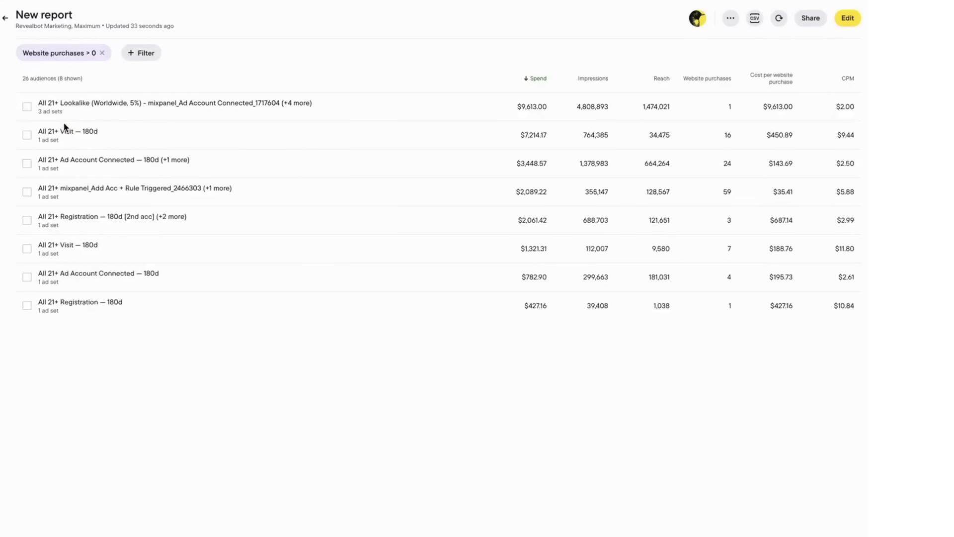
left_click(149, 55)
left_click(191, 102)
type("1000")
left_click(154, 124)
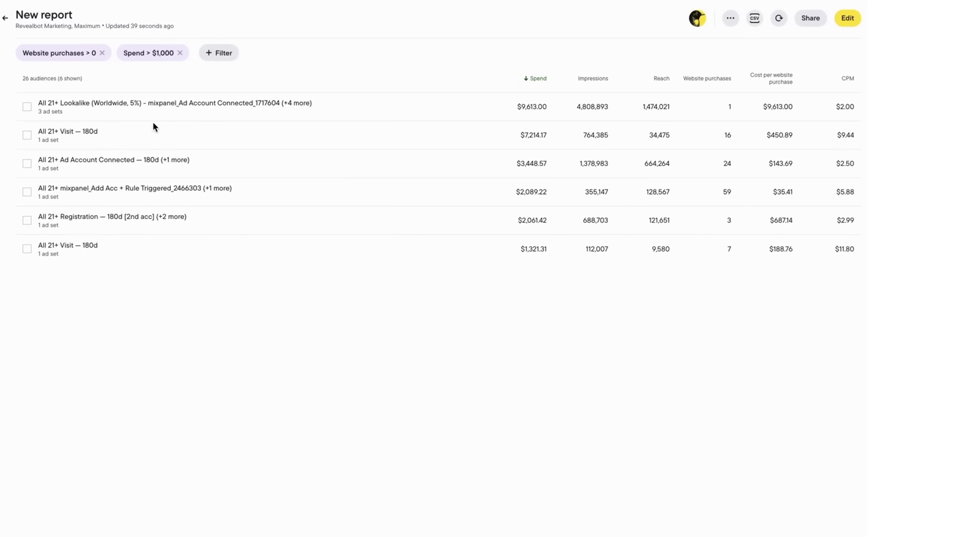
left_click(536, 79)
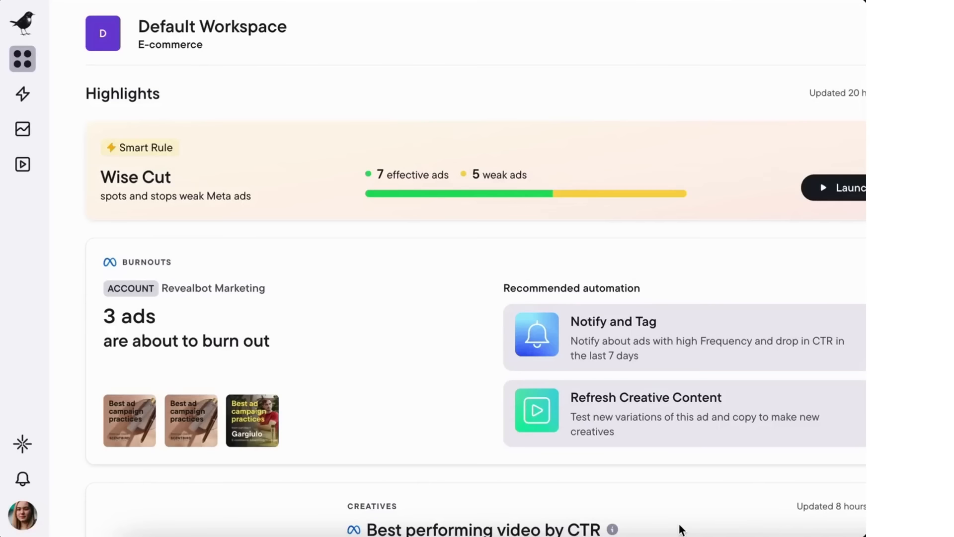
left_click(20, 95)
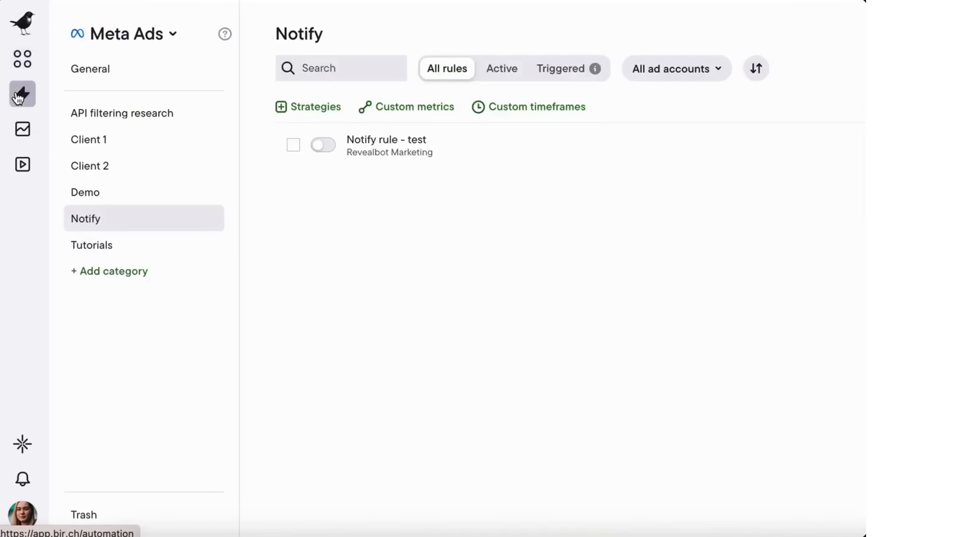
Step: Keep Meta Ads as the platform and open the logs for 'Notify rule - test'
left_click(149, 34)
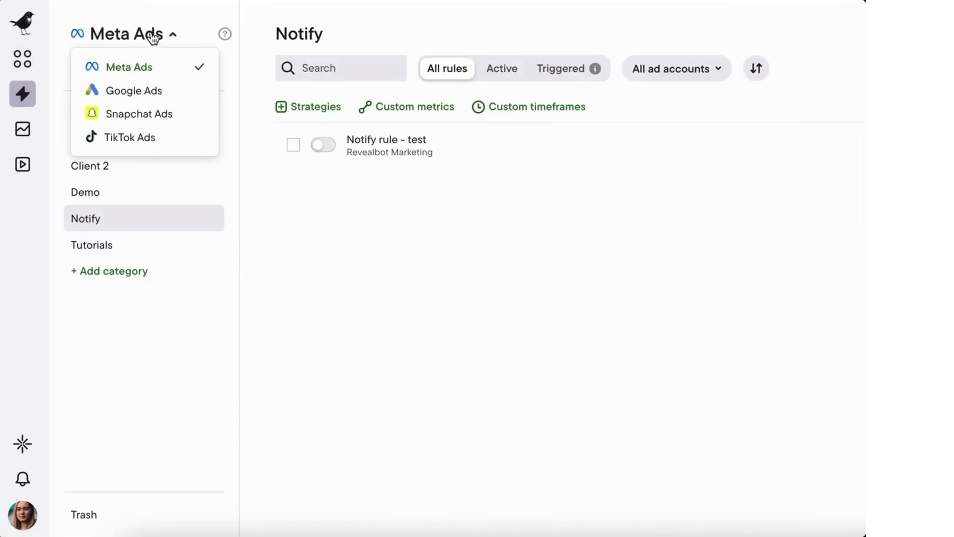
left_click(149, 74)
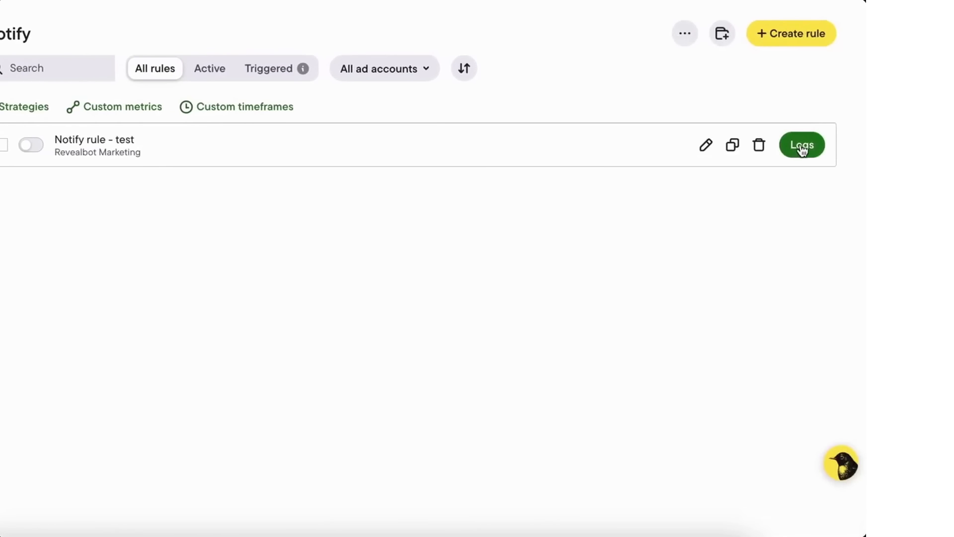
left_click(802, 147)
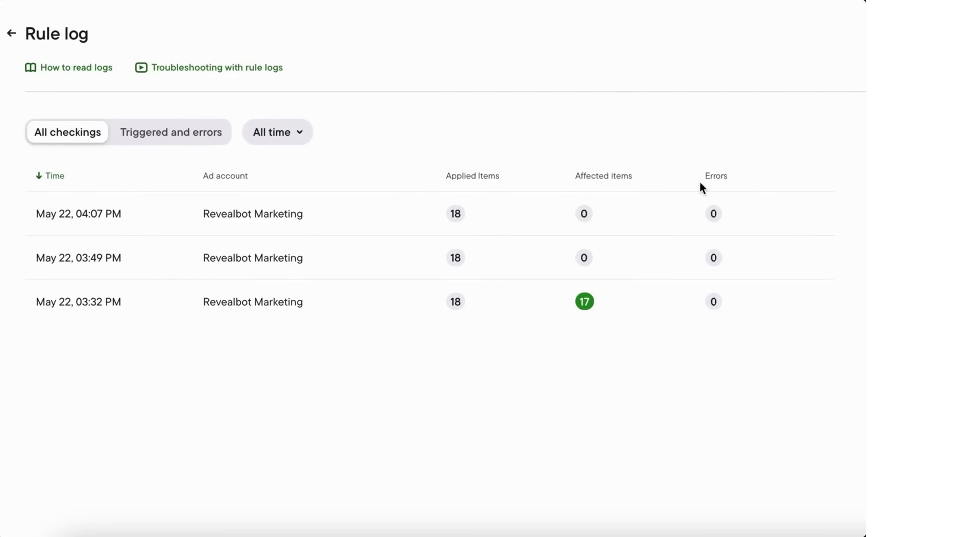
Step: Open the May 22, 03:32 PM check and show only triggered items and errors
left_click(83, 305)
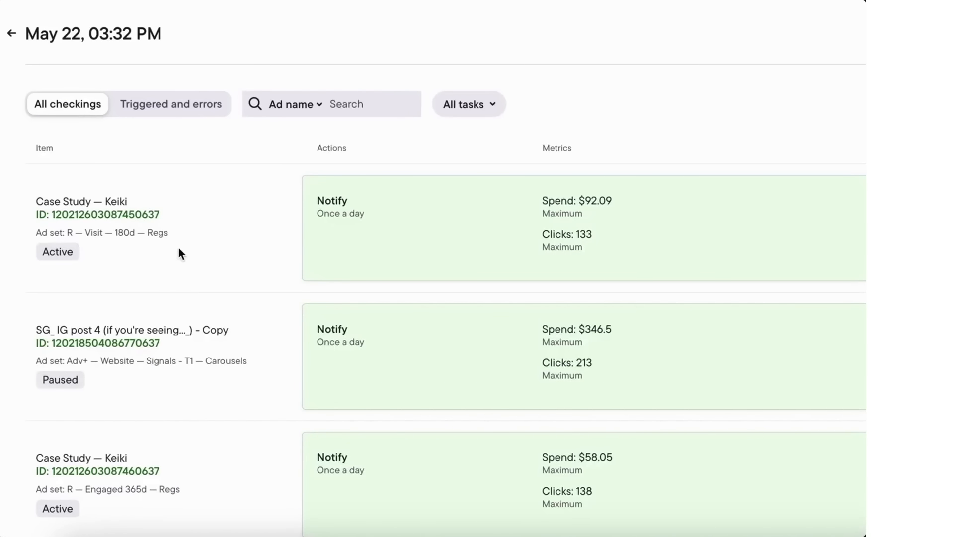
scroll(620, 259, "right", 5)
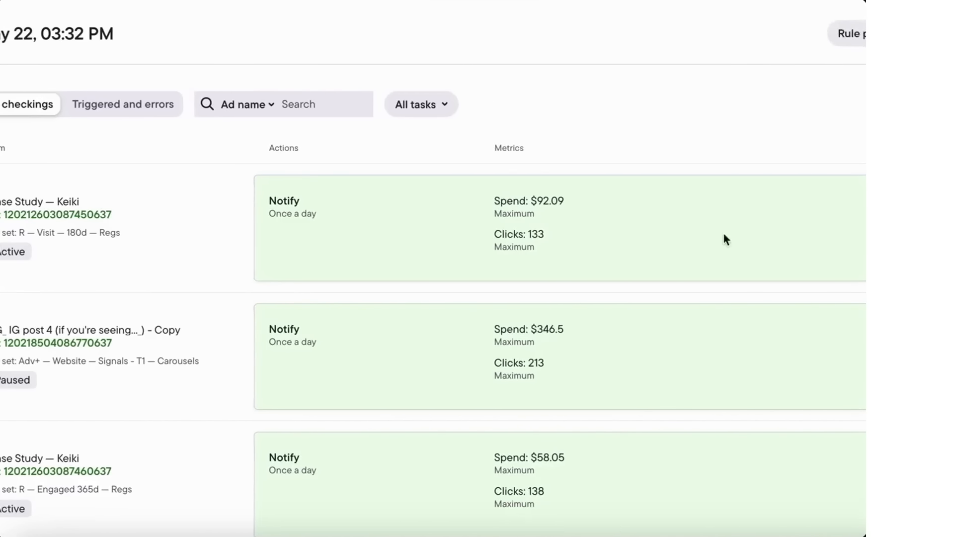
scroll(788, 300, "down", 15)
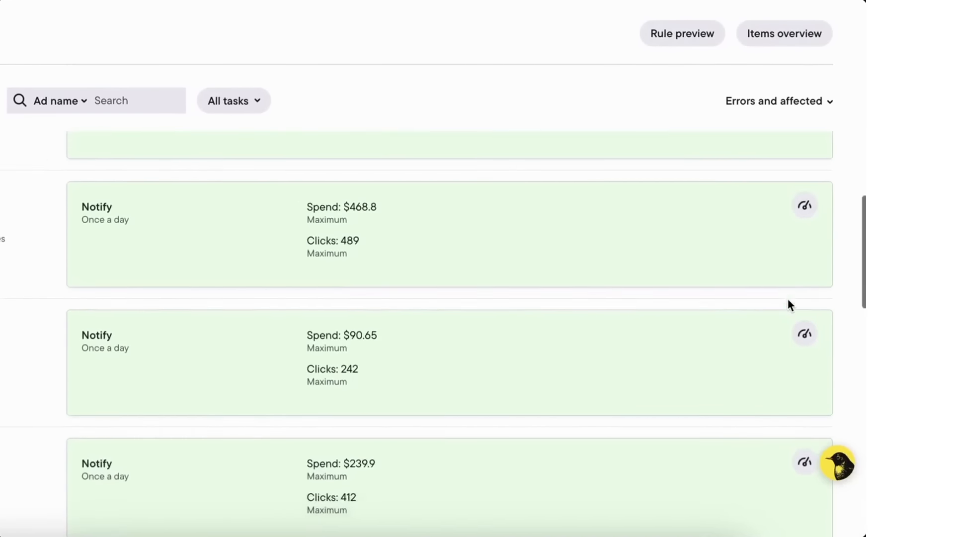
mouse_move(810, 414)
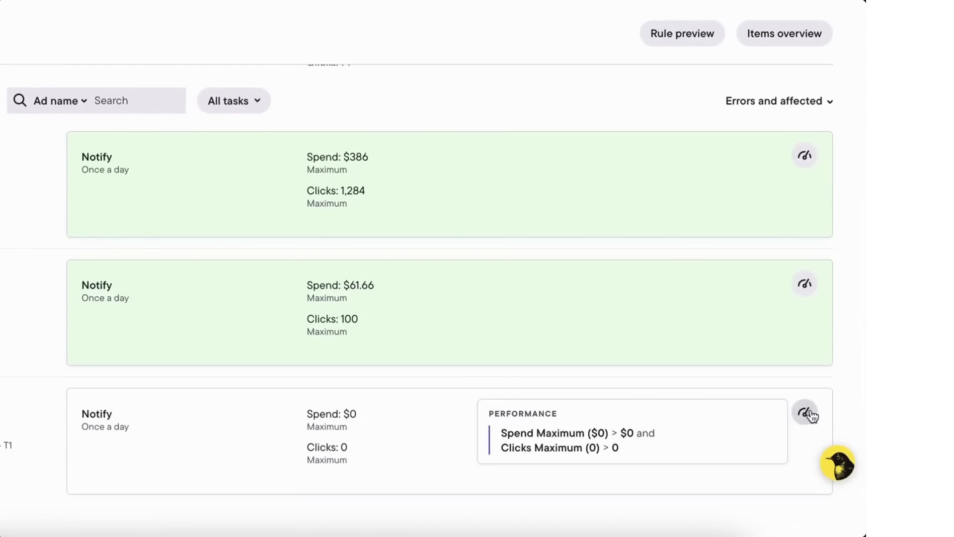
scroll(811, 415, "up", 15)
scroll(66, 179, "left", 5)
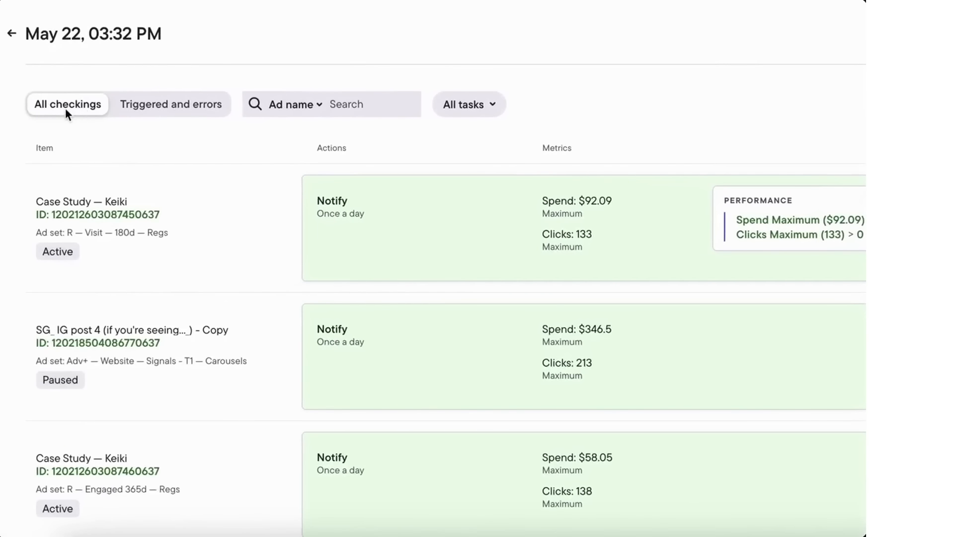
left_click(194, 106)
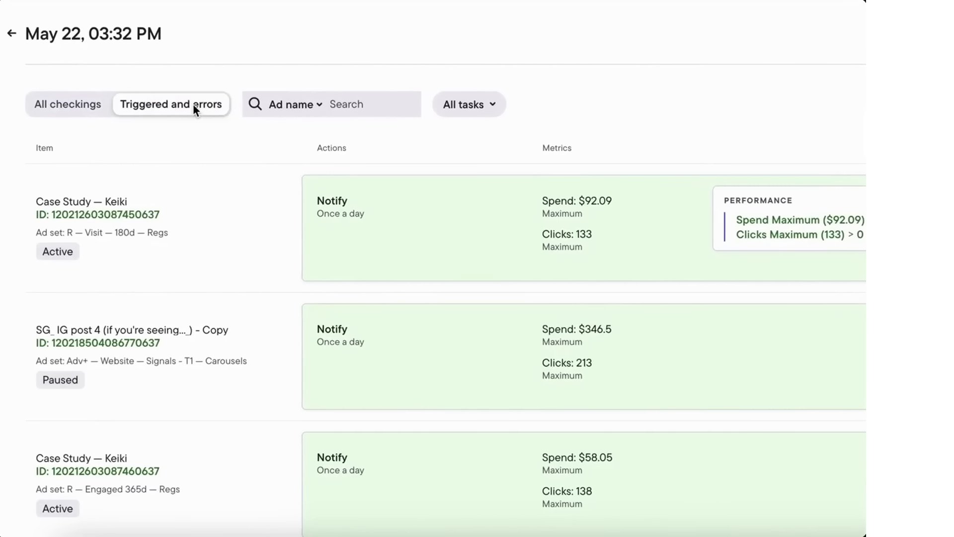
Step: Keep search by ad name, sort checked ads by Parent, and select the FB Post ad's ID
left_click(319, 105)
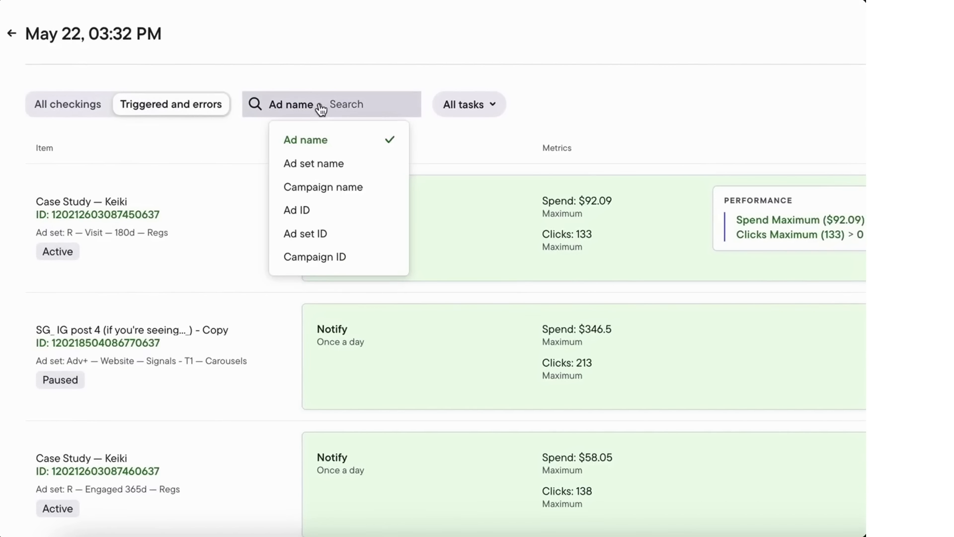
left_click(487, 106)
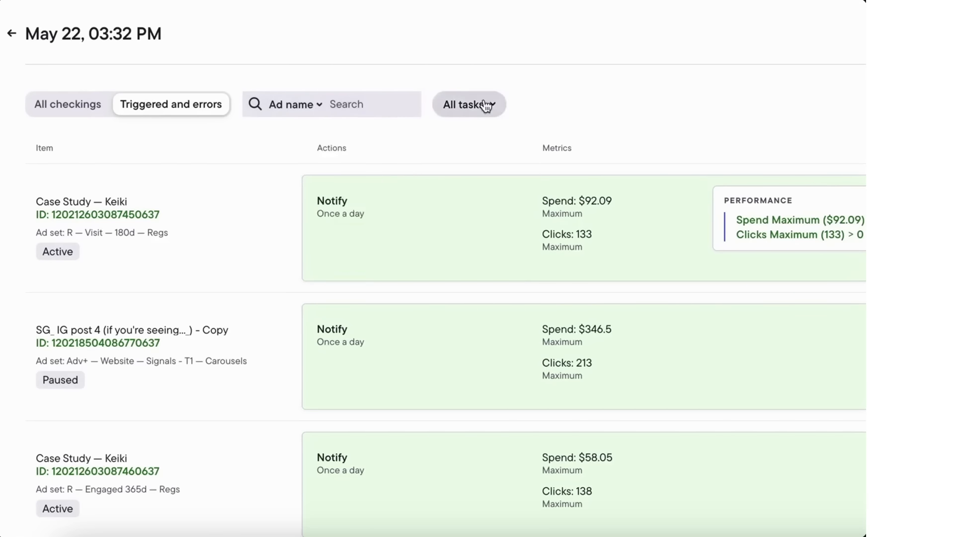
left_click(486, 106)
left_click(728, 120)
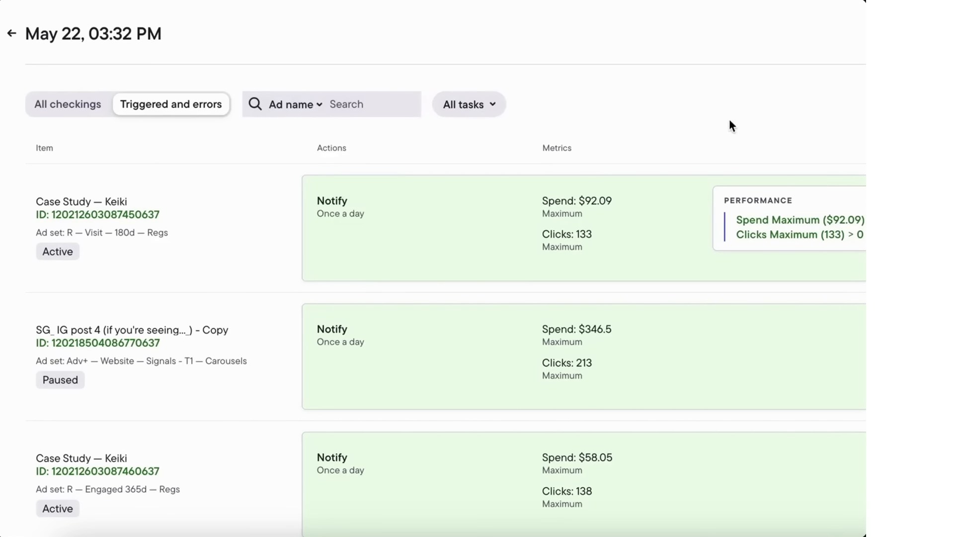
scroll(729, 119, "right", 5)
left_click(822, 106)
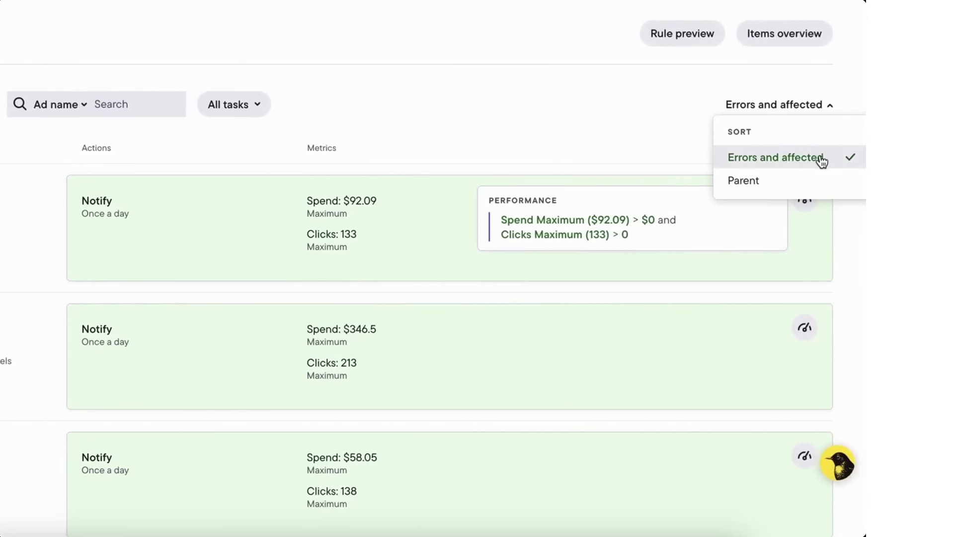
left_click(816, 179)
scroll(128, 195, "left", 5)
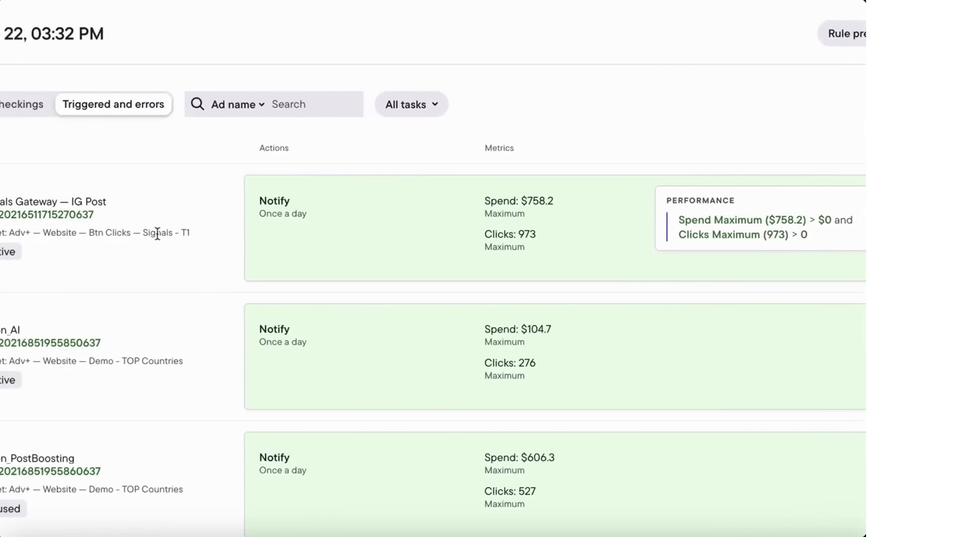
scroll(158, 233, "left", 2)
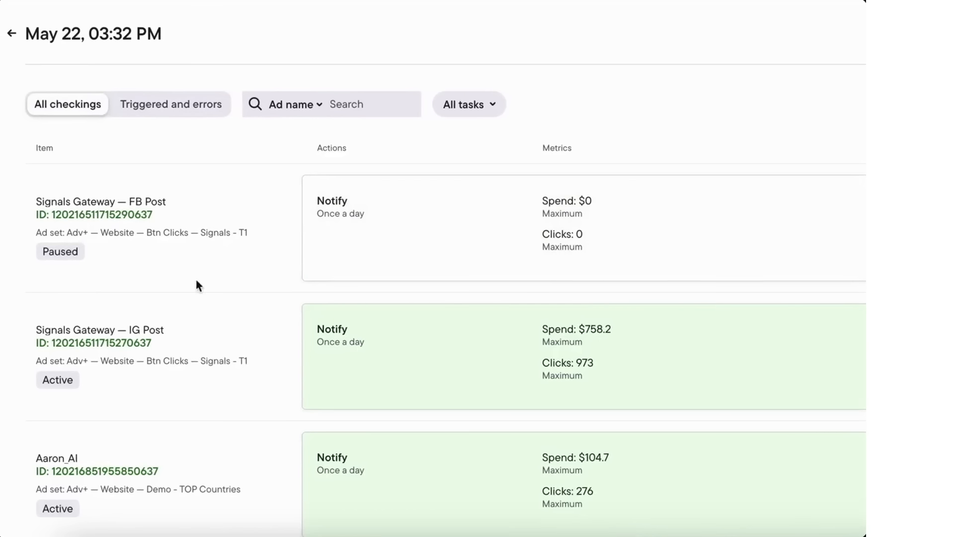
left_click_drag(162, 215, 53, 214)
key("ctrl+c")
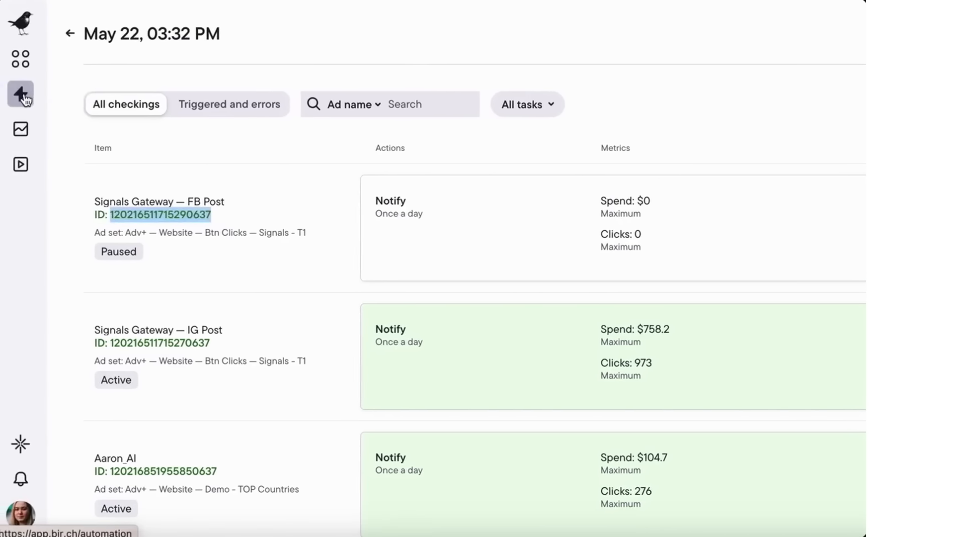
left_click(18, 34)
left_click(696, 33)
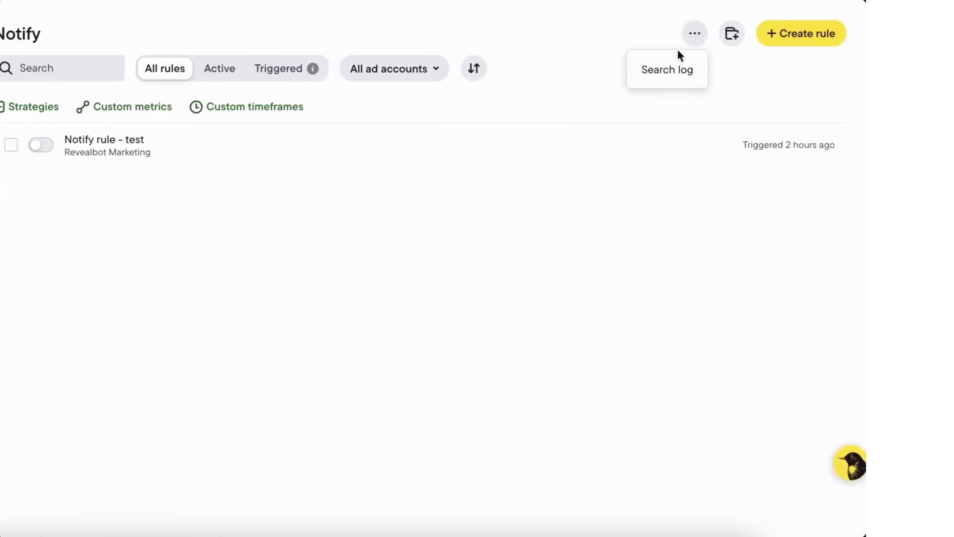
left_click(661, 71)
key("ctrl+v")
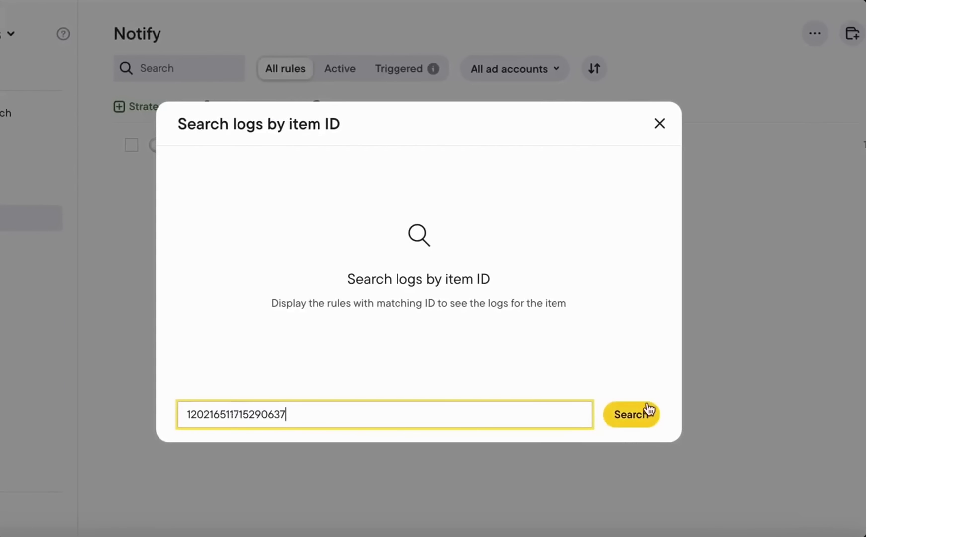
left_click(645, 415)
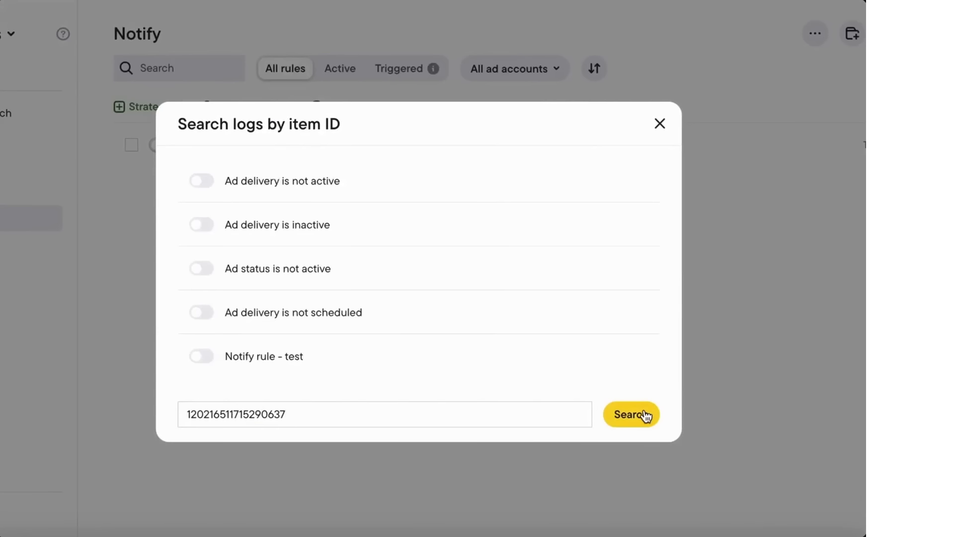
mouse_move(618, 239)
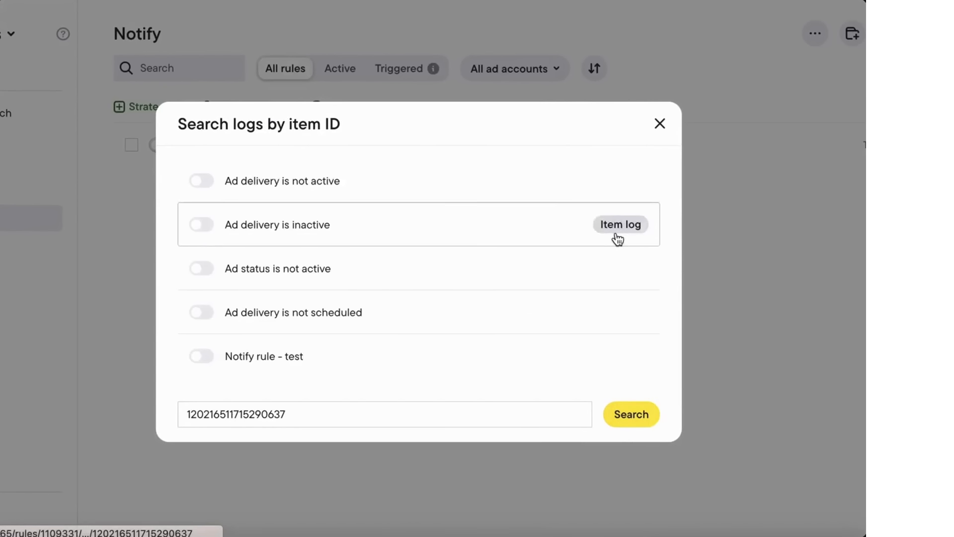
left_click(618, 357)
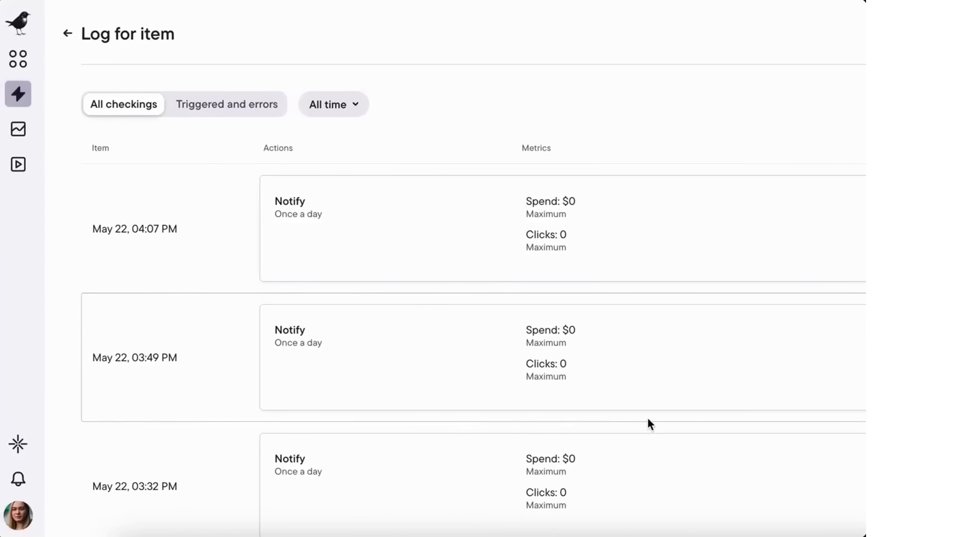
left_click(19, 480)
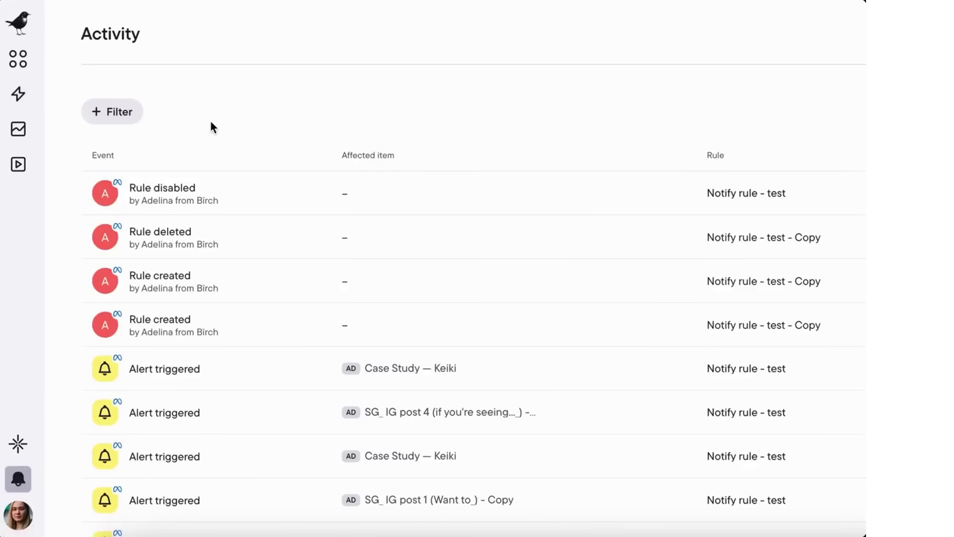
Step: Browse the Event type and Action type filter options for the Activity feed
left_click(111, 123)
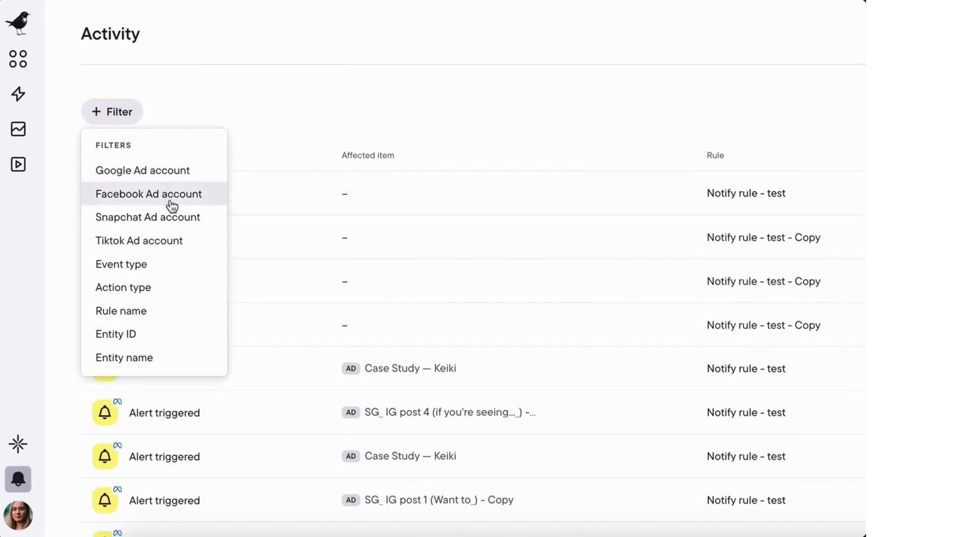
left_click(172, 263)
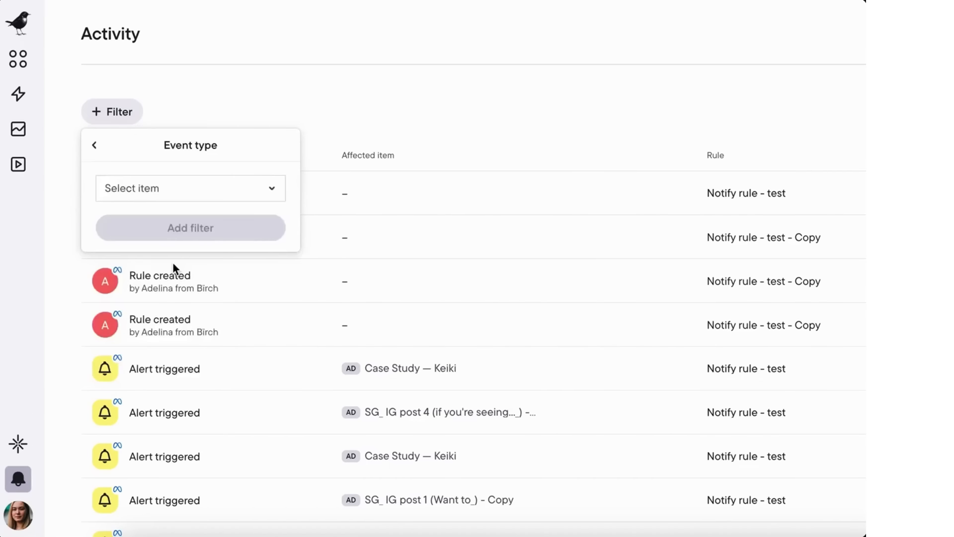
left_click(157, 194)
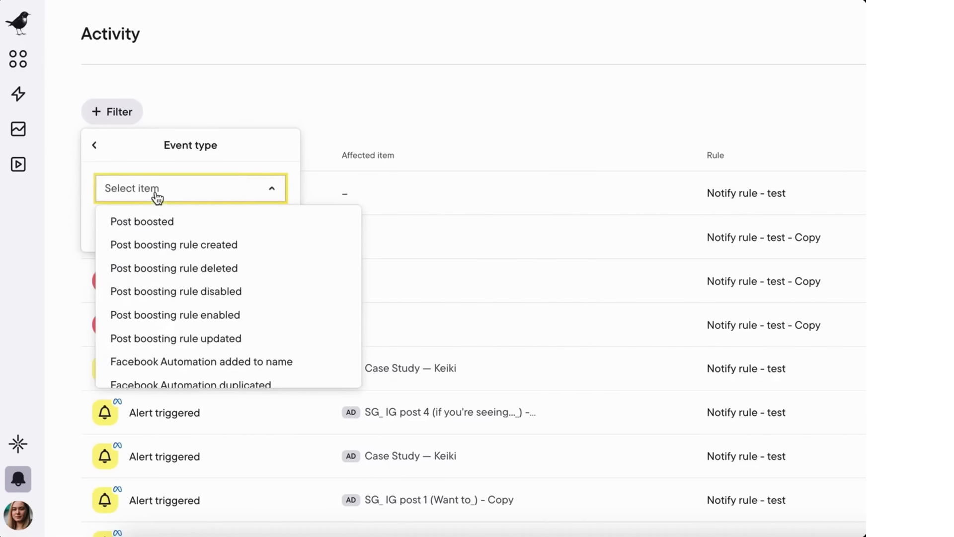
left_click(94, 145)
left_click(146, 291)
left_click(182, 198)
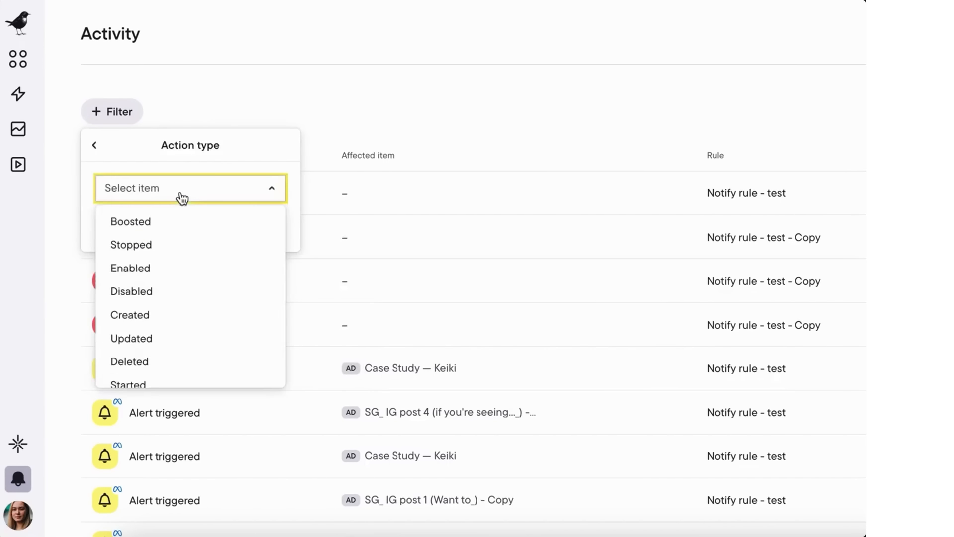
left_click(96, 147)
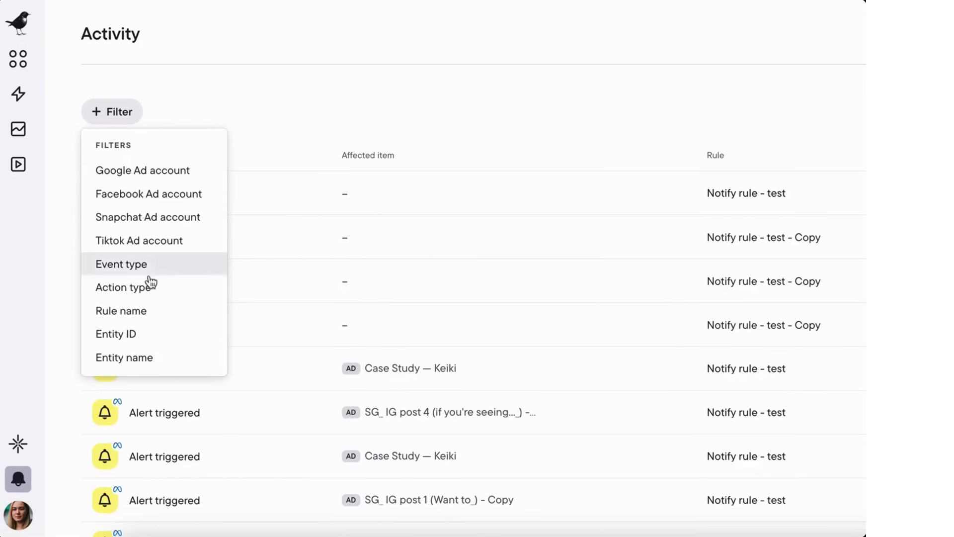
left_click(170, 341)
key("ctrl+v")
left_click(249, 228)
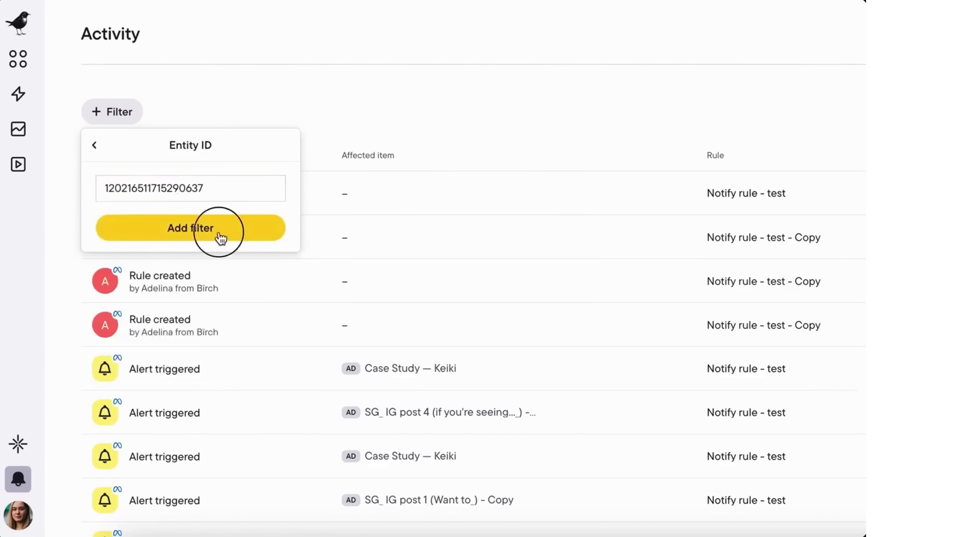
left_click(218, 233)
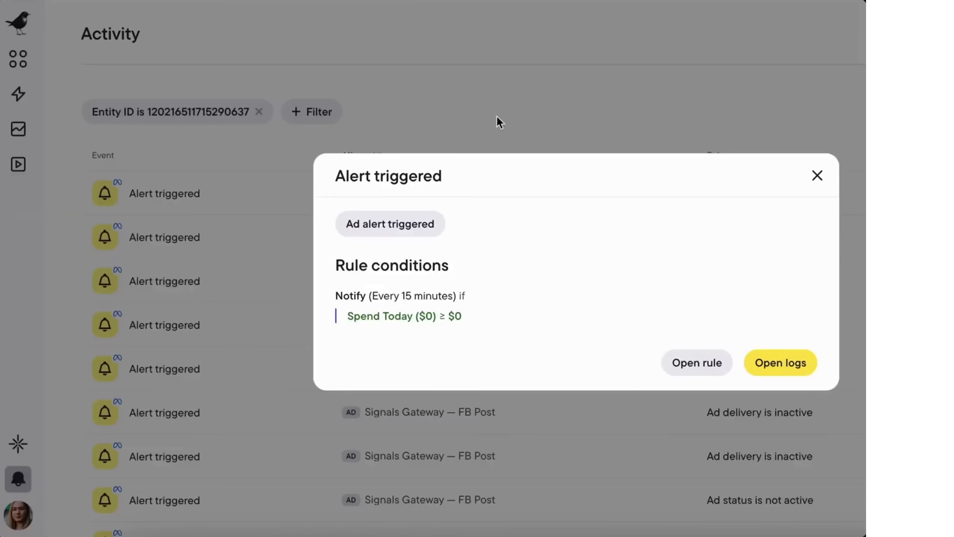
left_click(525, 105)
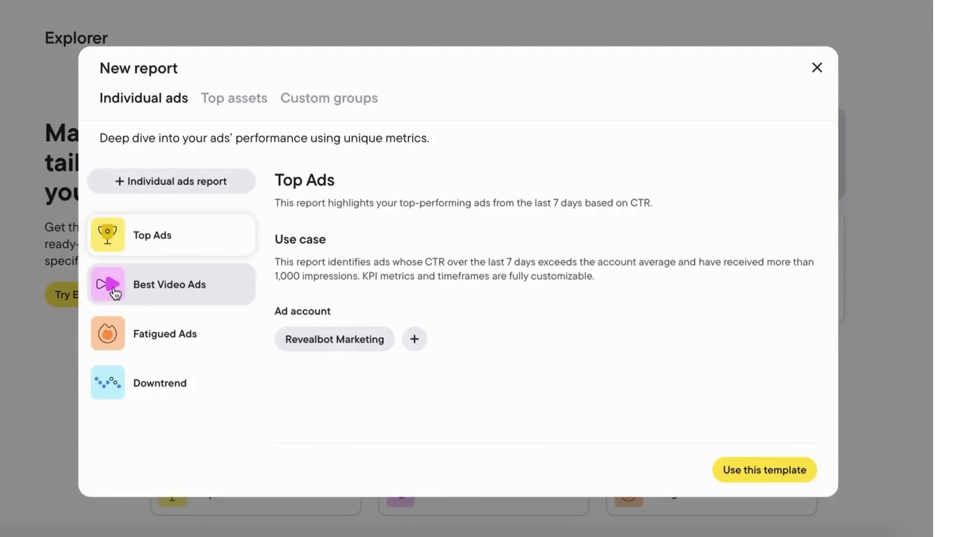
Step: Preview the individual ads templates and the Last Week's Best Page Posts top-assets template
left_click(183, 284)
left_click(180, 327)
left_click(170, 383)
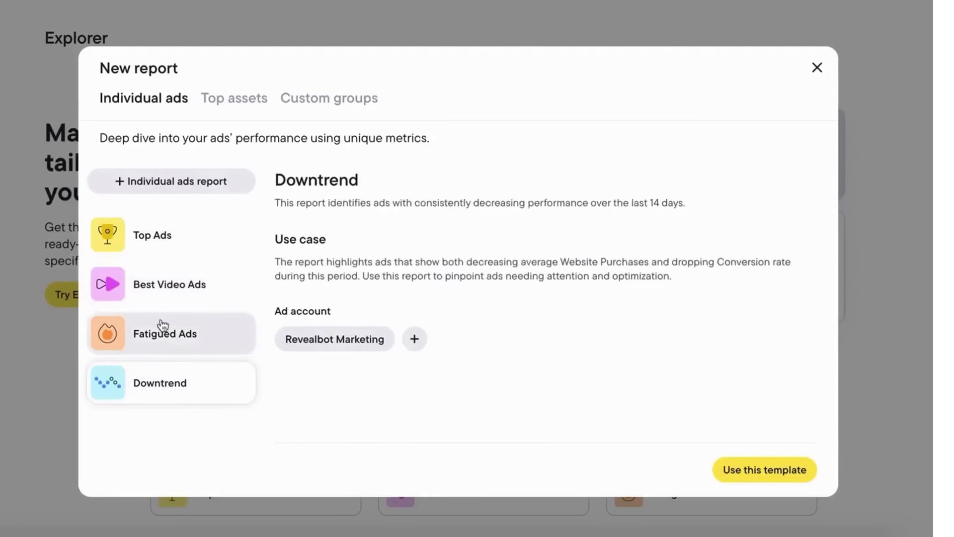
left_click(169, 246)
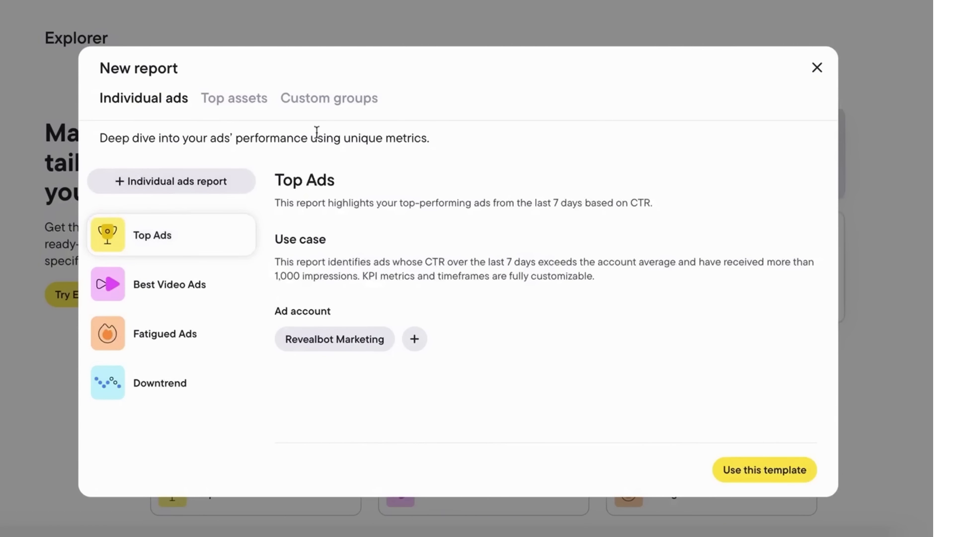
left_click(236, 100)
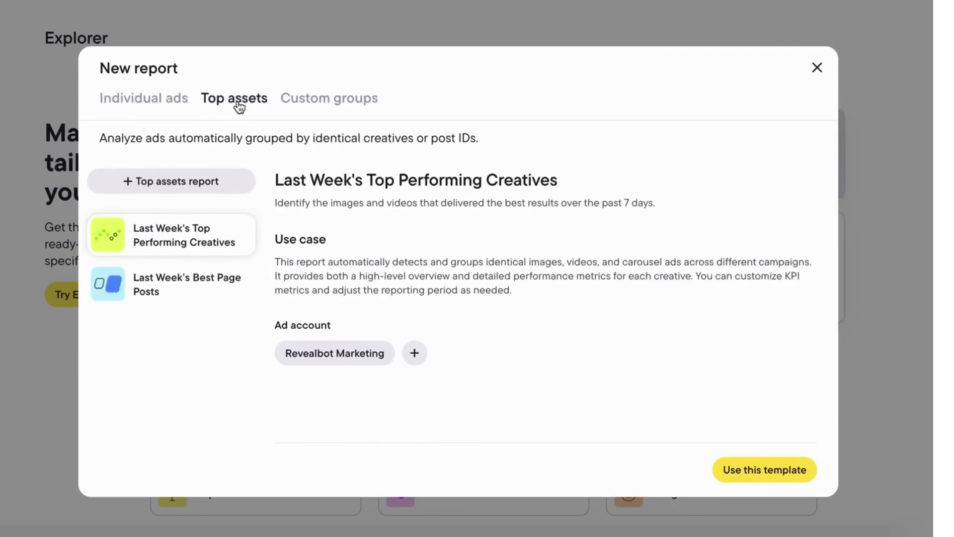
left_click(189, 283)
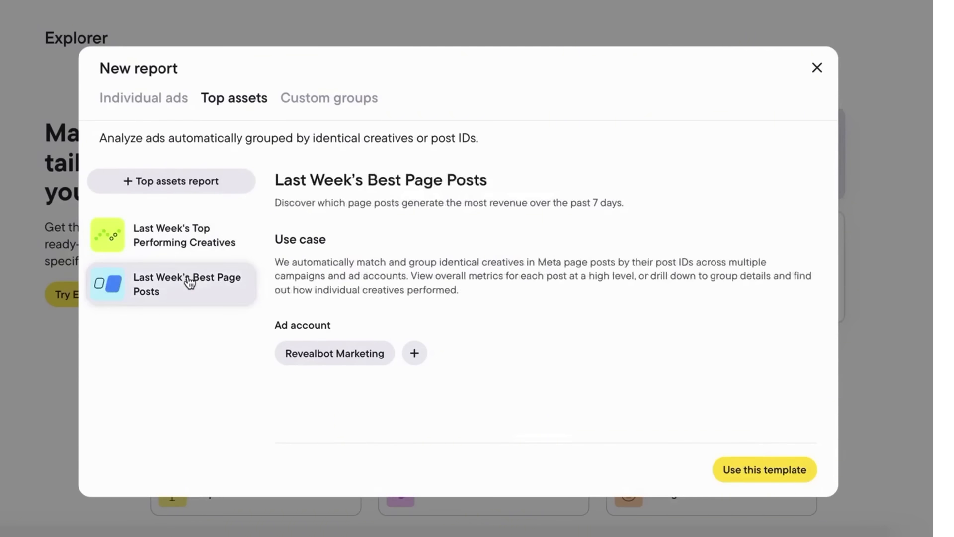
Step: Preview the custom groups templates, from Winning Ads by Creative Groups to Compare Creative Variations
left_click(301, 111)
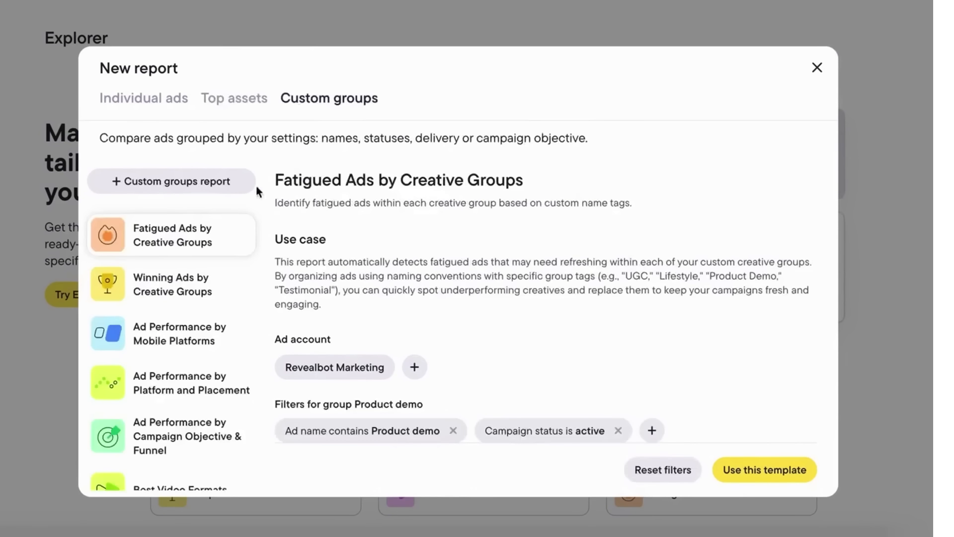
left_click(198, 291)
left_click(192, 332)
left_click(187, 383)
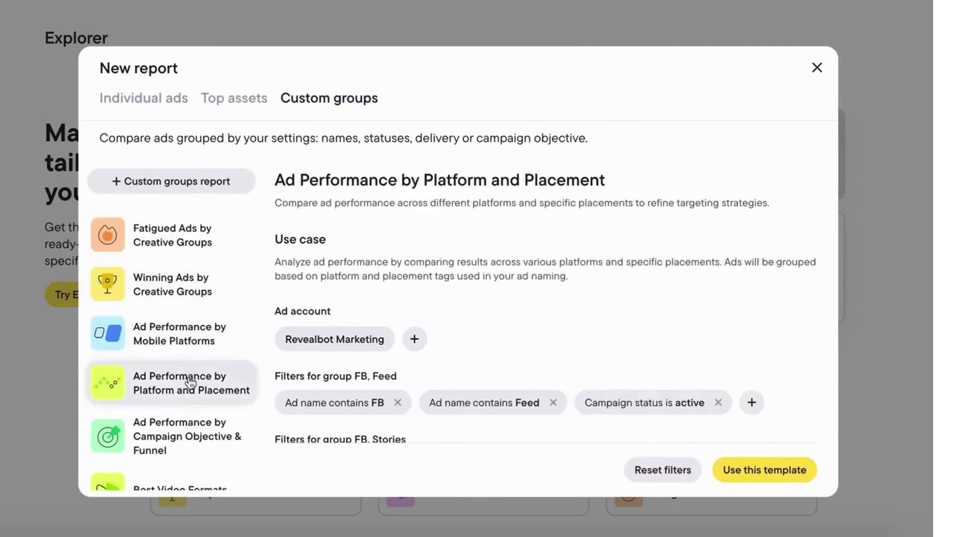
left_click(187, 428)
left_click(189, 426)
left_click(184, 475)
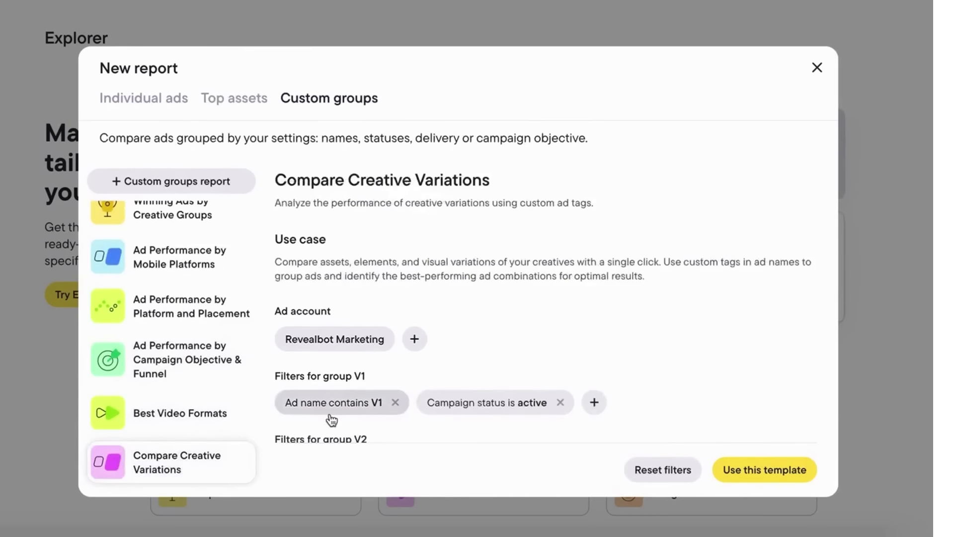
scroll(330, 419, "down", 3)
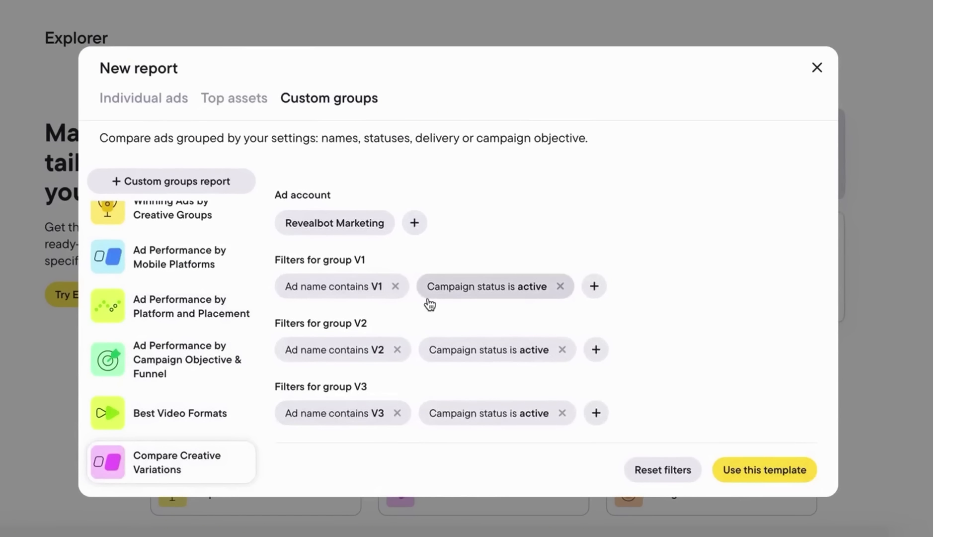
Step: Start a blank individual ads report and select its default name for replacement
left_click(144, 100)
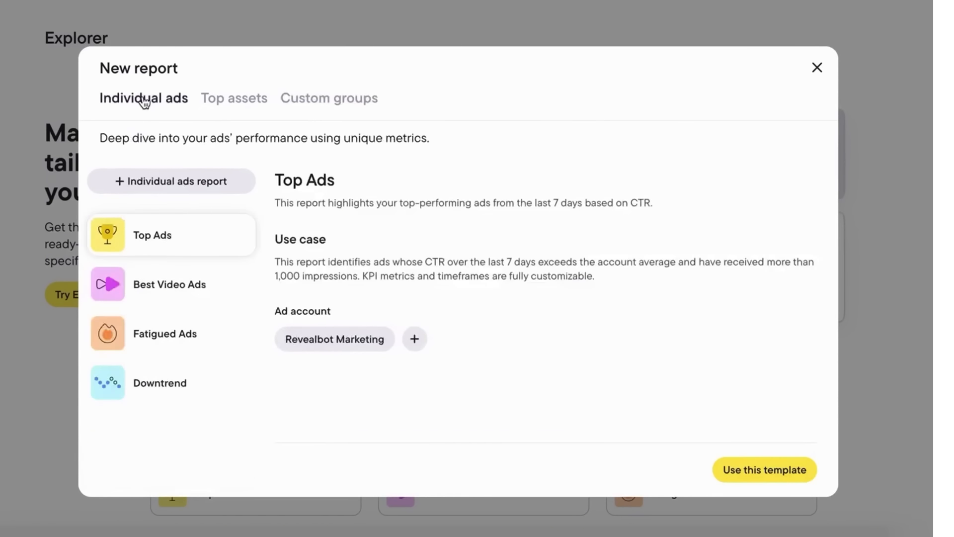
left_click(194, 181)
left_click_drag(423, 282, 293, 292)
Step: Name and create 'My report', then view the metric choices for its Spend condition
type("My report")
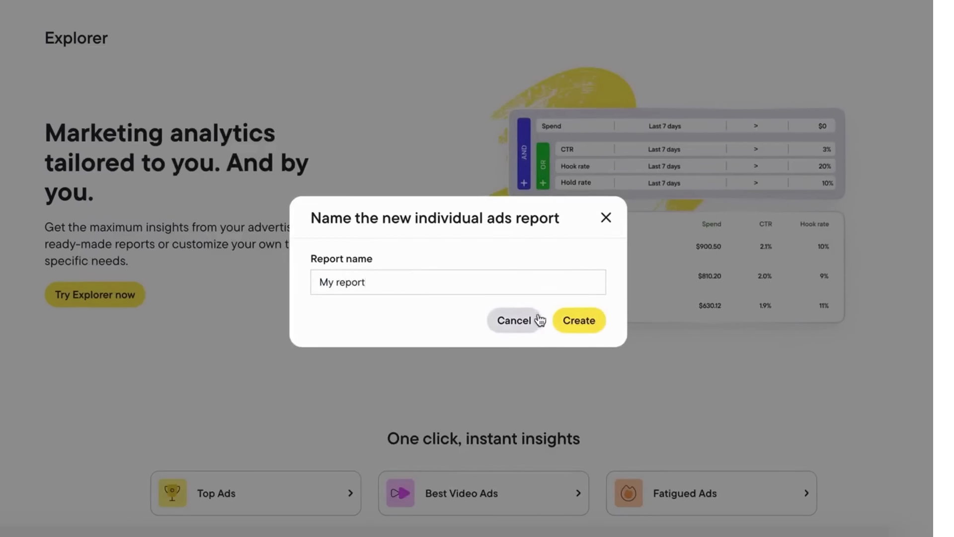
left_click(579, 320)
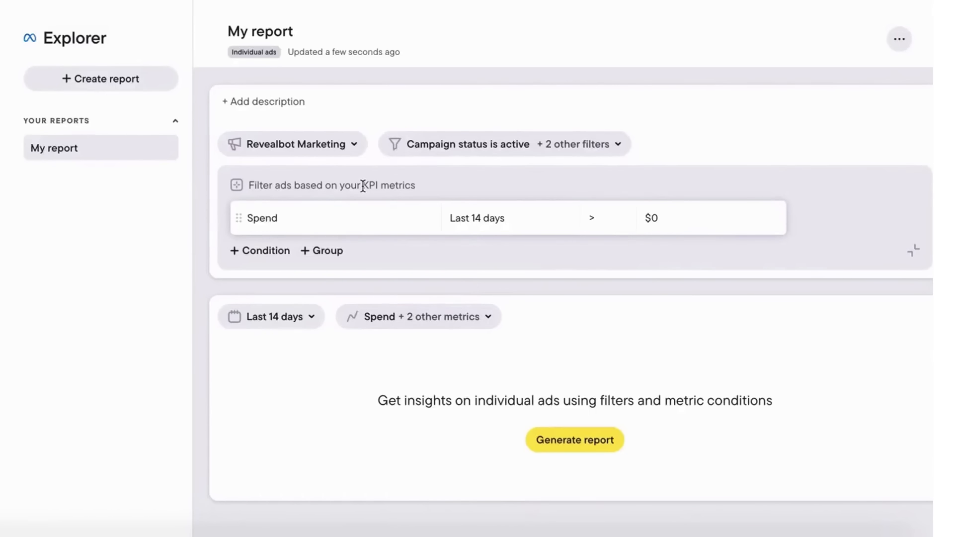
left_click(347, 151)
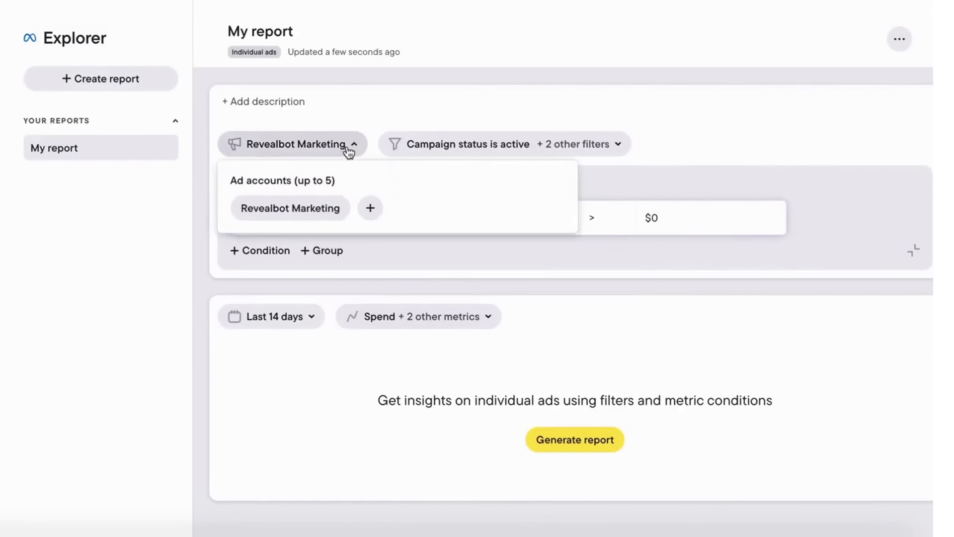
left_click(437, 147)
left_click(437, 148)
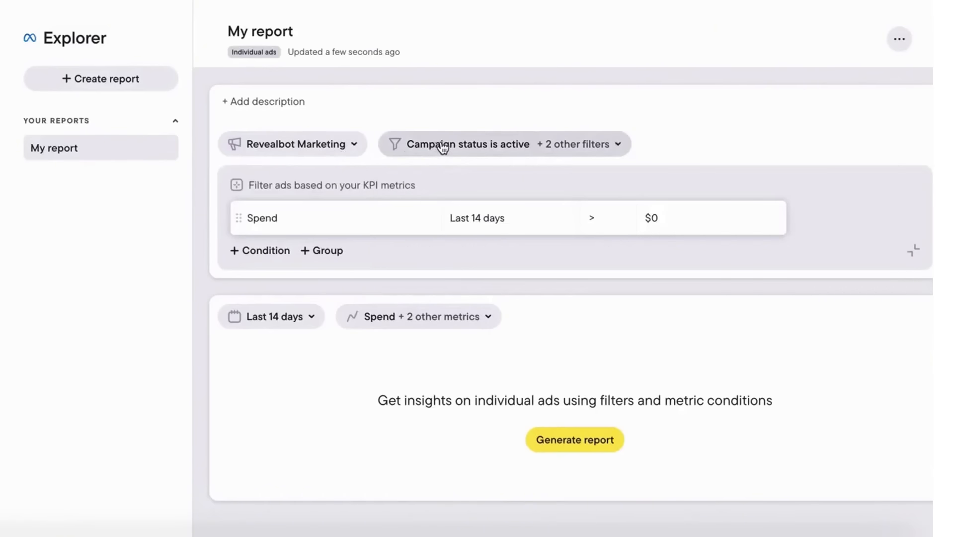
left_click(338, 223)
scroll(358, 337, "down", 3)
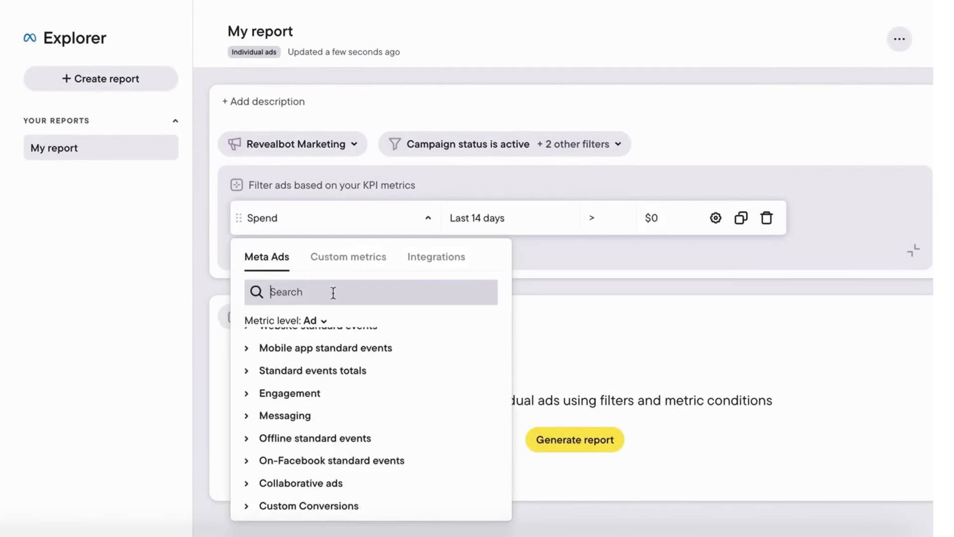